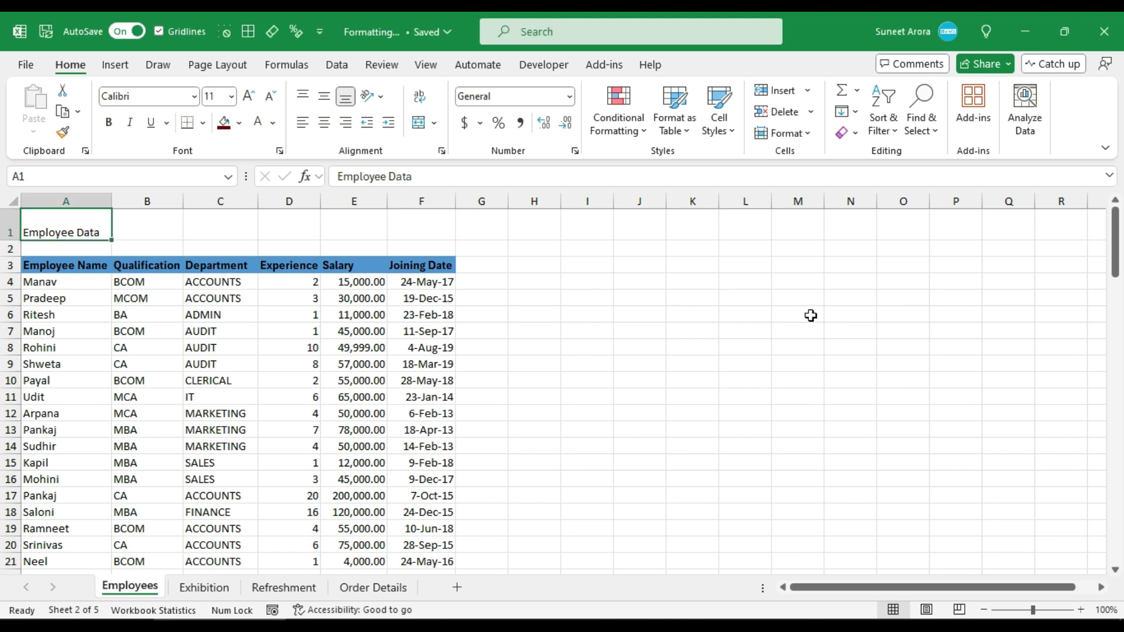
# Change the Employees header row A3:F3 fill from blue to grey, leaving A3 selected.
pyautogui.hotkey('ctrl', 'pagedown')
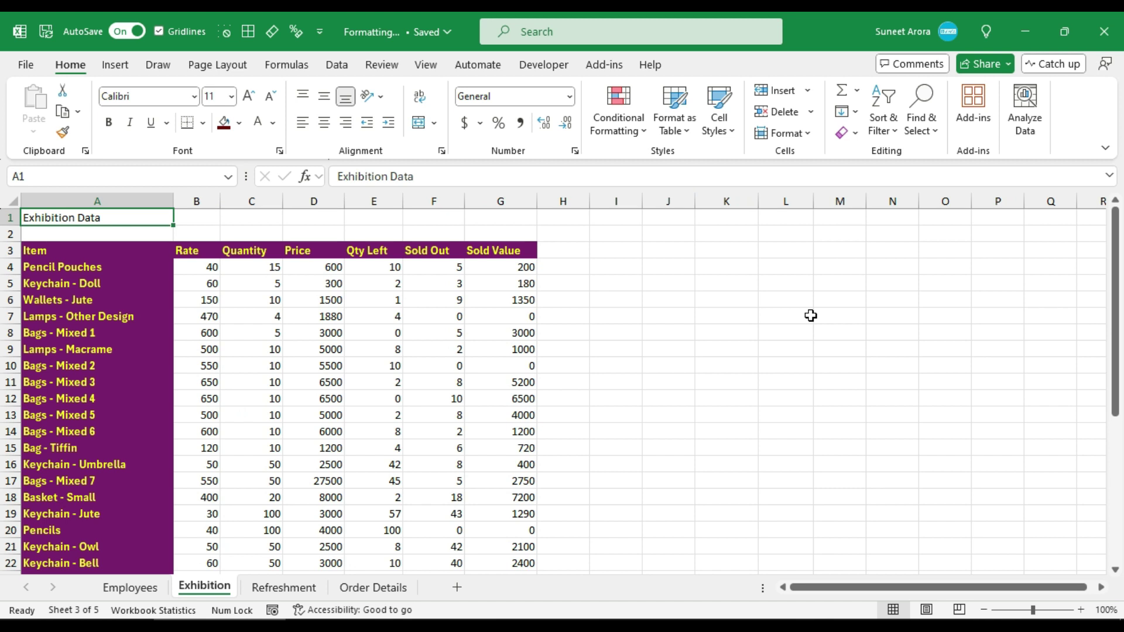
pyautogui.hotkey('ctrl', 'pagedown')
pyautogui.hotkey('ctrl', 'pagedown')
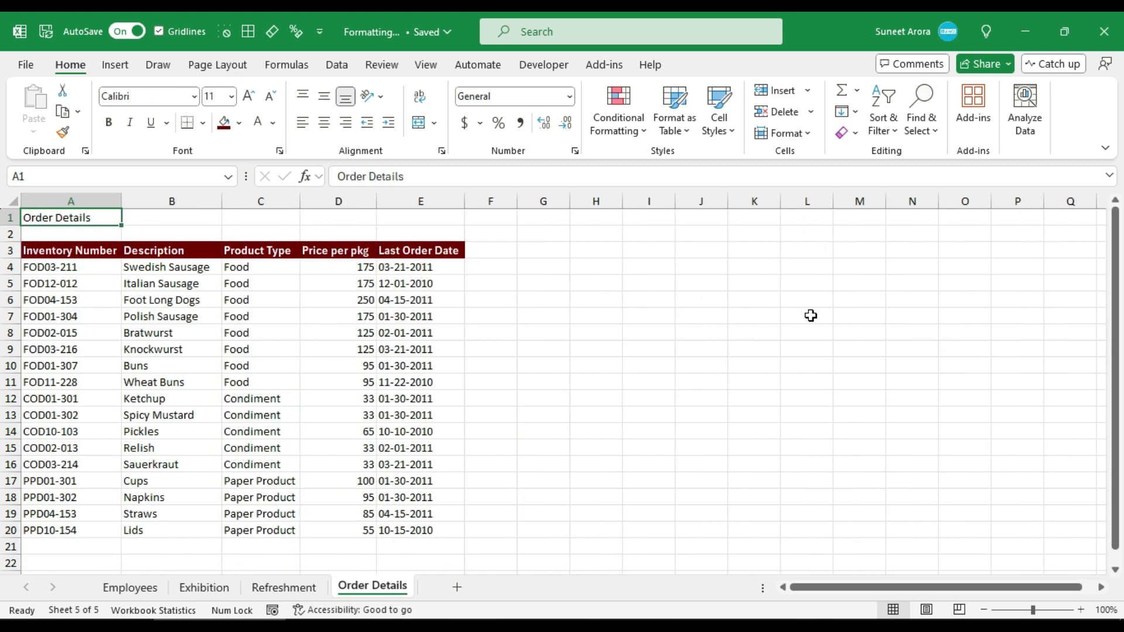
pyautogui.hotkey('ctrl', 'pageup')
pyautogui.hotkey('ctrl', 'pageup')
pyautogui.hotkey('ctrl', 'pageup')
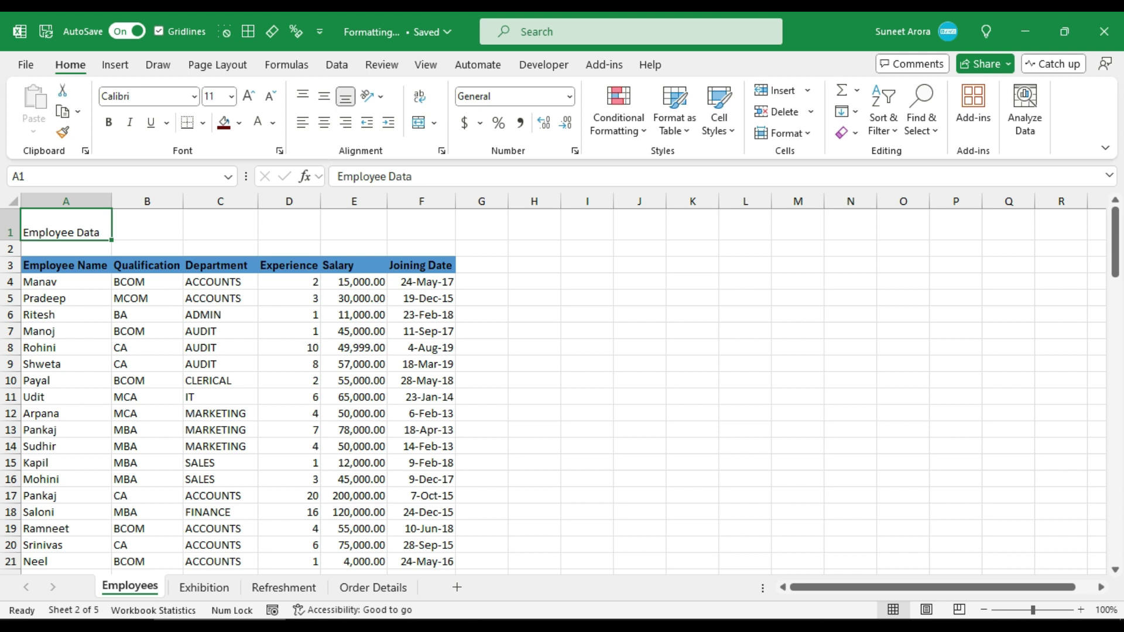
pyautogui.click(81, 266)
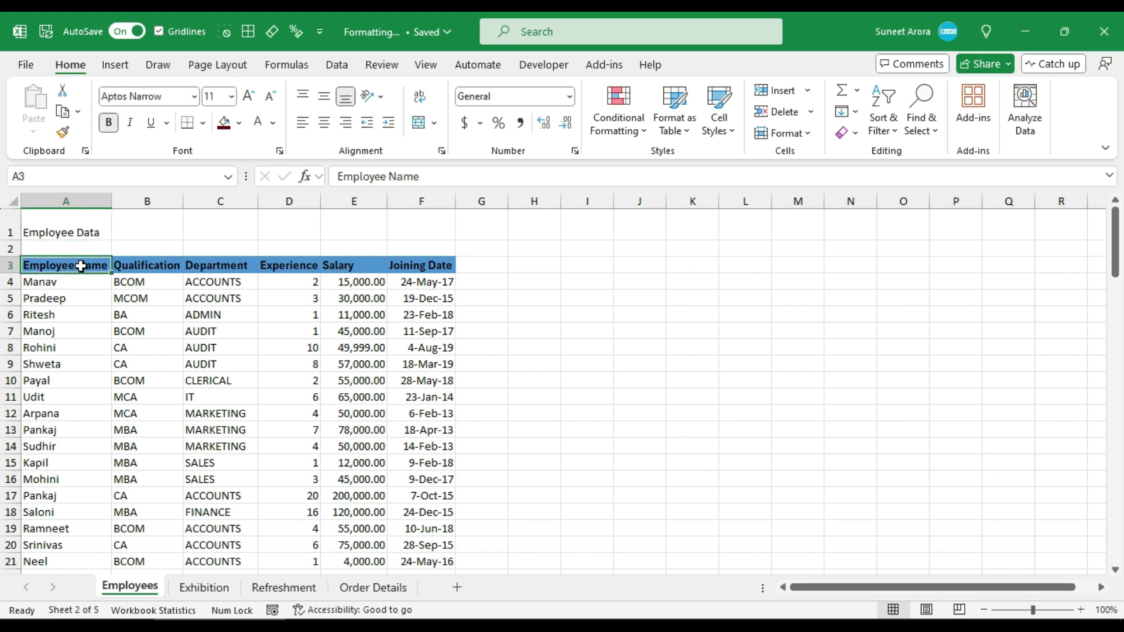
pyautogui.hotkey('ctrl', 'shift', 'Right')
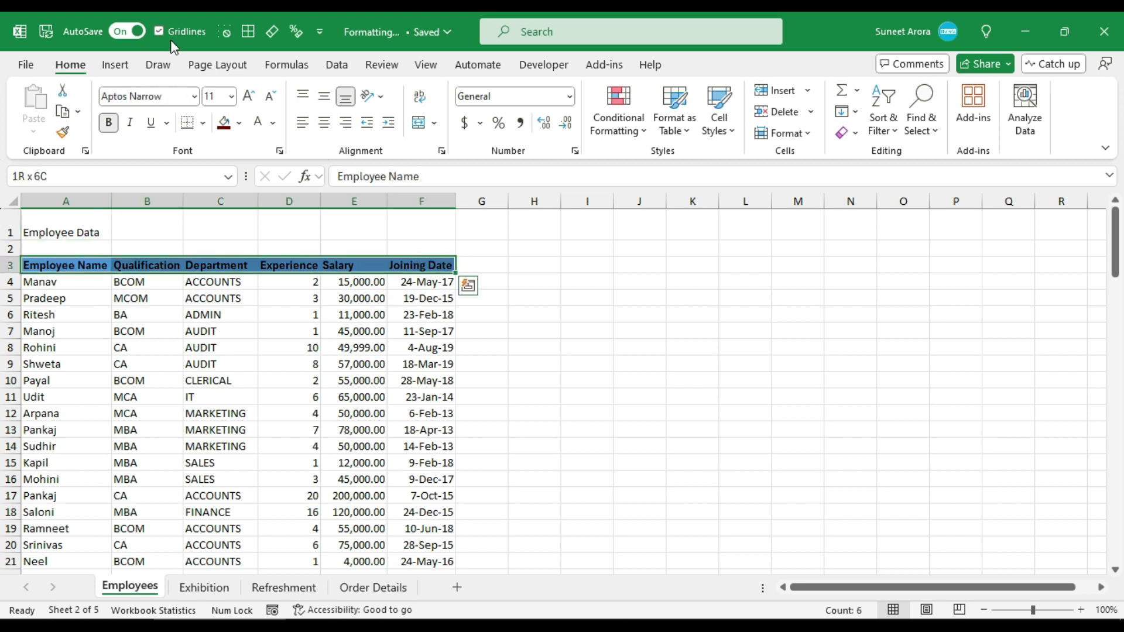
pyautogui.click(239, 124)
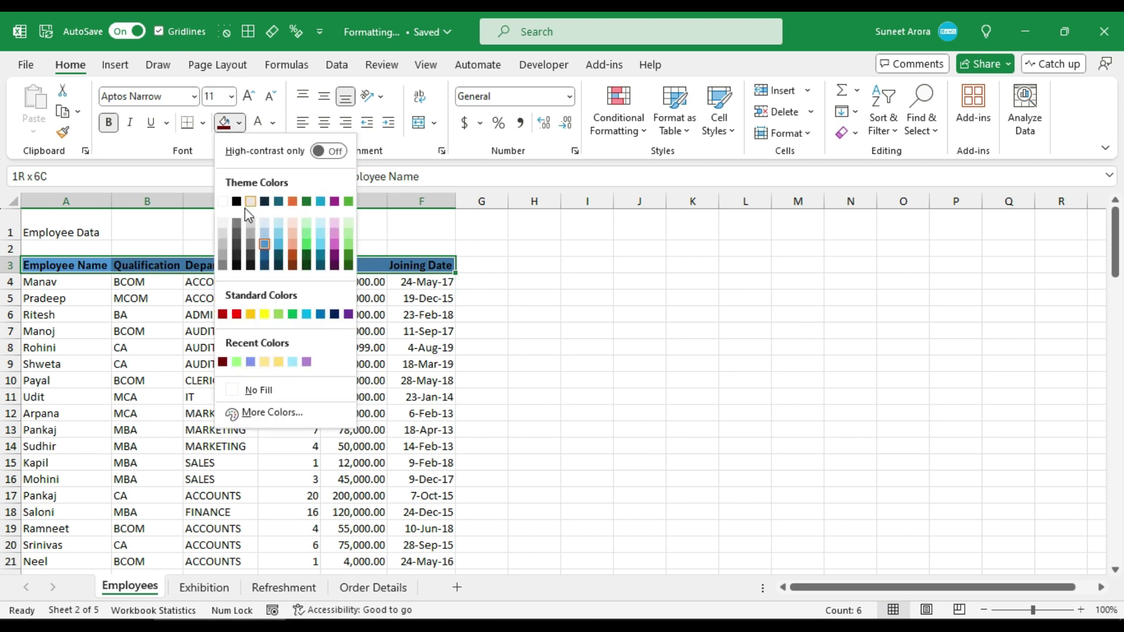
pyautogui.click(249, 225)
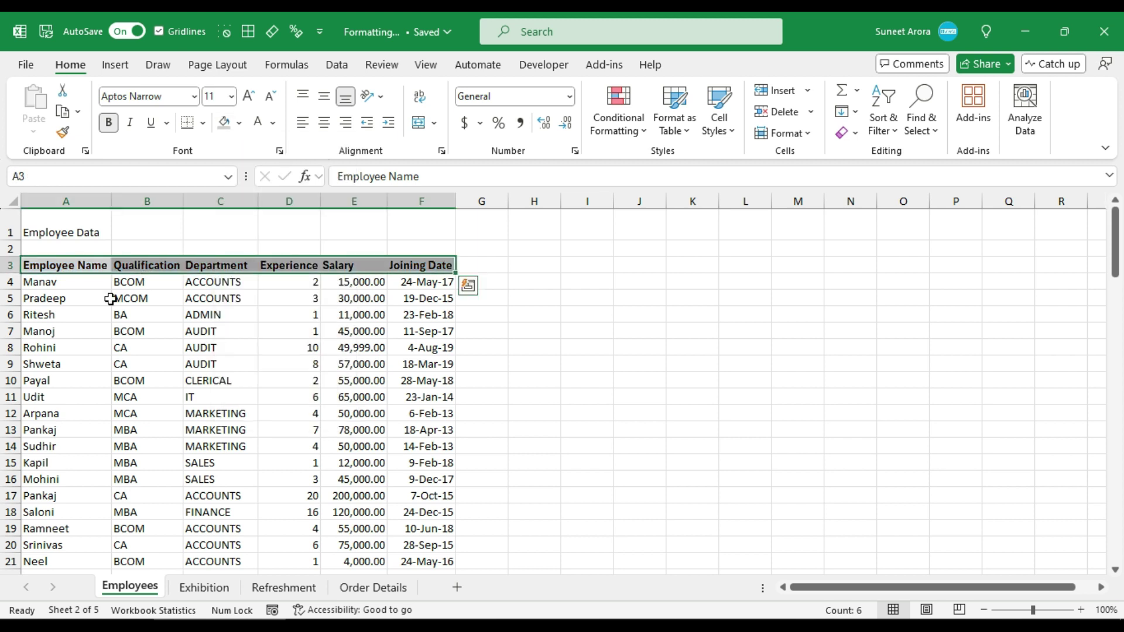
pyautogui.click(78, 260)
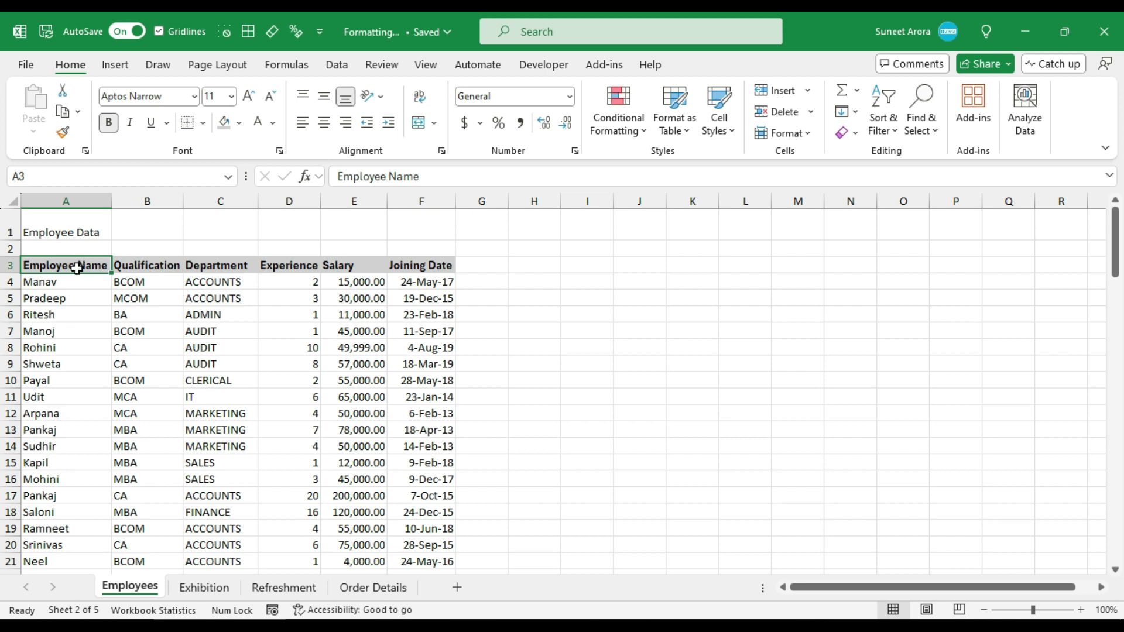
# Paint the grey header formatting onto Exhibition's header row and item column A4:A35.
pyautogui.click(64, 134)
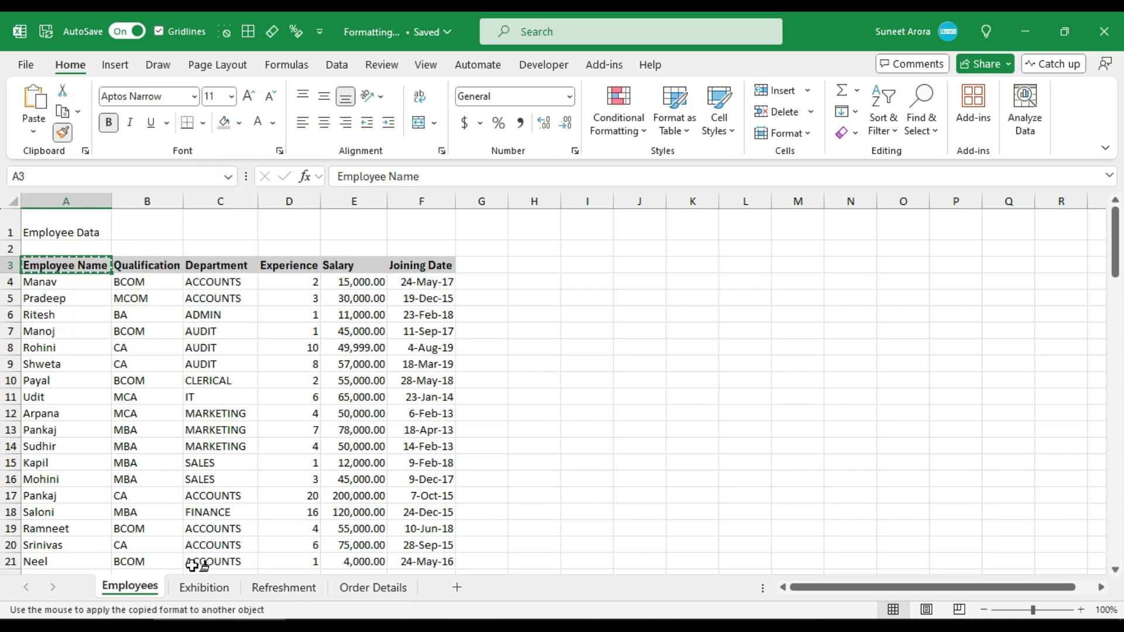
pyautogui.click(204, 586)
pyautogui.moveTo(100, 246); pyautogui.dragTo(506, 246)
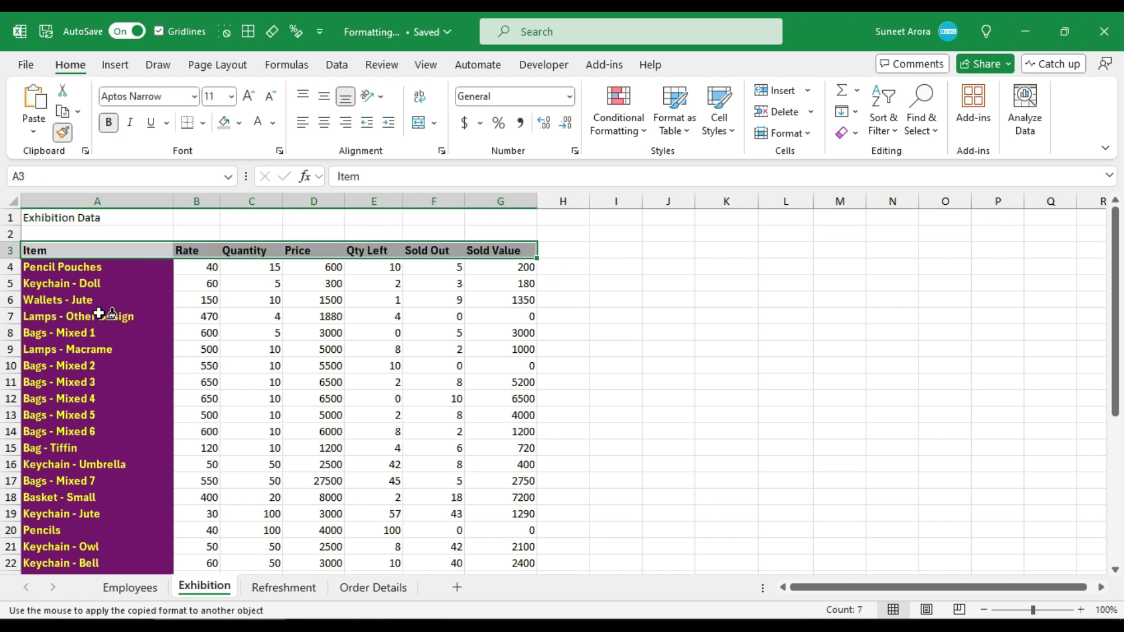
pyautogui.click(101, 269)
pyautogui.moveTo(100, 269)
pyautogui.mouseDown()
pyautogui.moveTo(105, 603)
pyautogui.moveTo(105, 531)
pyautogui.mouseUp()
# Paint the grey formatting onto the Refreshment and Order Details header rows, then stop Format Painter.
pyautogui.click(307, 591)
pyautogui.moveTo(38, 250); pyautogui.dragTo(474, 251)
pyautogui.click(372, 587)
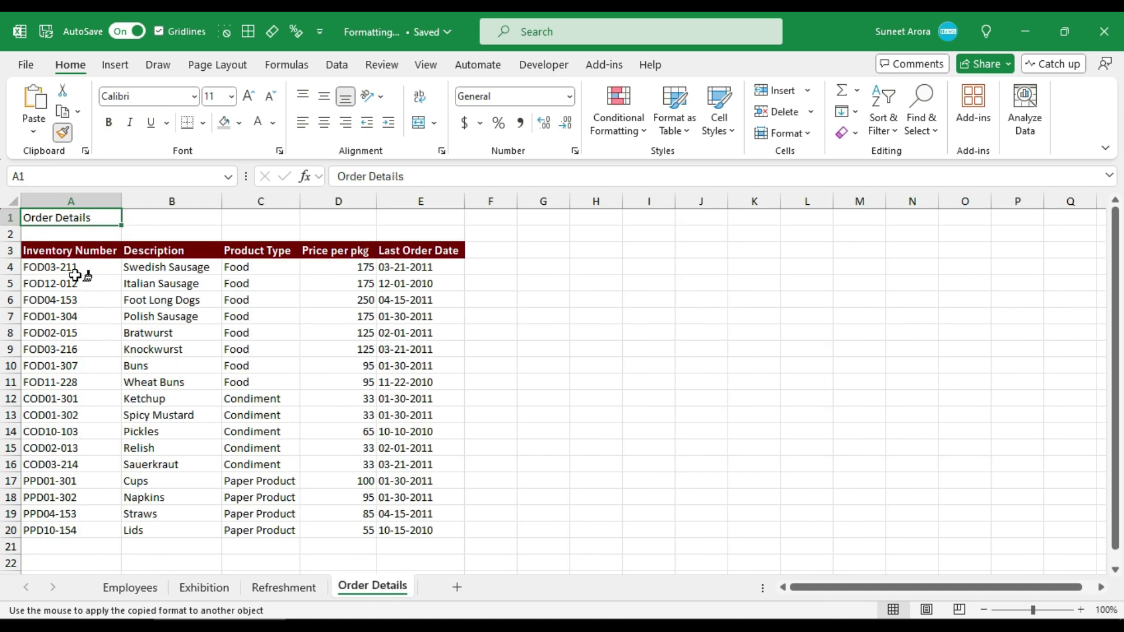
pyautogui.moveTo(75, 250); pyautogui.dragTo(466, 250)
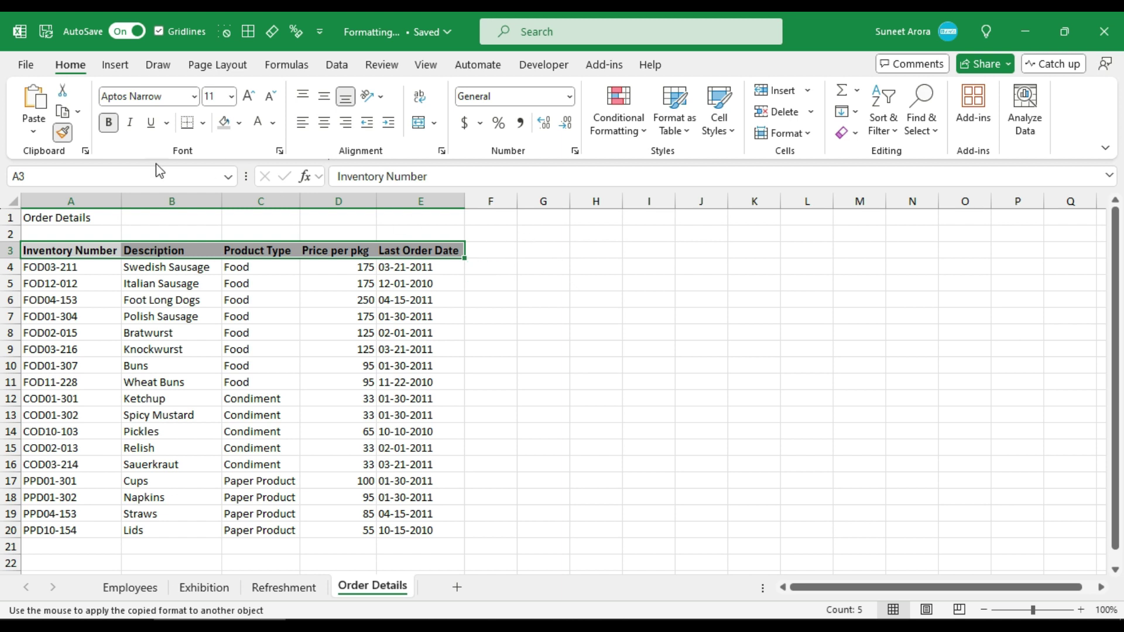
pyautogui.click(66, 137)
pyautogui.click(568, 364)
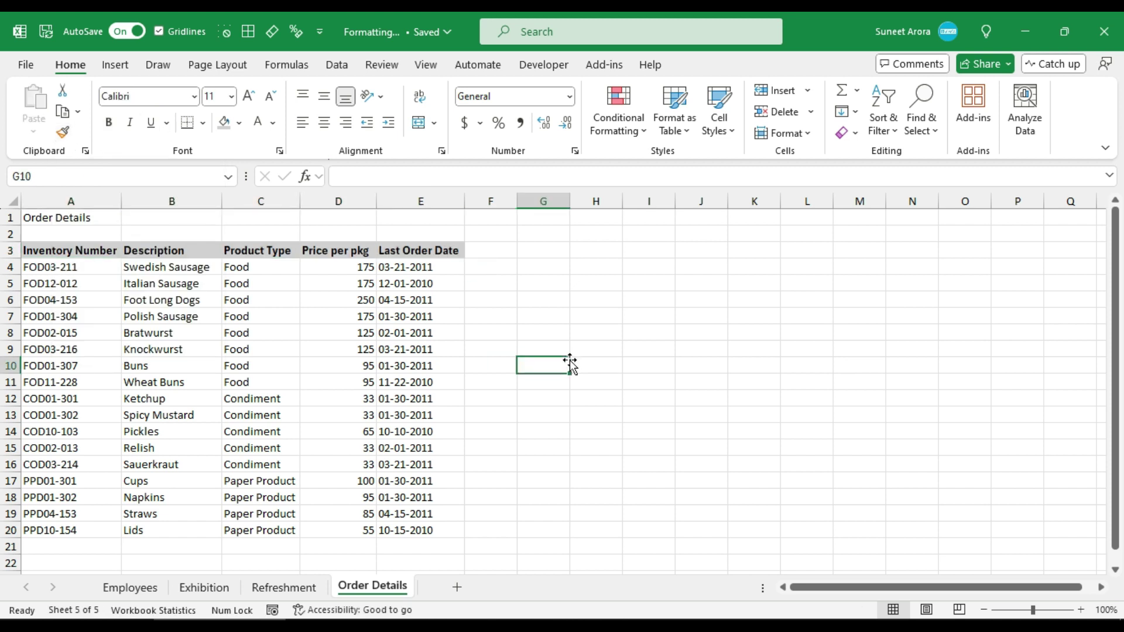
pyautogui.click(489, 321)
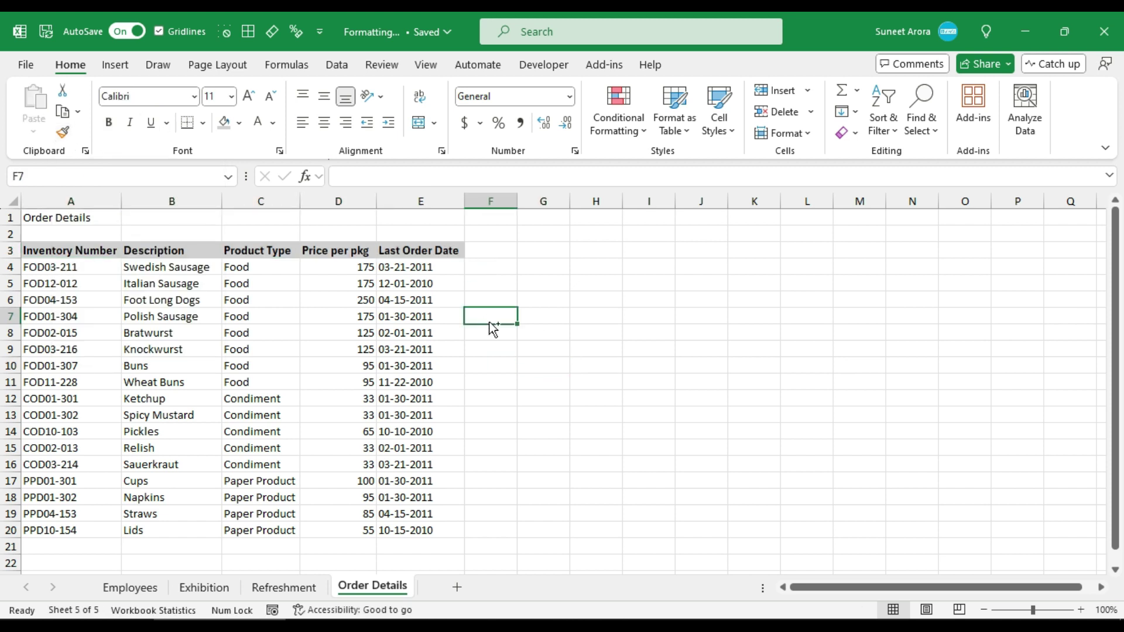
pyautogui.hotkey('ctrl', 'pageup')
pyautogui.hotkey('ctrl', 'pageup')
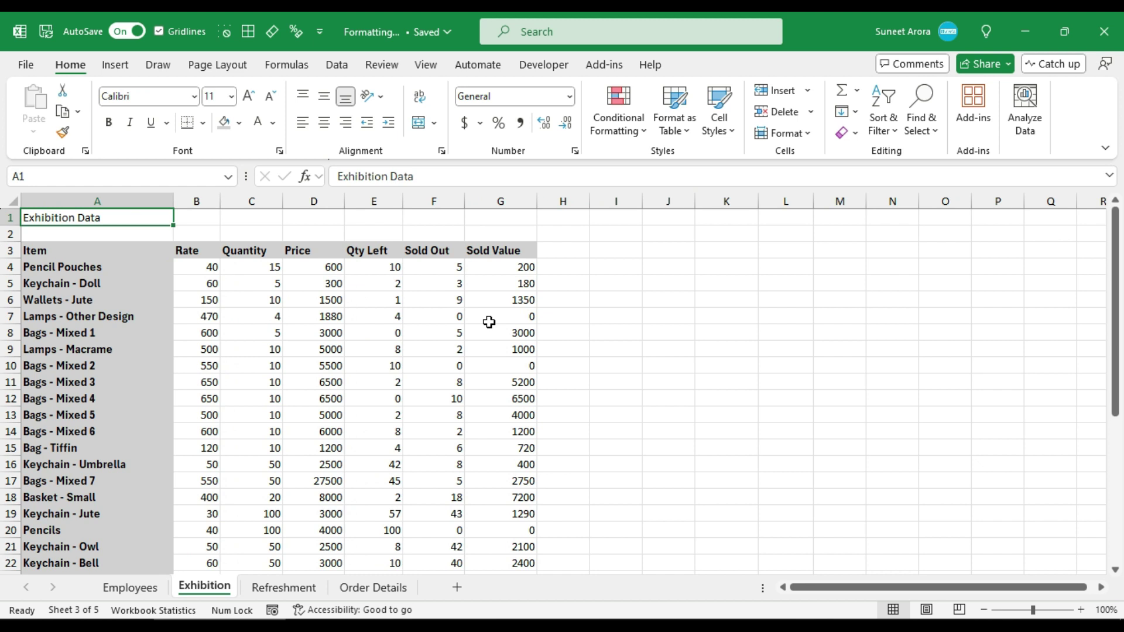
pyautogui.hotkey('ctrl', 'pageup')
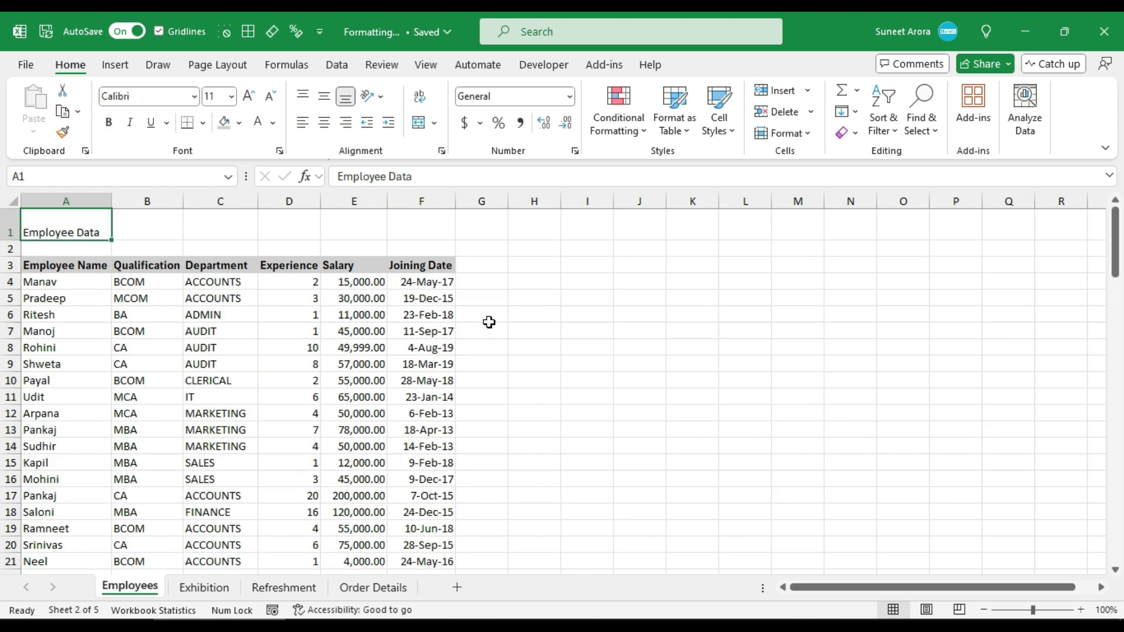
# Fill the Employees header row A3:F3 with light blue.
pyautogui.hotkey('ctrl', 'Down')
pyautogui.hotkey('ctrl', 'shift', 'Right')
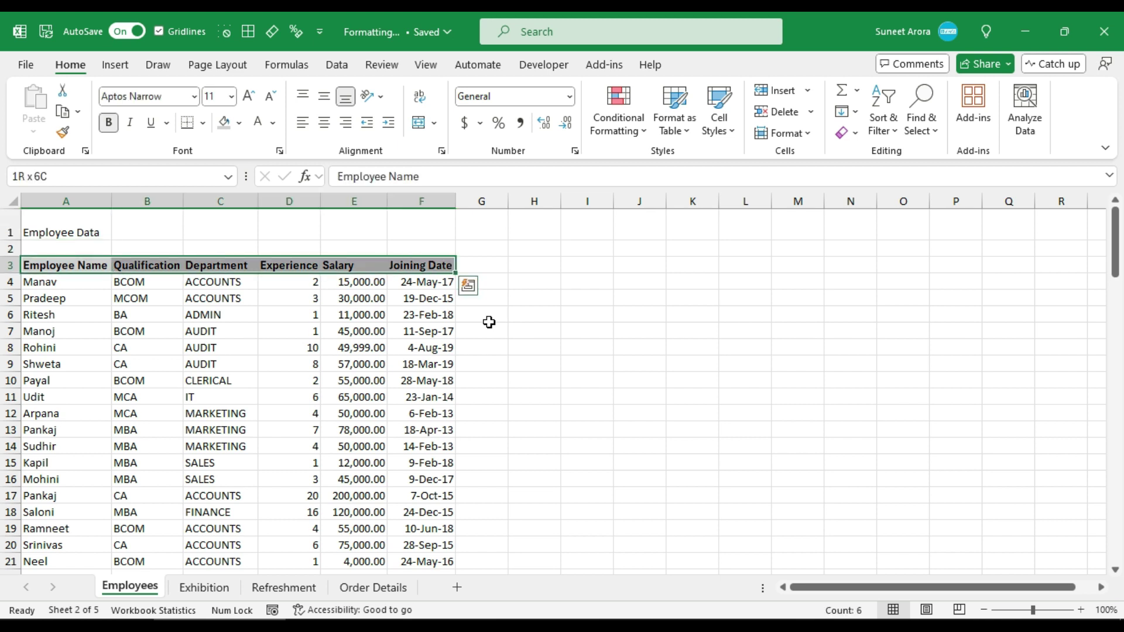
pyautogui.click(240, 123)
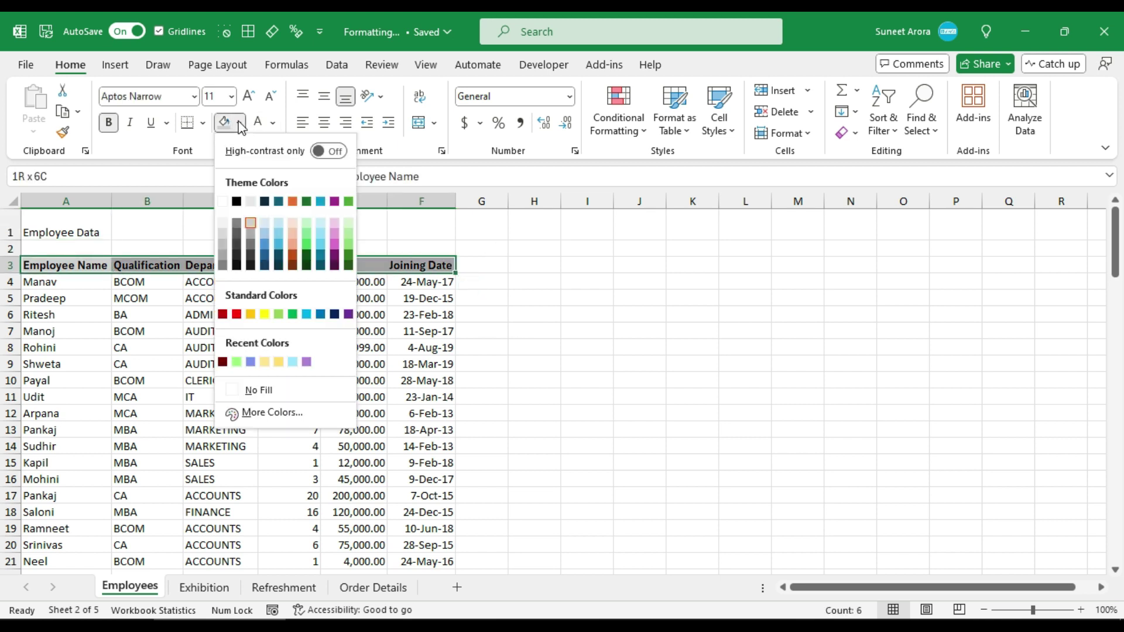
pyautogui.click(320, 223)
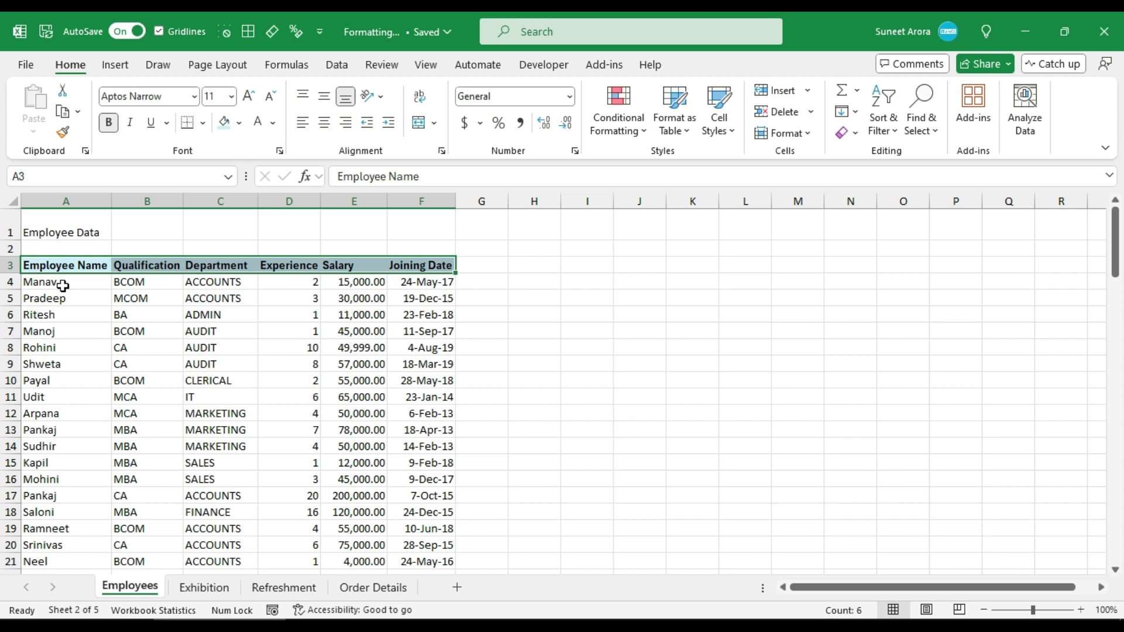
pyautogui.click(67, 266)
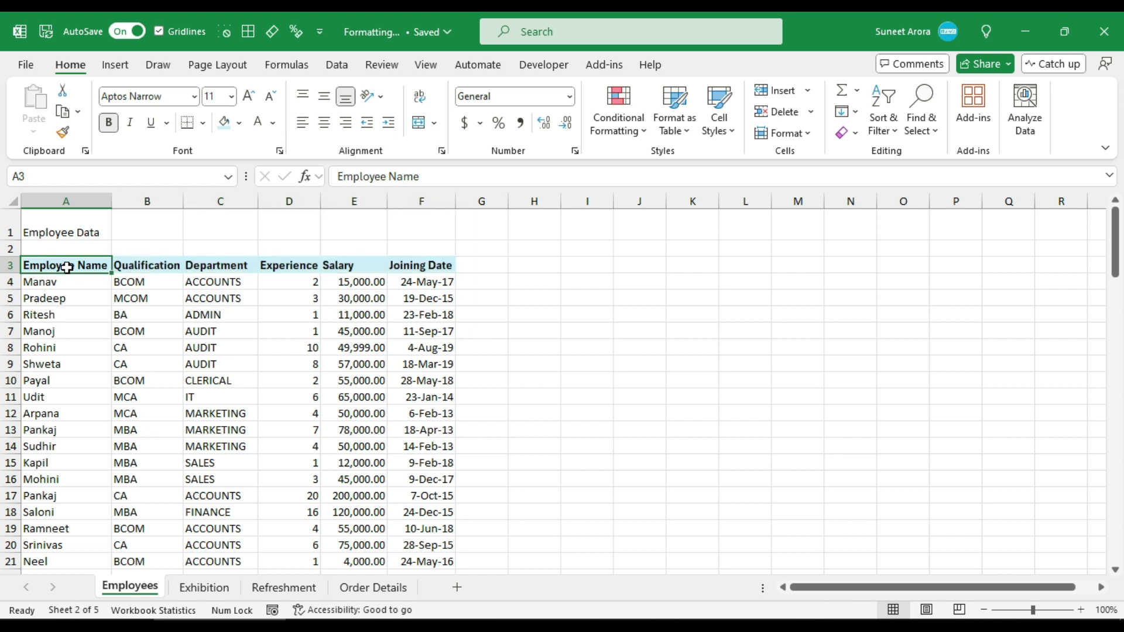
# Copy the light blue formatting onto Exhibition's header row and item column A4:A35.
pyautogui.click(63, 133)
pyautogui.click(218, 592)
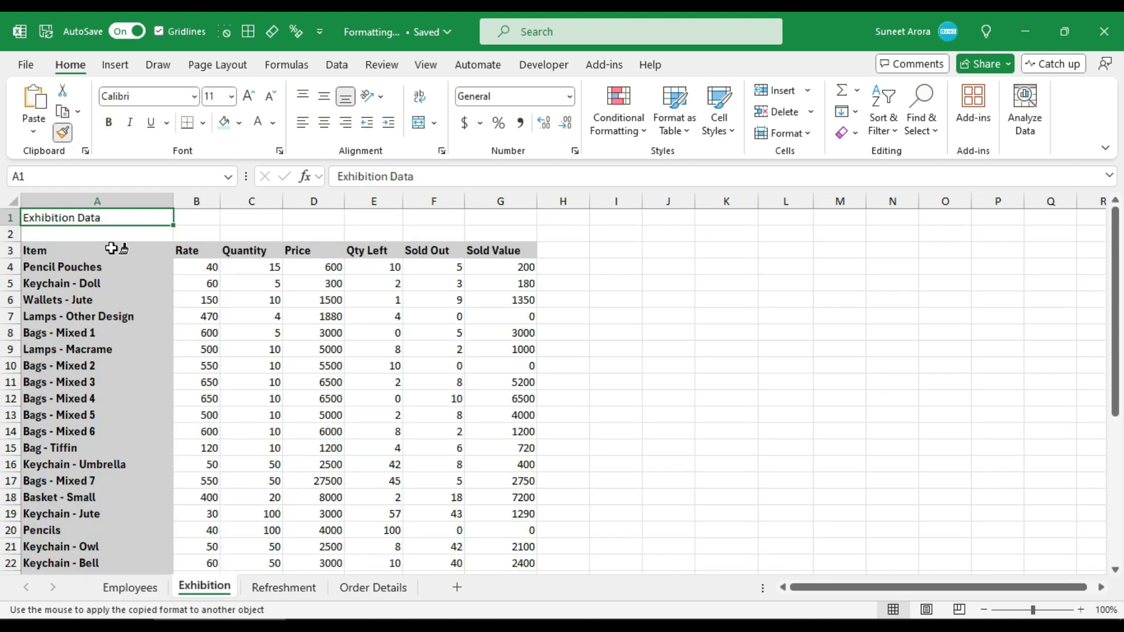
pyautogui.moveTo(117, 248); pyautogui.dragTo(500, 251)
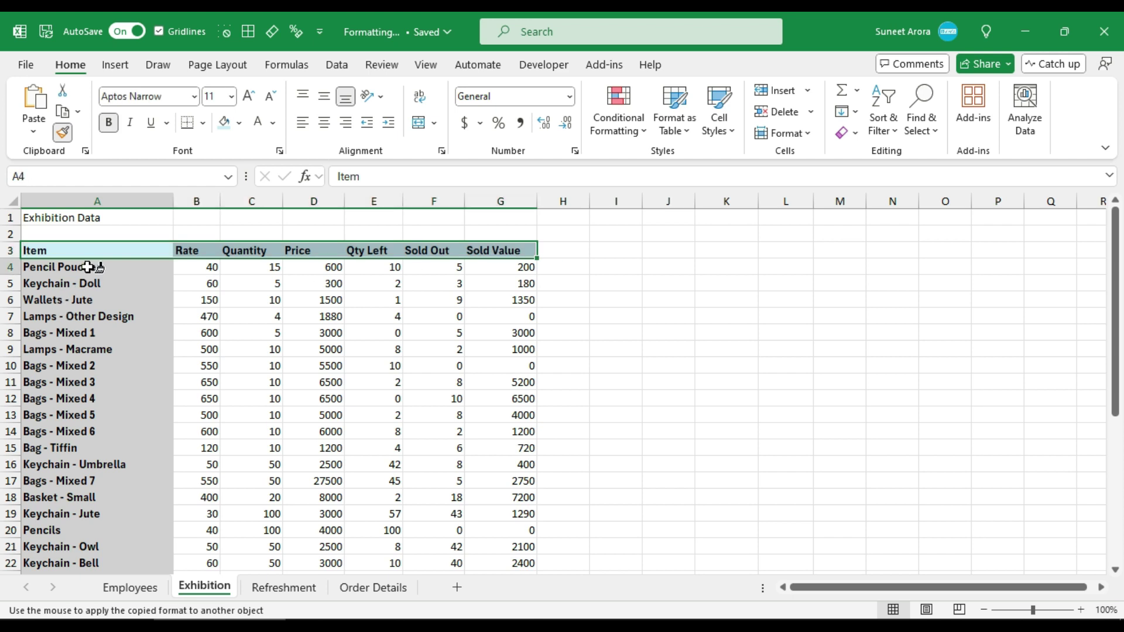
pyautogui.moveTo(95, 266)
pyautogui.mouseDown()
pyautogui.moveTo(95, 601)
pyautogui.moveTo(94, 542)
pyautogui.mouseUp()
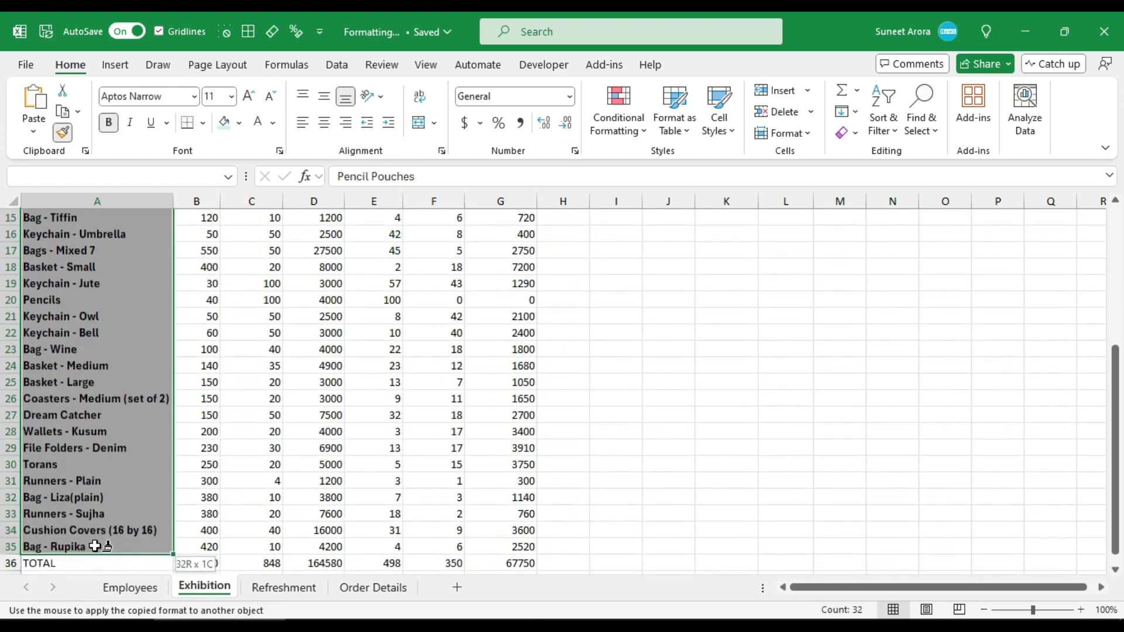
pyautogui.scroll(5, 95, 539)
# Copy the light blue formatting onto the Refreshment and Order Details header rows.
pyautogui.click(284, 587)
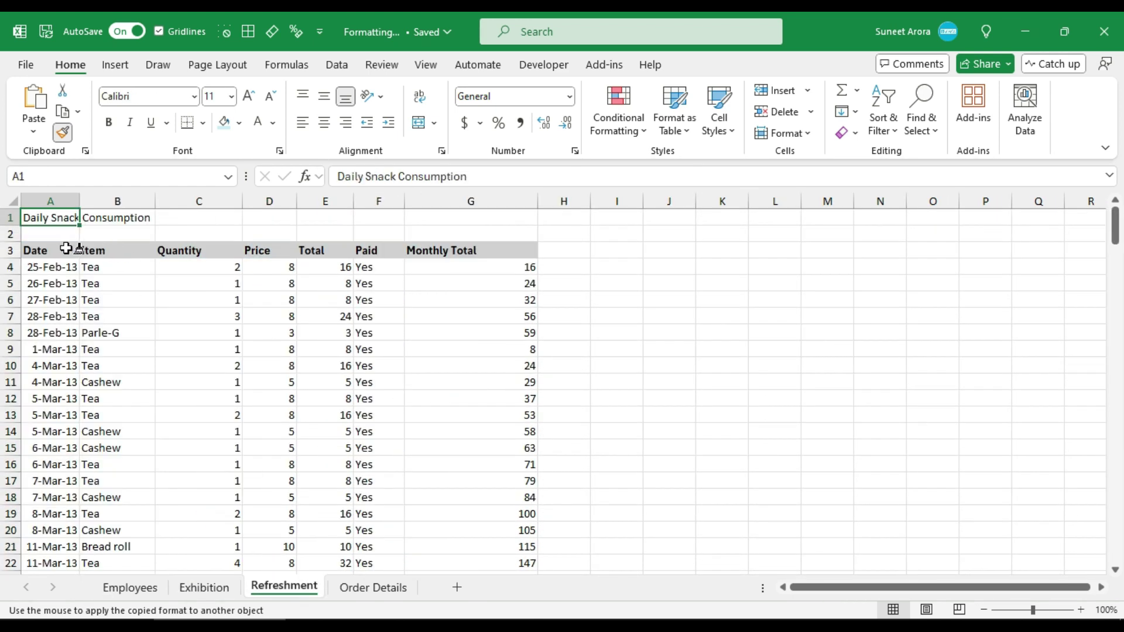
pyautogui.moveTo(64, 250); pyautogui.dragTo(489, 251)
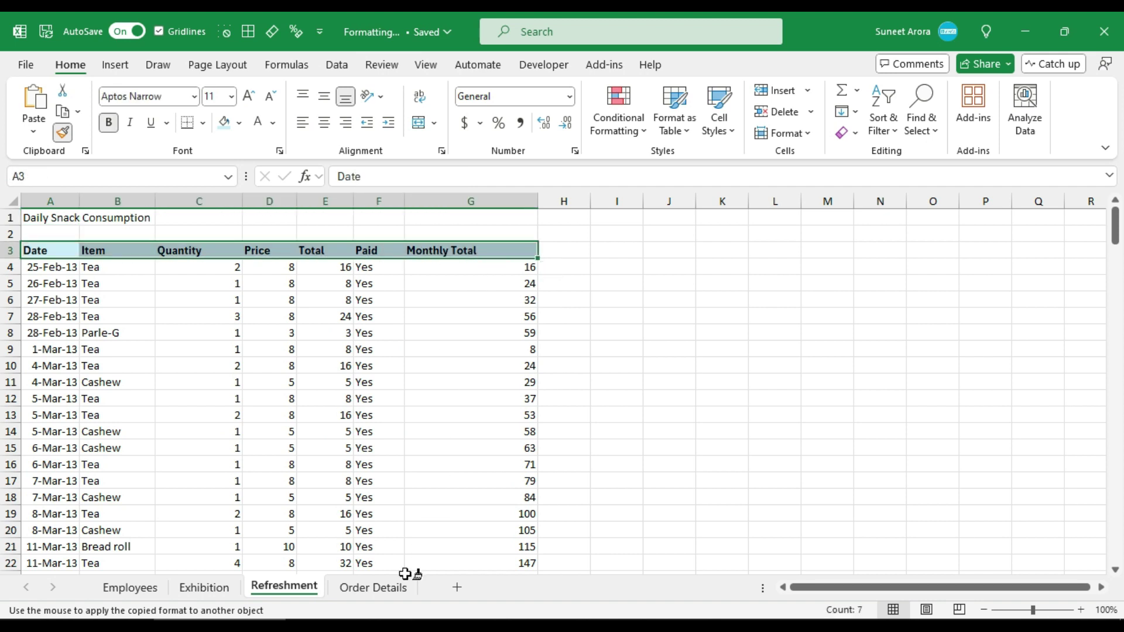
pyautogui.click(383, 587)
pyautogui.moveTo(81, 252); pyautogui.dragTo(439, 251)
pyautogui.press('Escape')
pyautogui.click(76, 294)
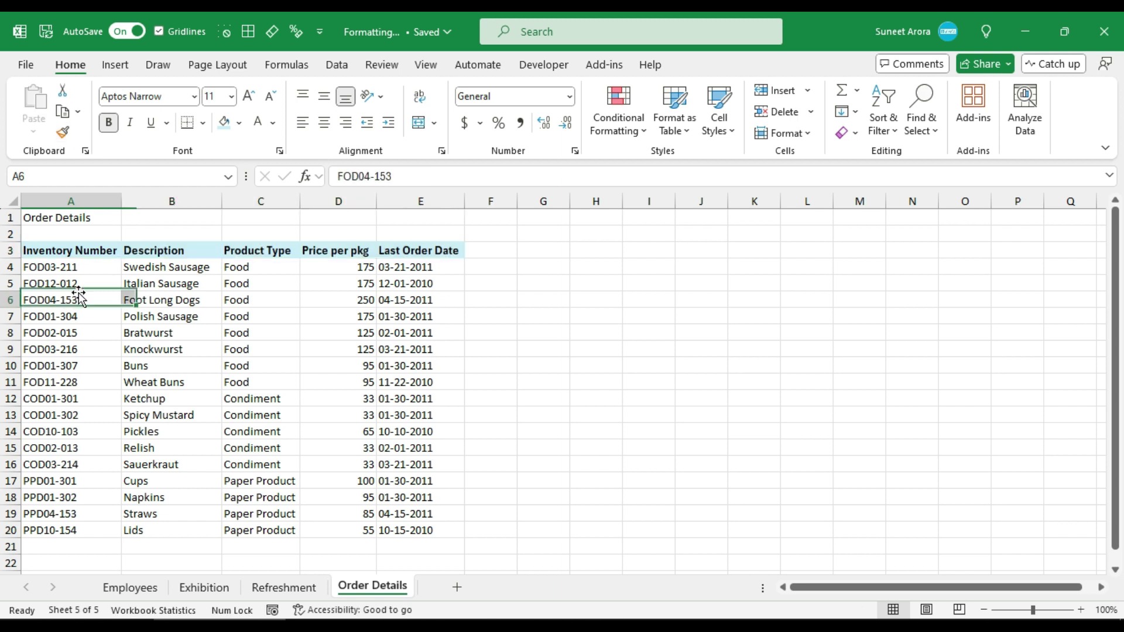
pyautogui.hotkey('ctrl', 'pageup')
pyautogui.hotkey('ctrl', 'pageup')
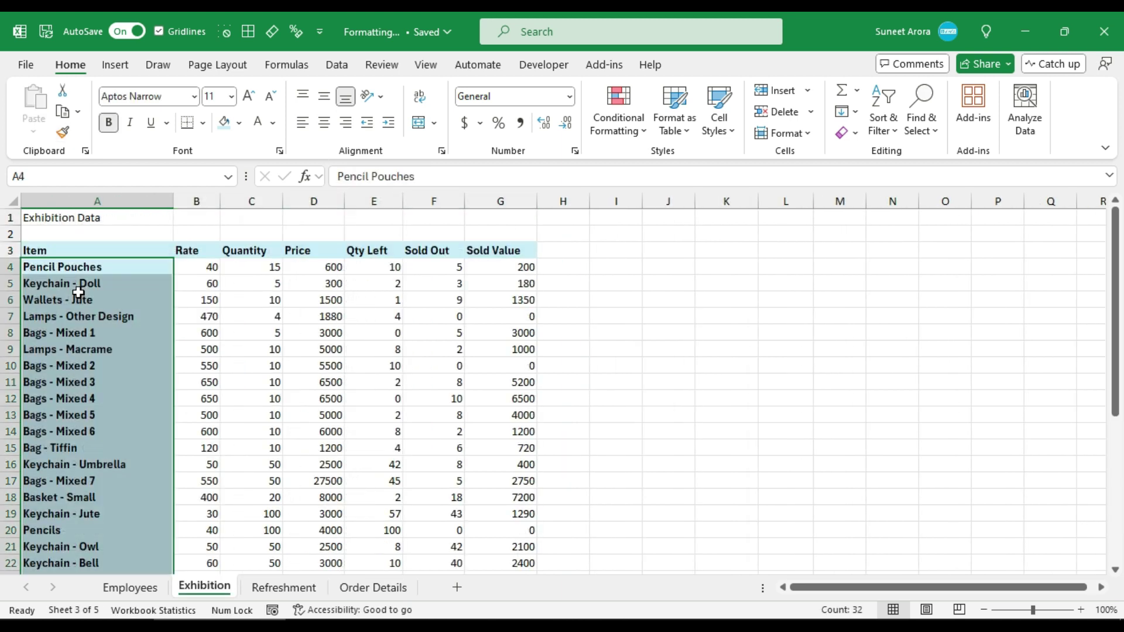
pyautogui.hotkey('ctrl', 'Home')
pyautogui.hotkey('ctrl', 'pageup')
pyautogui.hotkey('ctrl', 'Home')
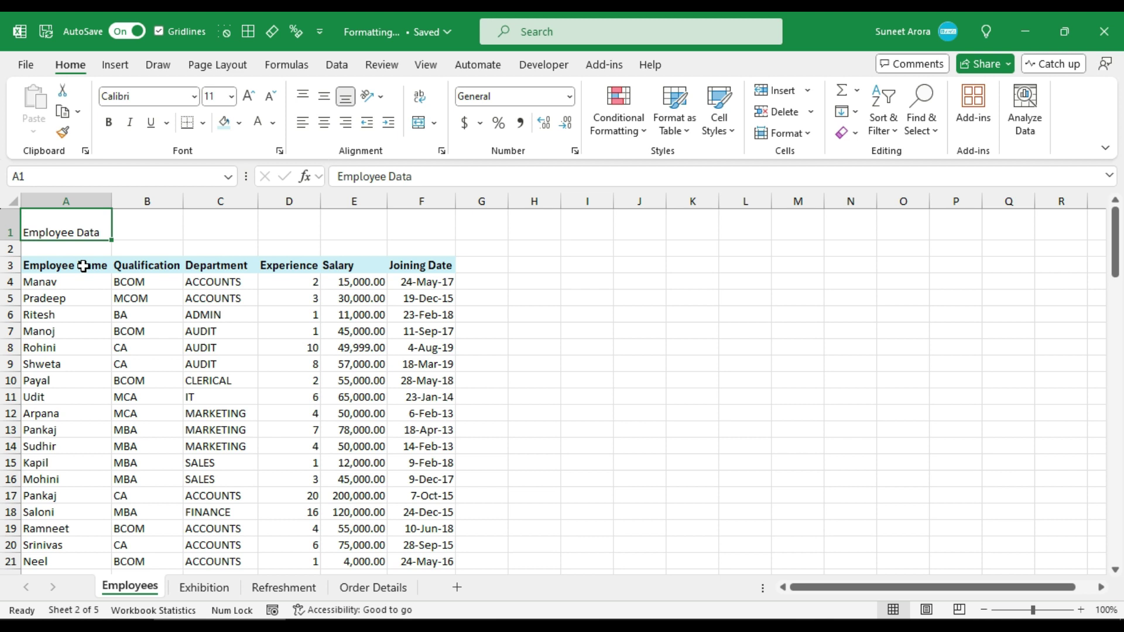
# Apply the 20% - Accent5 style to the Employees and Exhibition header rows.
pyautogui.moveTo(83, 267); pyautogui.dragTo(451, 265)
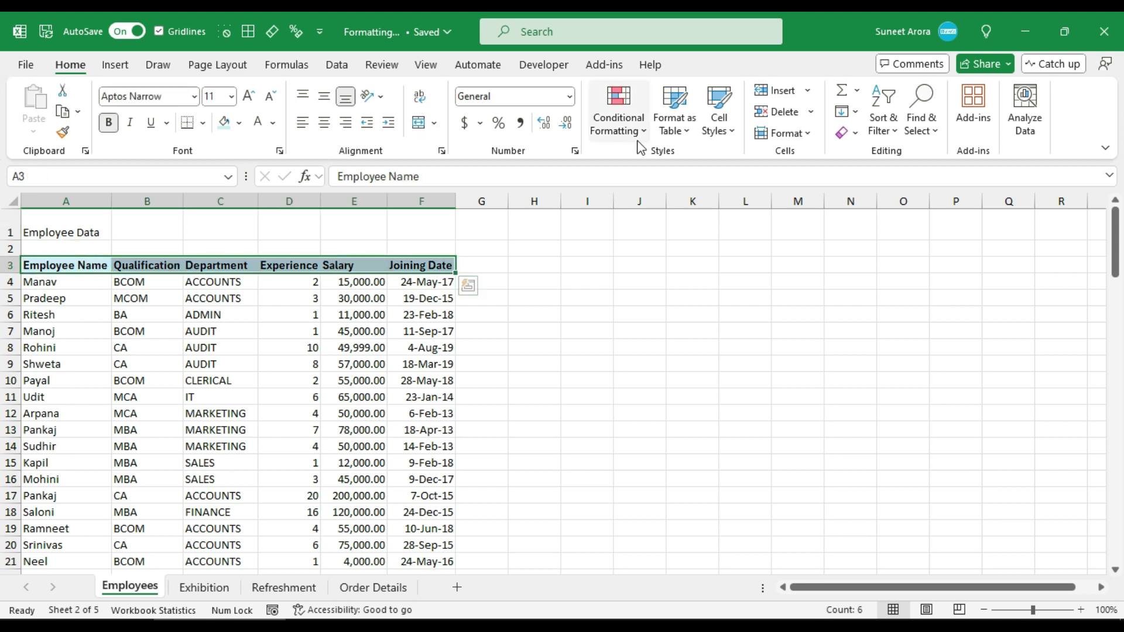
pyautogui.click(713, 123)
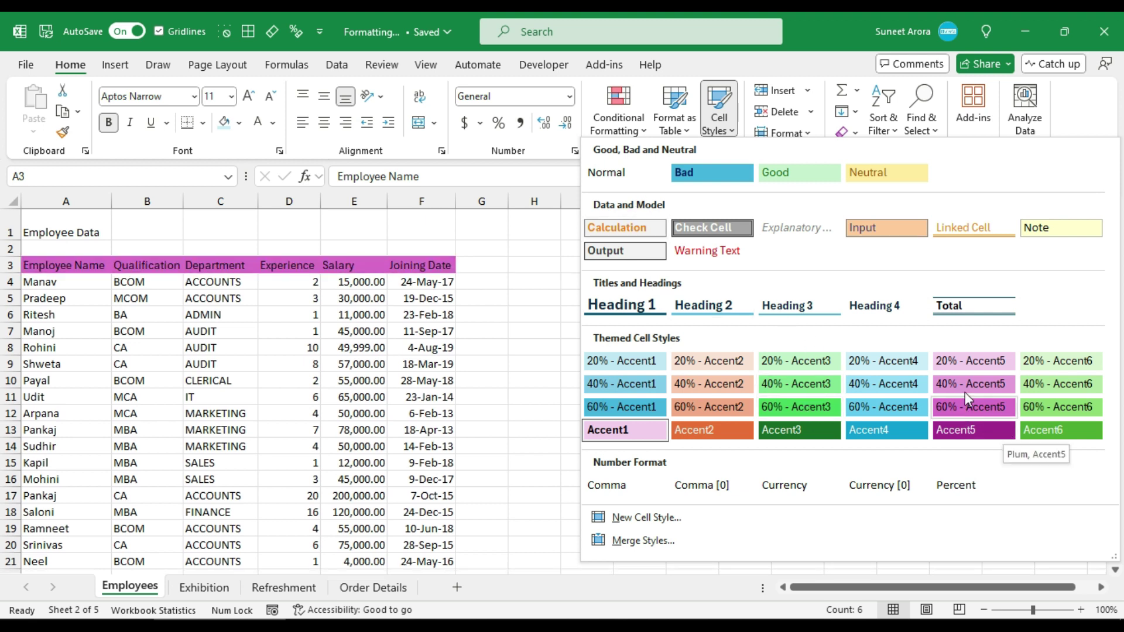
pyautogui.click(988, 362)
pyautogui.click(88, 265)
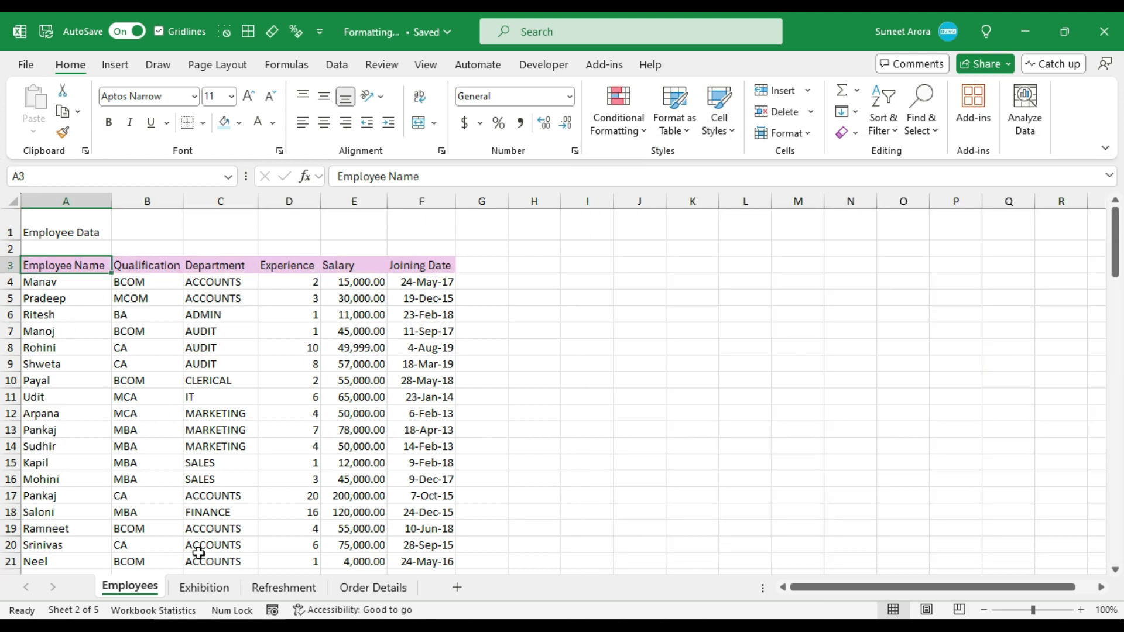
pyautogui.click(204, 587)
pyautogui.moveTo(79, 249); pyautogui.dragTo(499, 250)
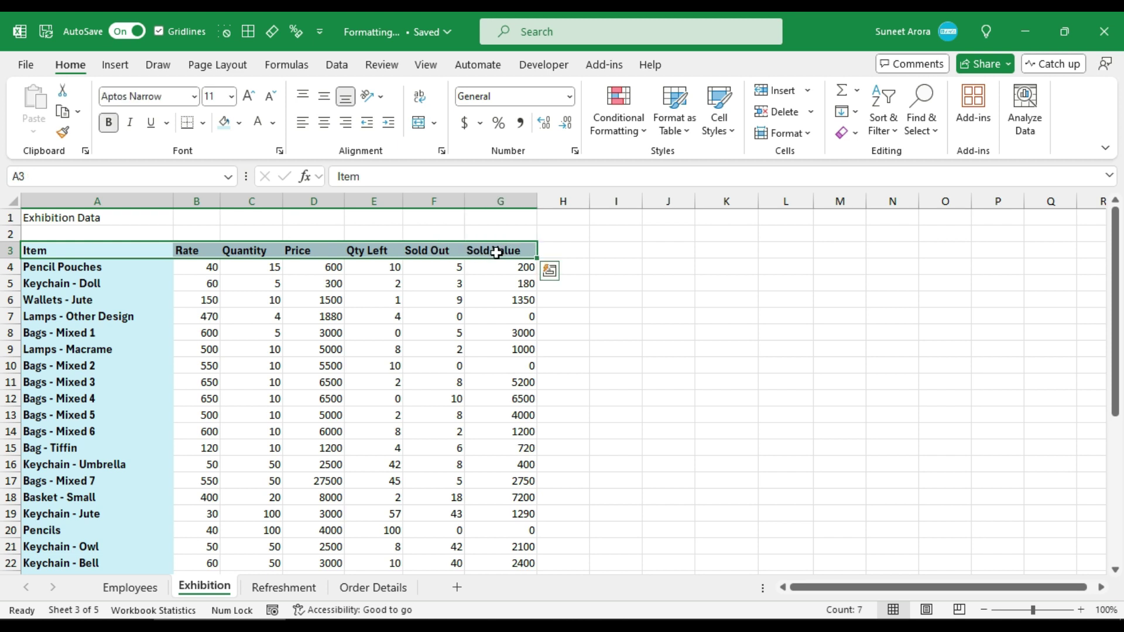
pyautogui.click(726, 130)
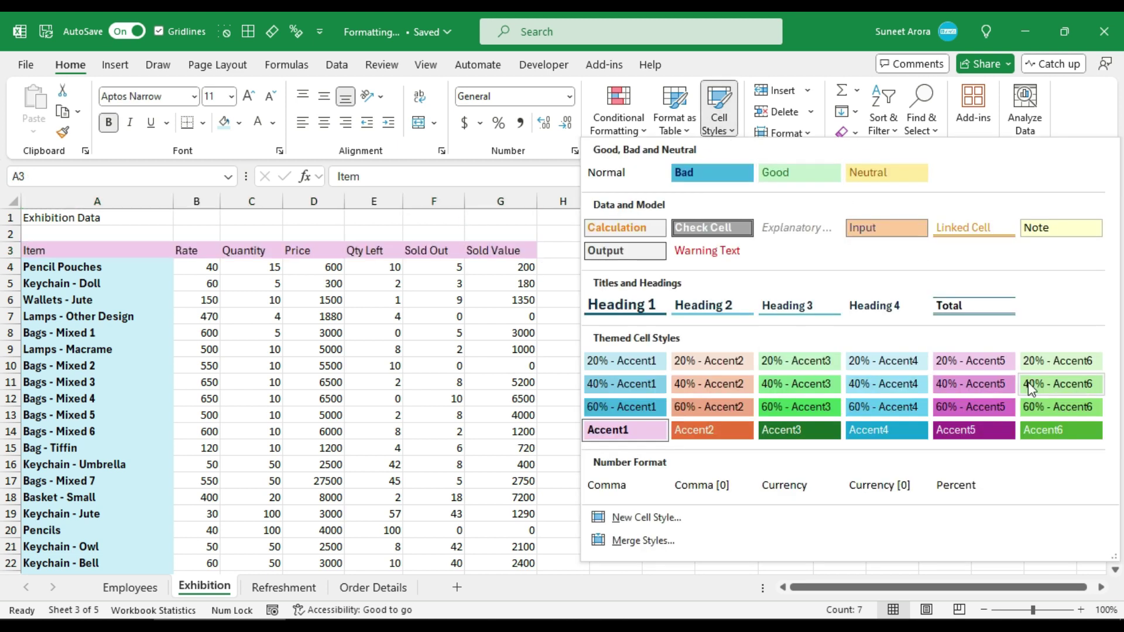
pyautogui.click(967, 362)
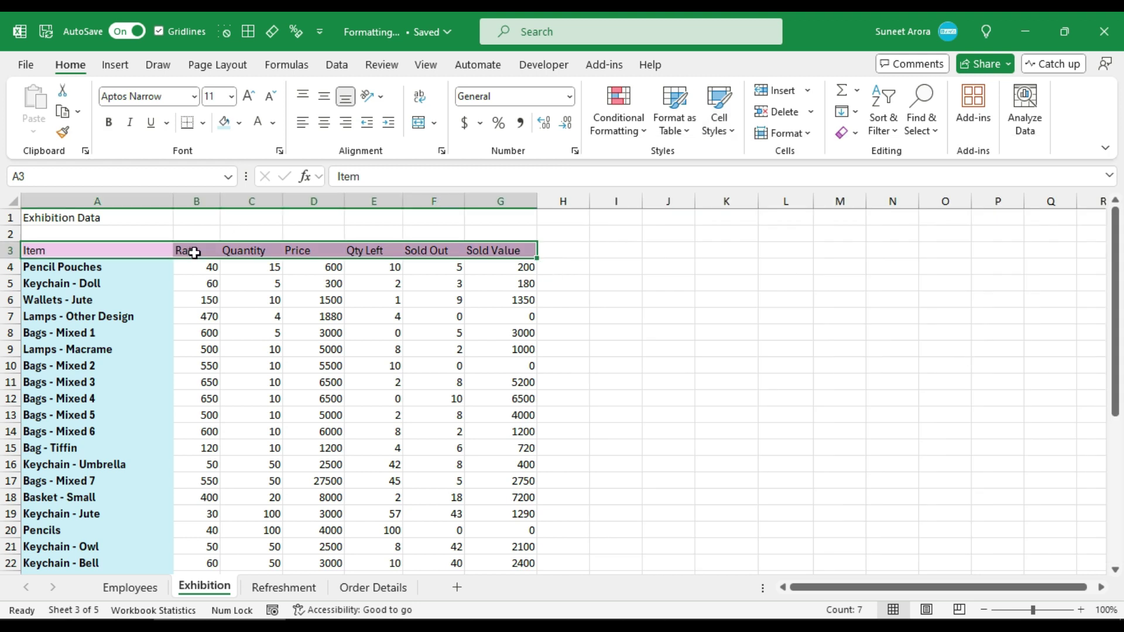
pyautogui.click(152, 250)
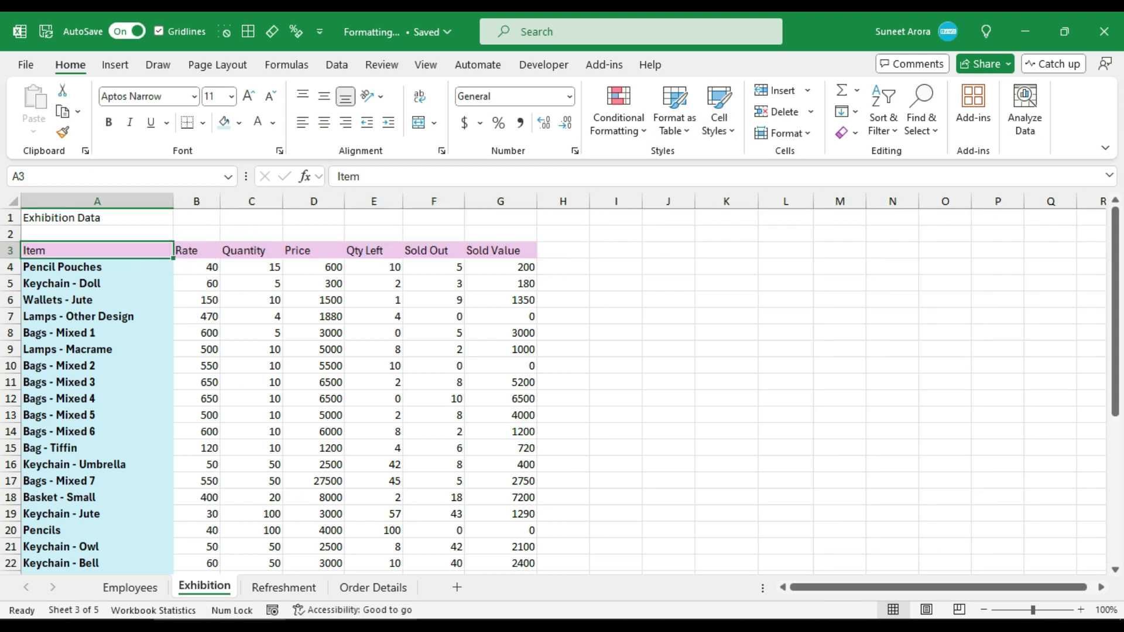
# Apply 20% - Accent5 to the Refreshment and Order Details header rows, then reset each sheet to A1.
pyautogui.click(283, 590)
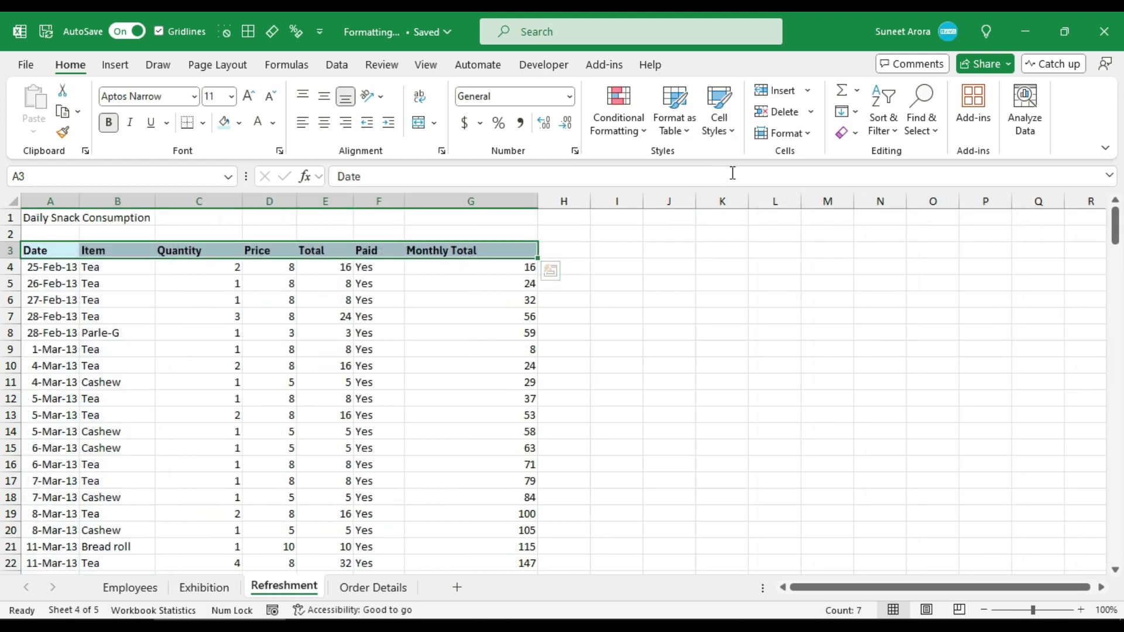
pyautogui.click(718, 113)
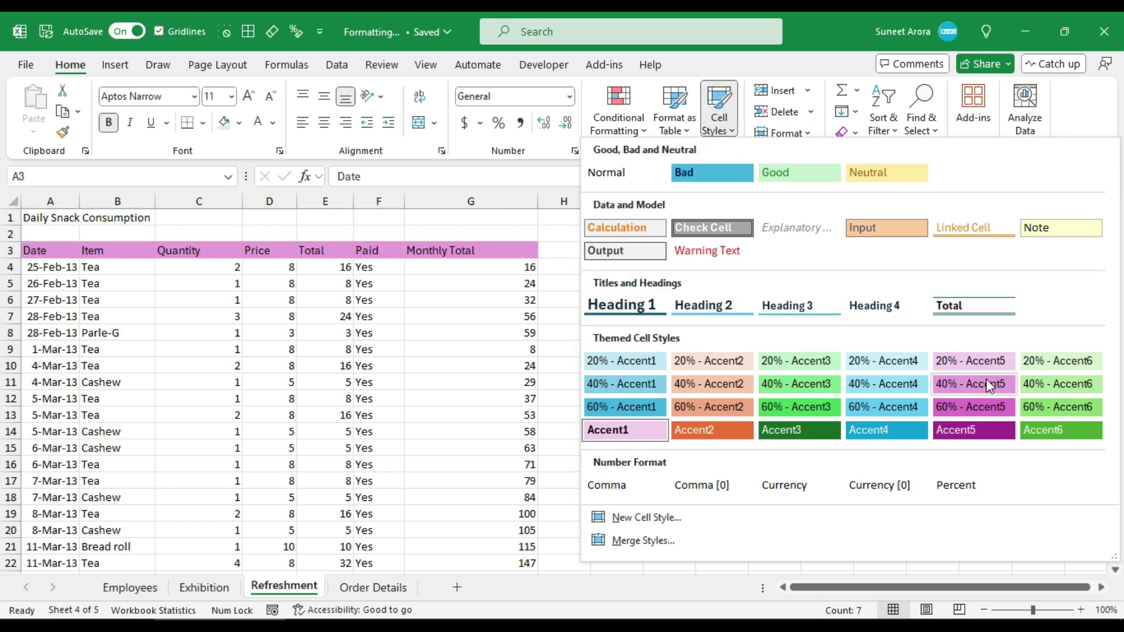
pyautogui.click(985, 360)
pyautogui.click(369, 586)
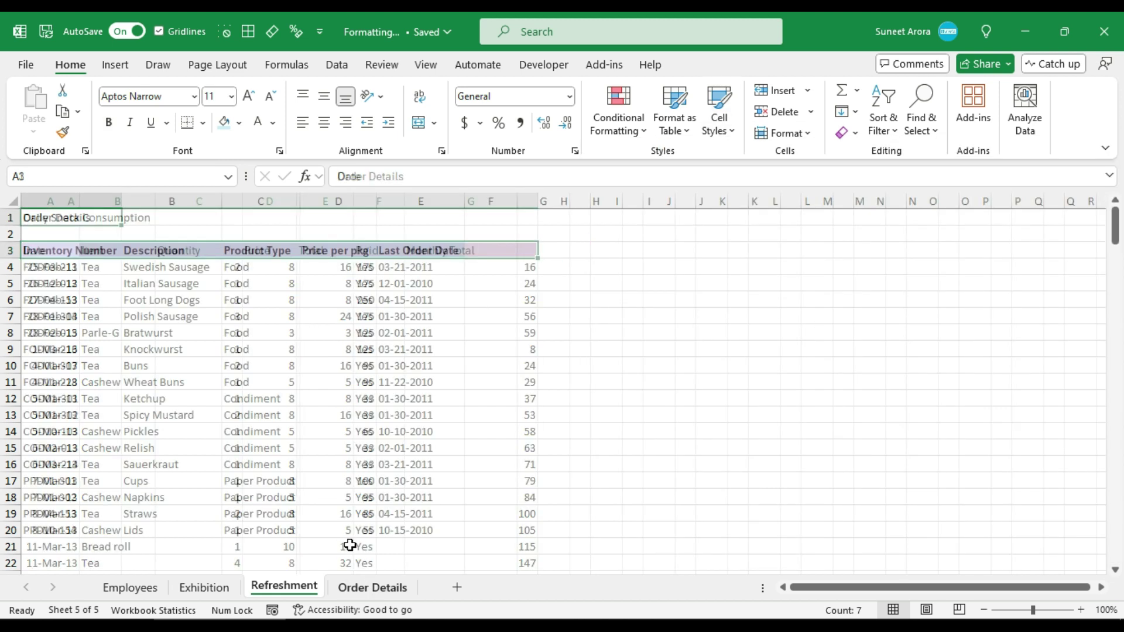
pyautogui.moveTo(61, 252); pyautogui.dragTo(419, 251)
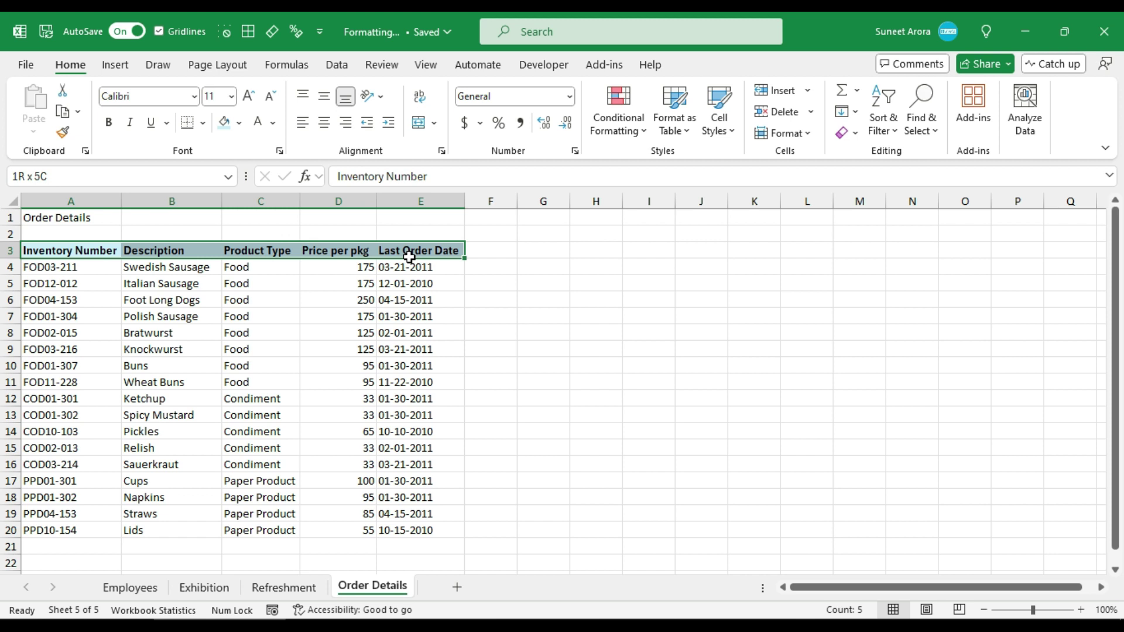
pyautogui.click(726, 144)
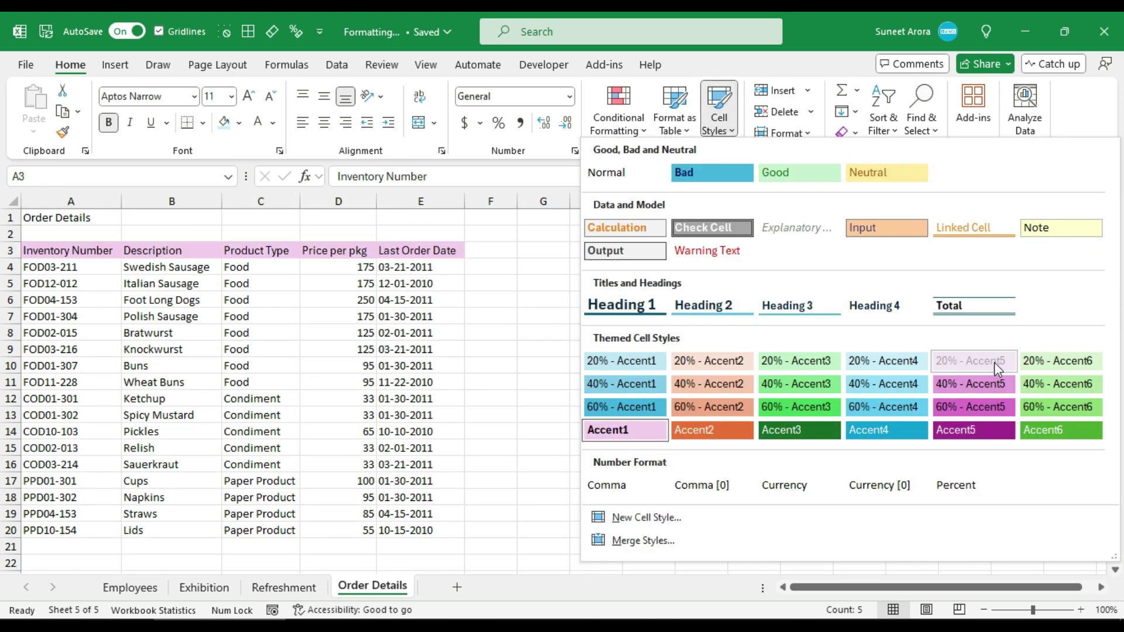
pyautogui.click(994, 363)
pyautogui.click(220, 253)
pyautogui.click(93, 252)
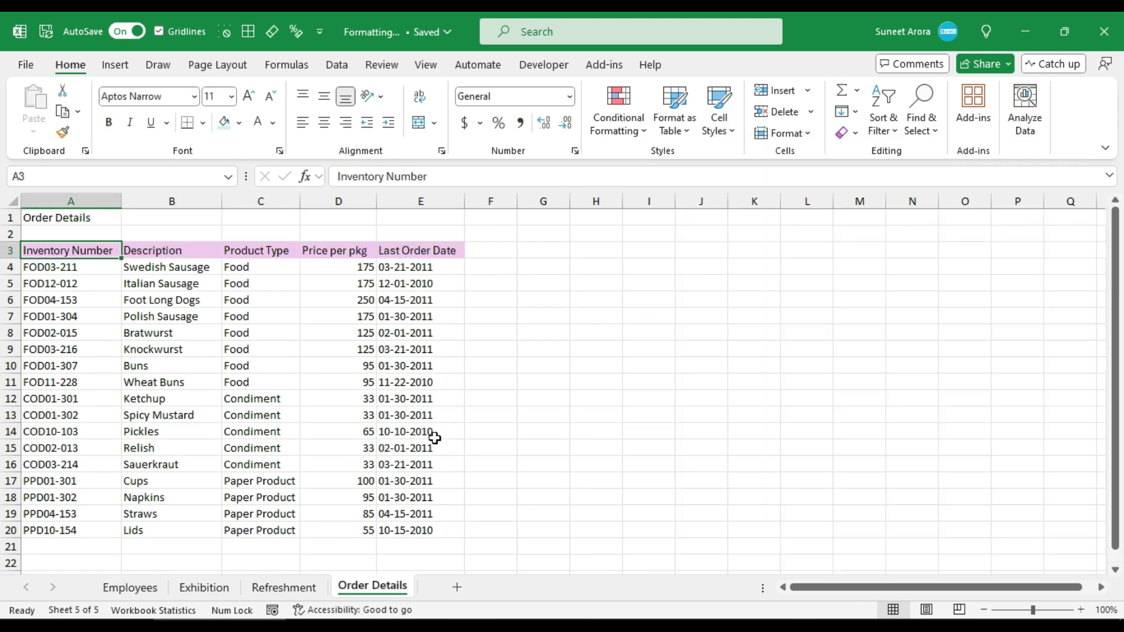
pyautogui.hotkey('ctrl', 'Home')
pyautogui.hotkey('ctrl', 'pageup')
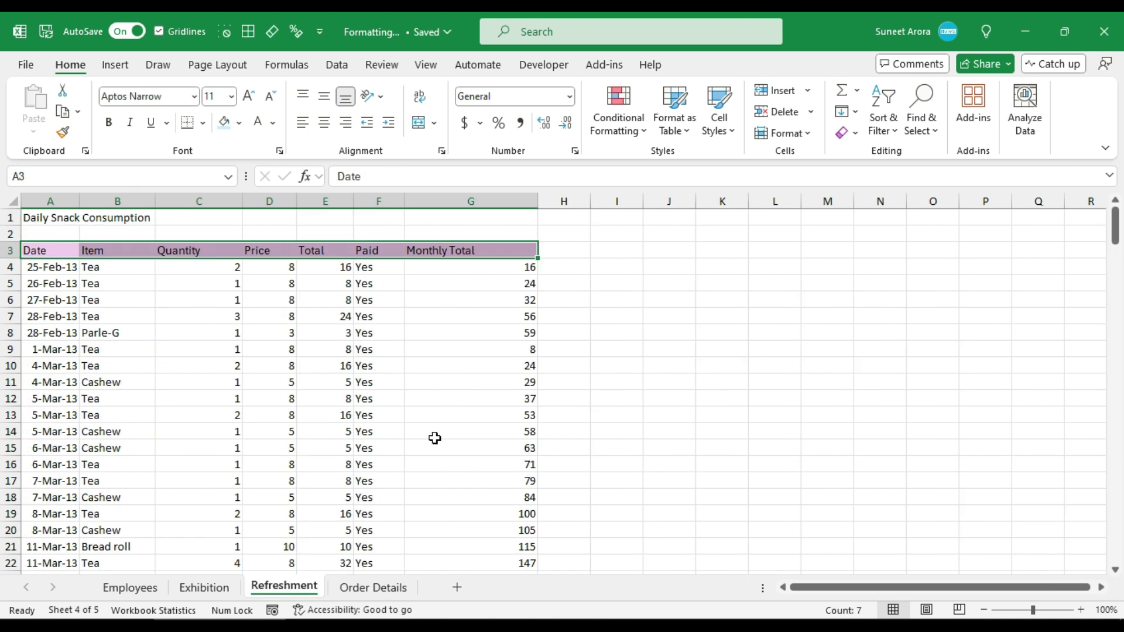
pyautogui.hotkey('ctrl', 'Home')
pyautogui.hotkey('ctrl', 'pageup')
pyautogui.hotkey('ctrl', 'Home')
pyautogui.hotkey('ctrl', 'pageup')
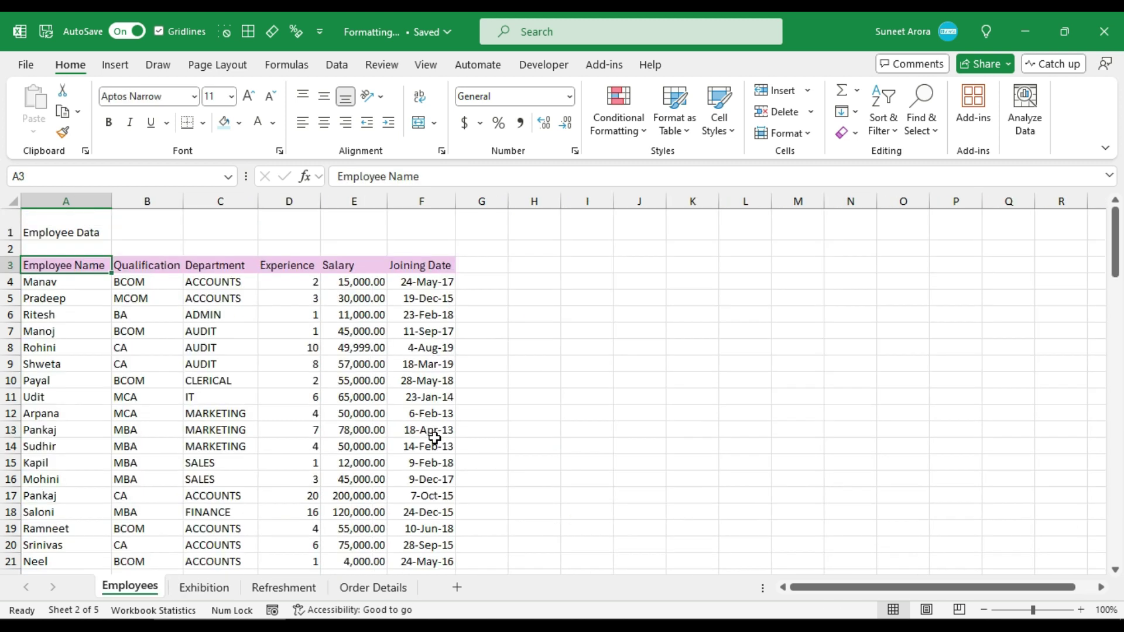
pyautogui.hotkey('ctrl', 'Home')
# Apply 20% - Accent5 to Exhibition's item names A4:A35, excluding the TOTAL row.
pyautogui.hotkey('ctrl', 'pagedown')
pyautogui.press('Down')
pyautogui.press('Down')
pyautogui.press('Down')
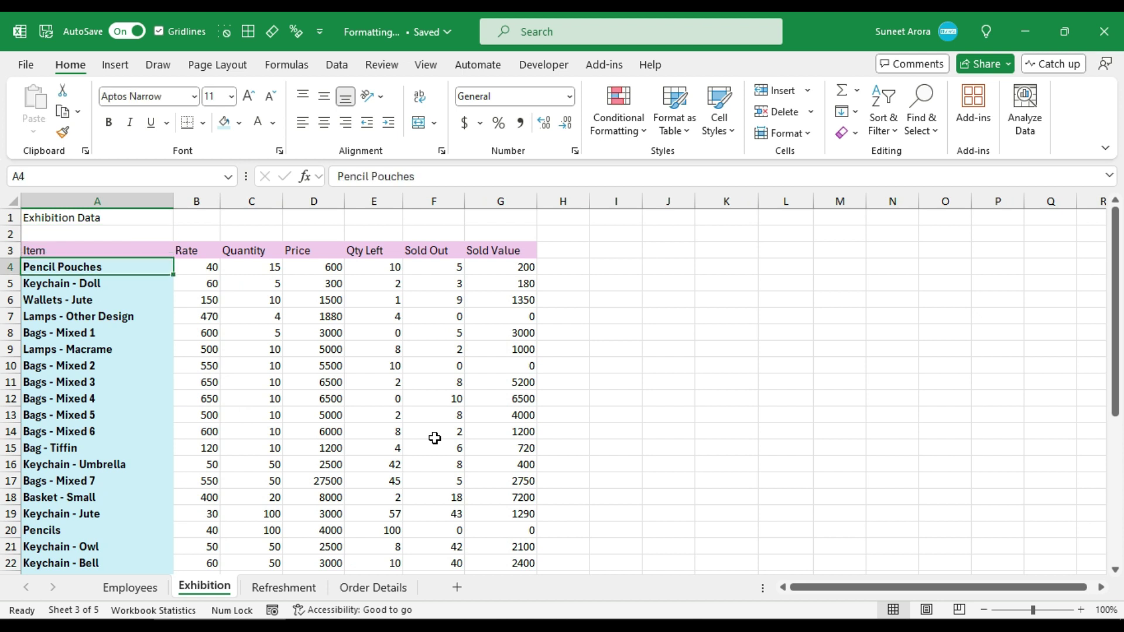
pyautogui.hotkey('ctrl', 'shift', 'Down')
pyautogui.hotkey('shift', 'Up')
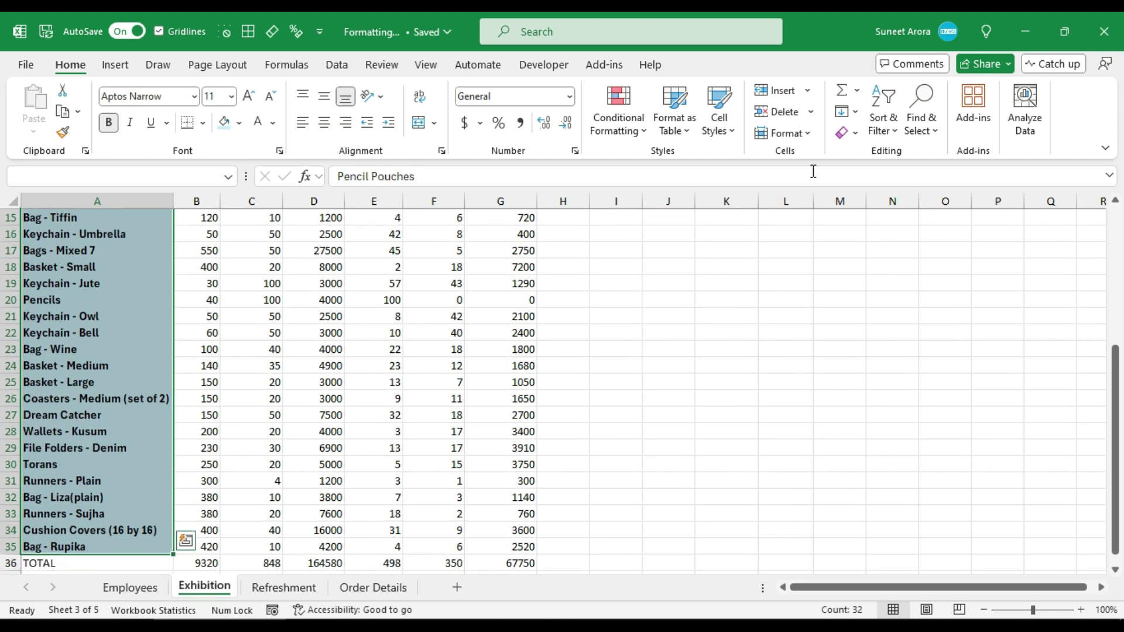
pyautogui.click(730, 132)
pyautogui.click(949, 367)
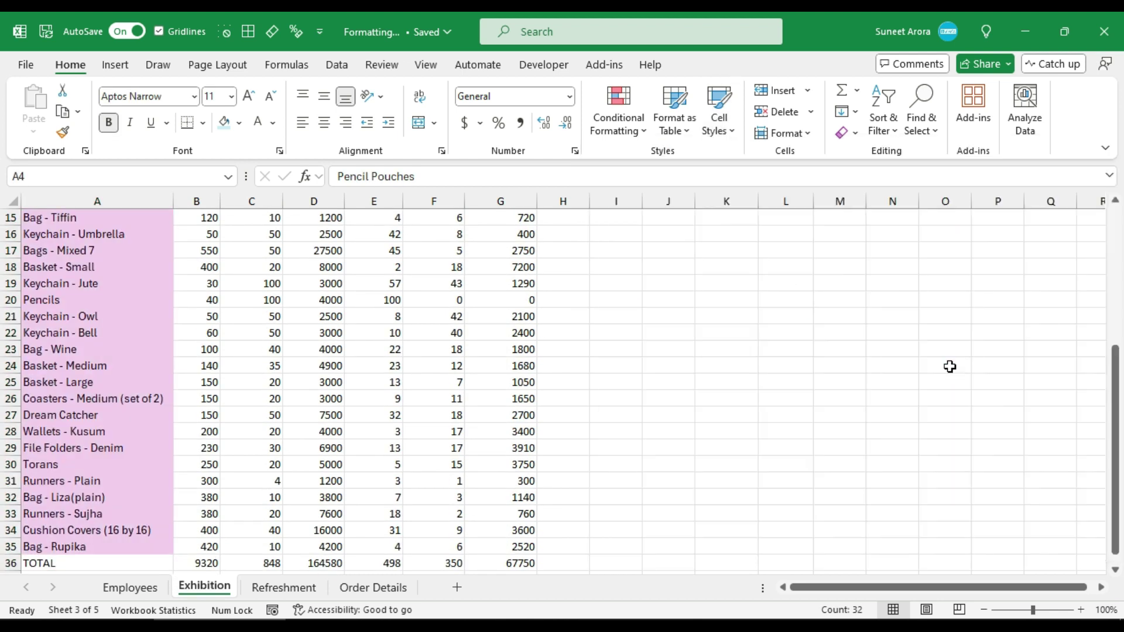
pyautogui.click(213, 277)
pyautogui.click(121, 251)
pyautogui.click(130, 587)
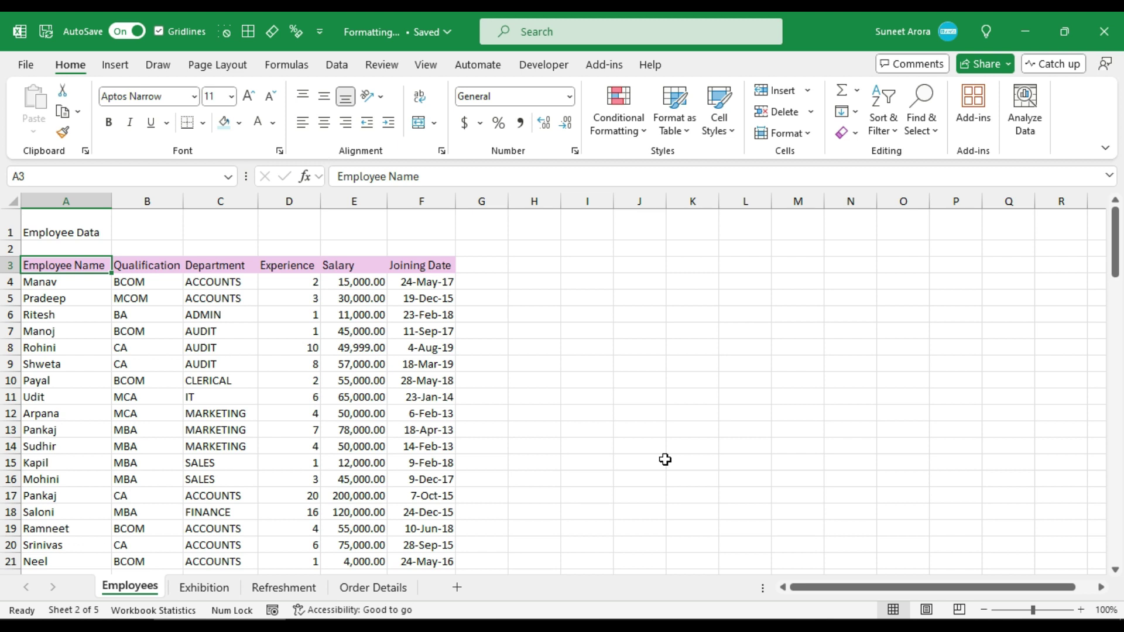
# Modify the 20% - Accent5 style's format to a peach fill and Bold font style.
pyautogui.click(731, 130)
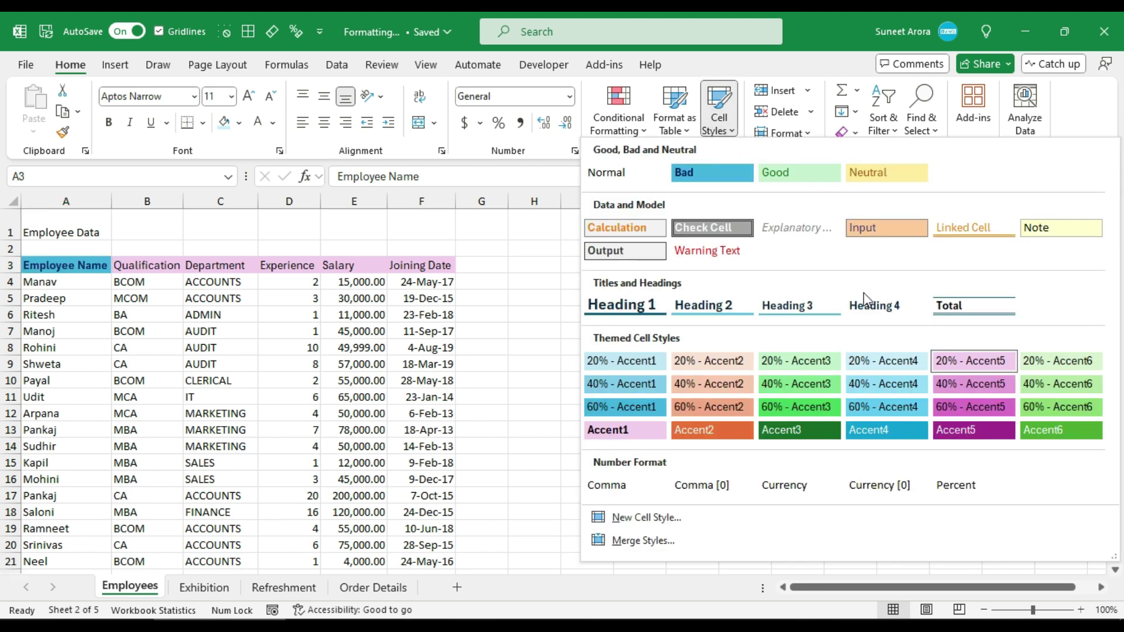
pyautogui.rightClick(966, 363)
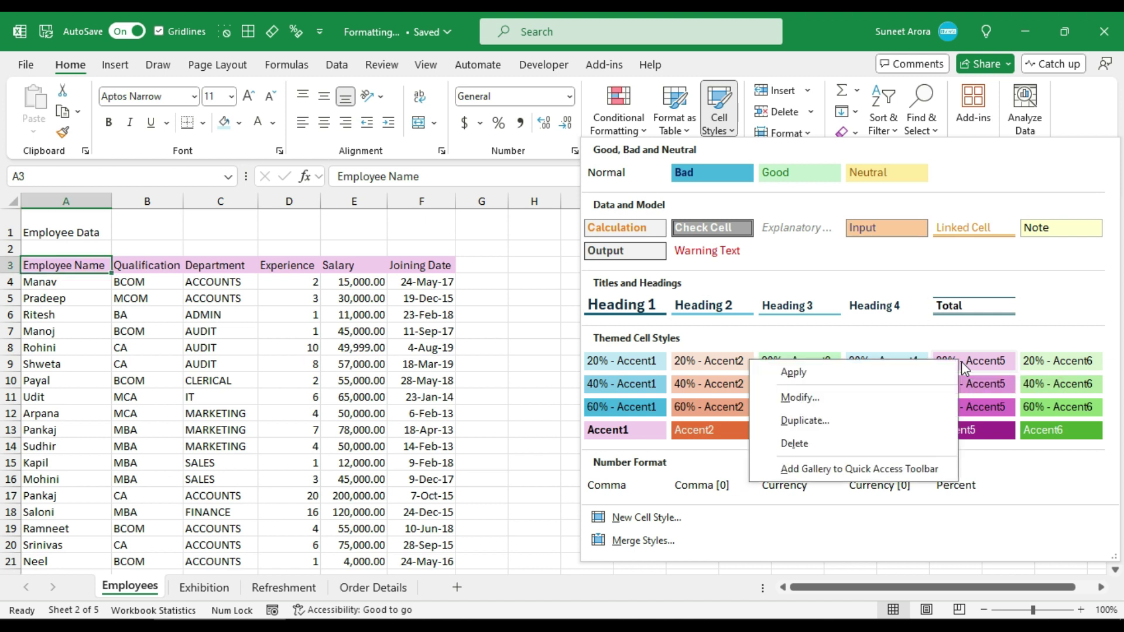
pyautogui.click(820, 398)
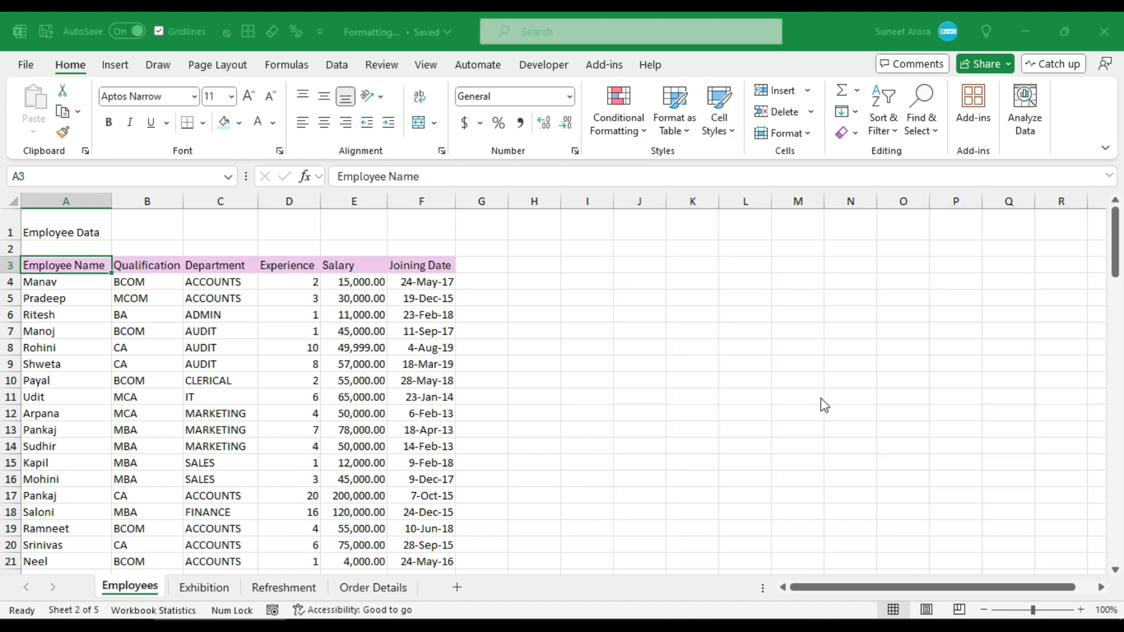
pyautogui.click(755, 268)
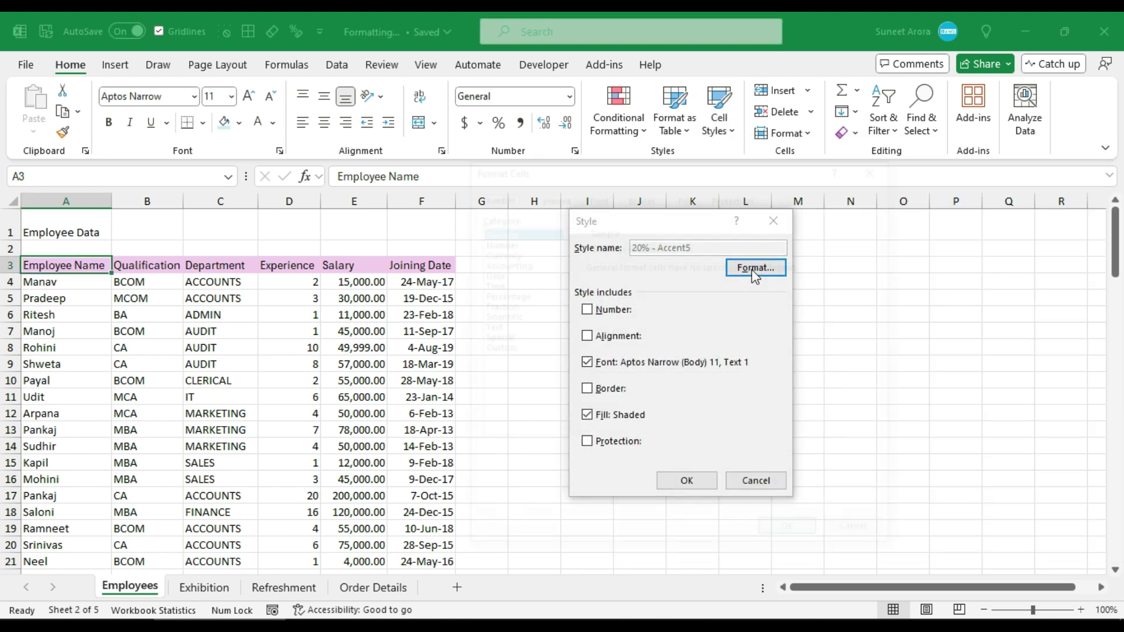
pyautogui.click(683, 196)
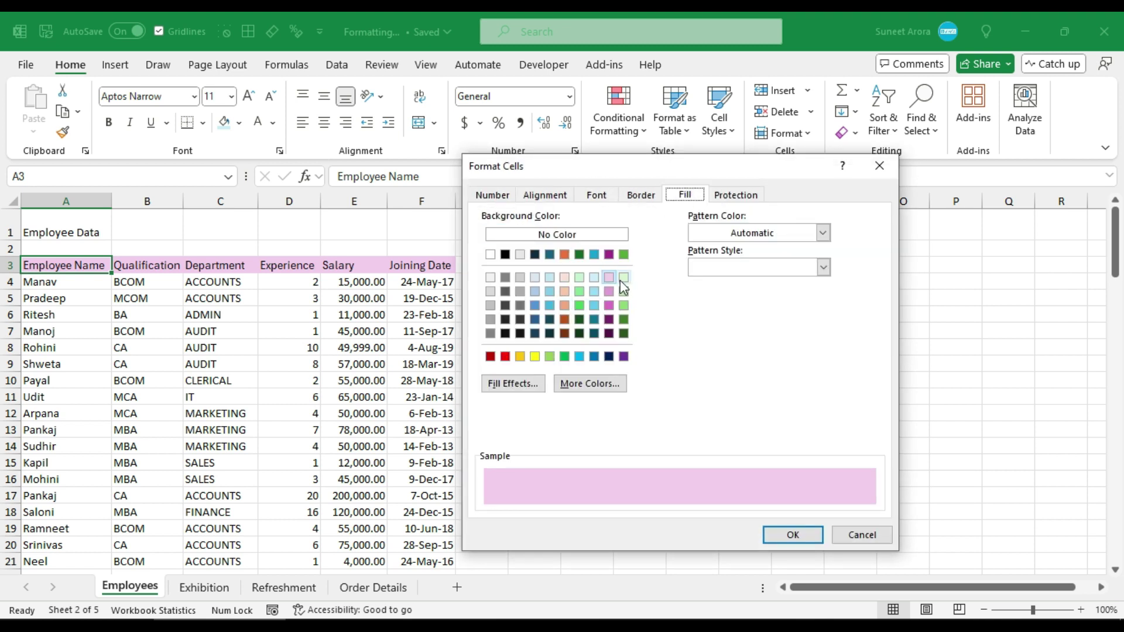
pyautogui.click(566, 278)
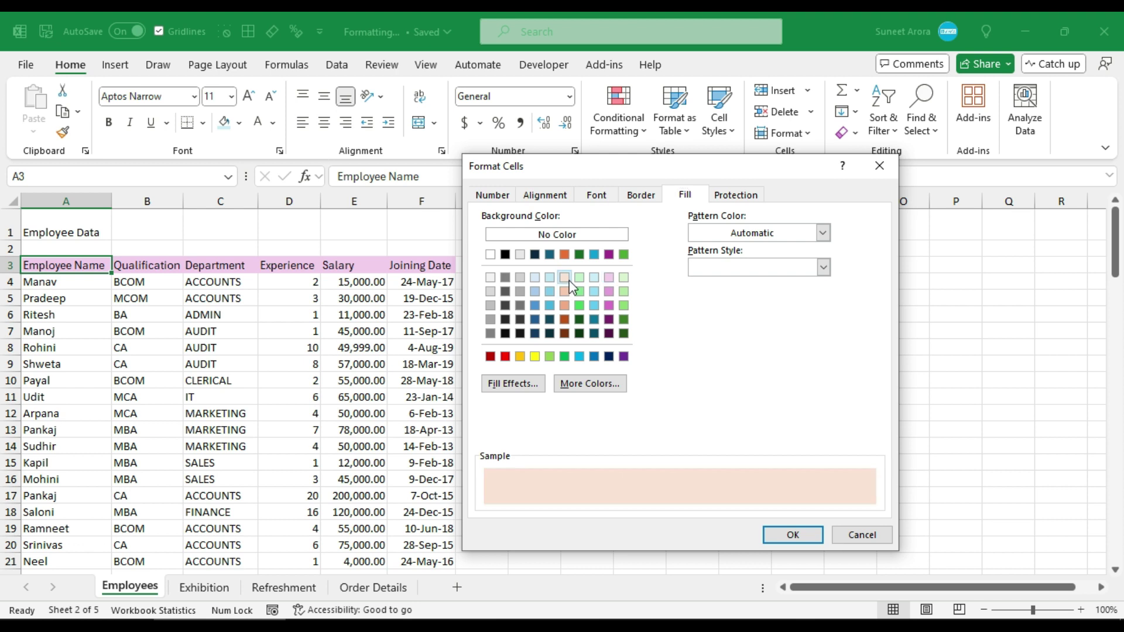
pyautogui.click(594, 196)
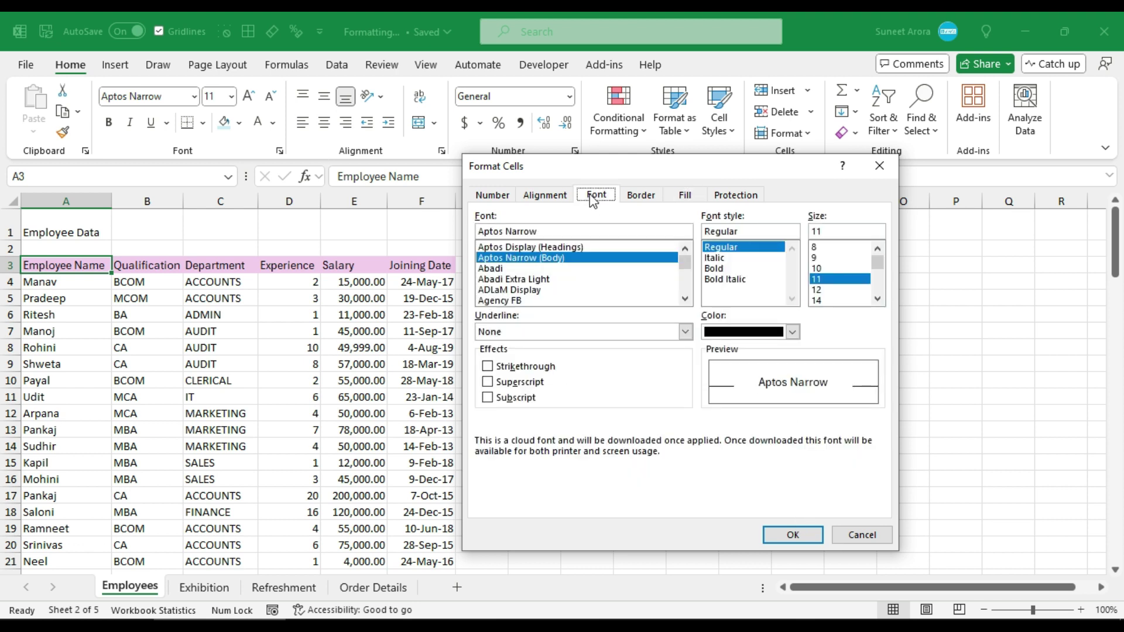
pyautogui.click(714, 268)
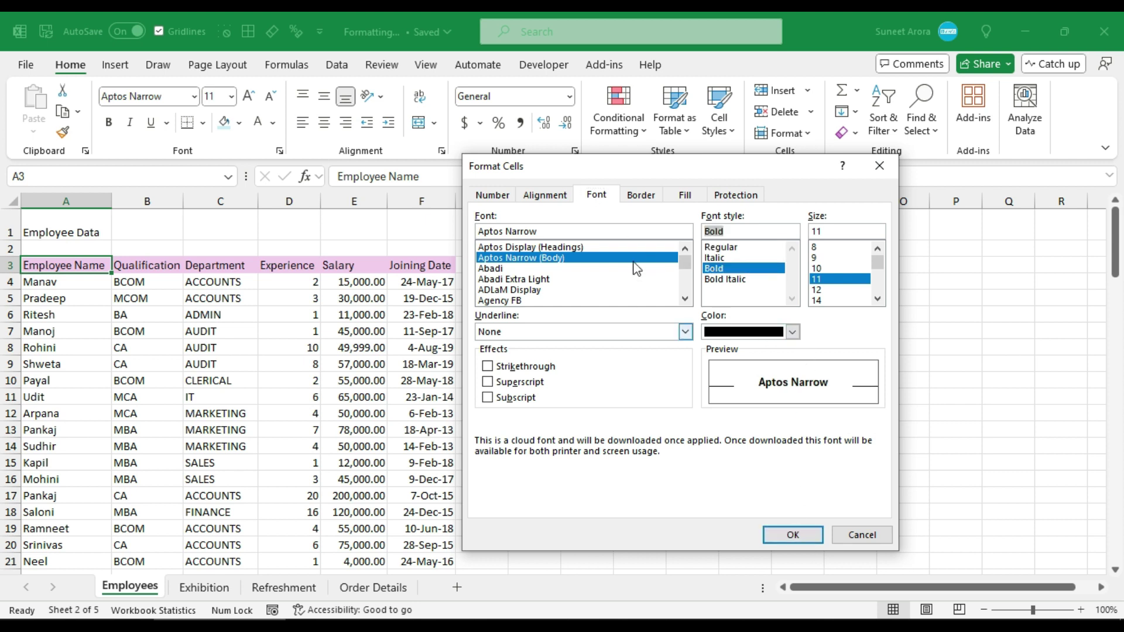
pyautogui.click(564, 201)
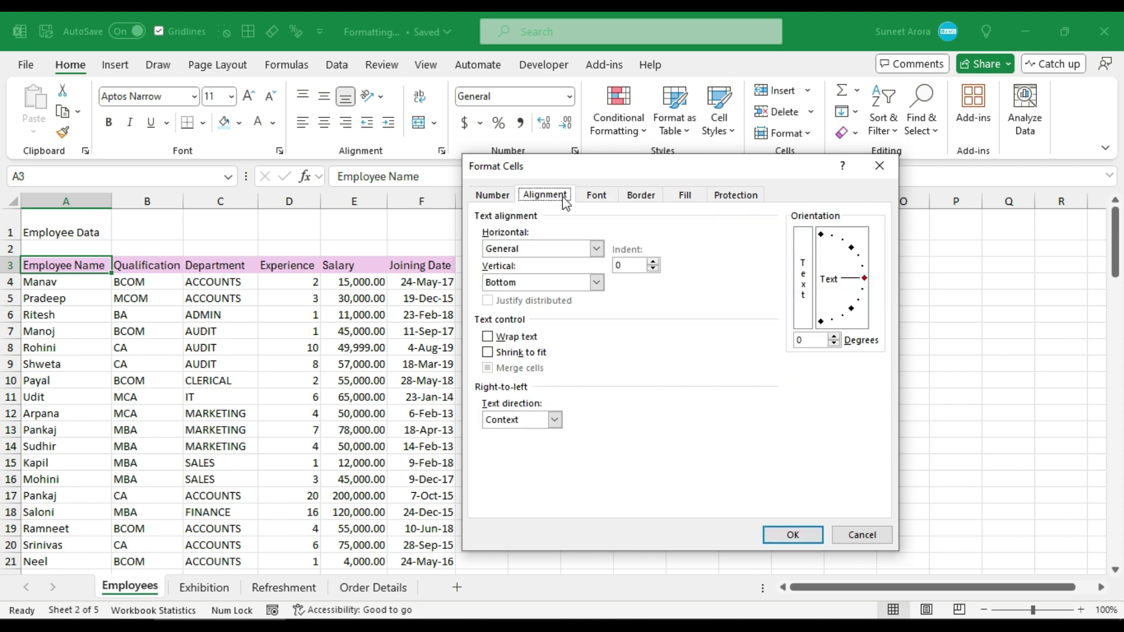
pyautogui.click(654, 198)
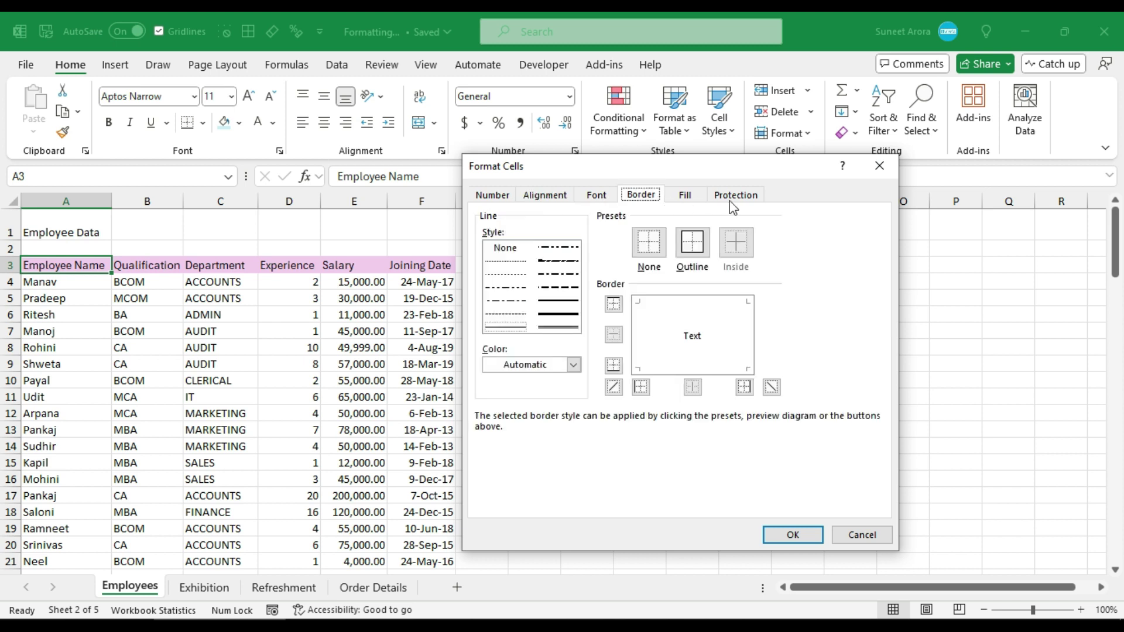
pyautogui.click(793, 535)
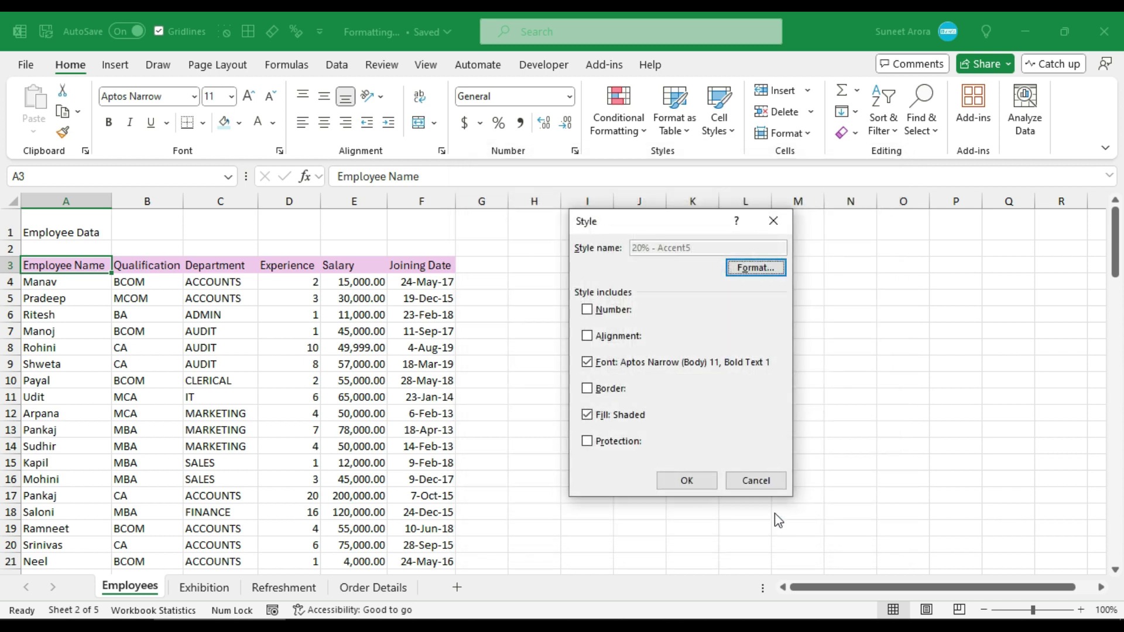
# Save the modified 20% - Accent5 style so the headers turn peach and bold.
pyautogui.click(688, 480)
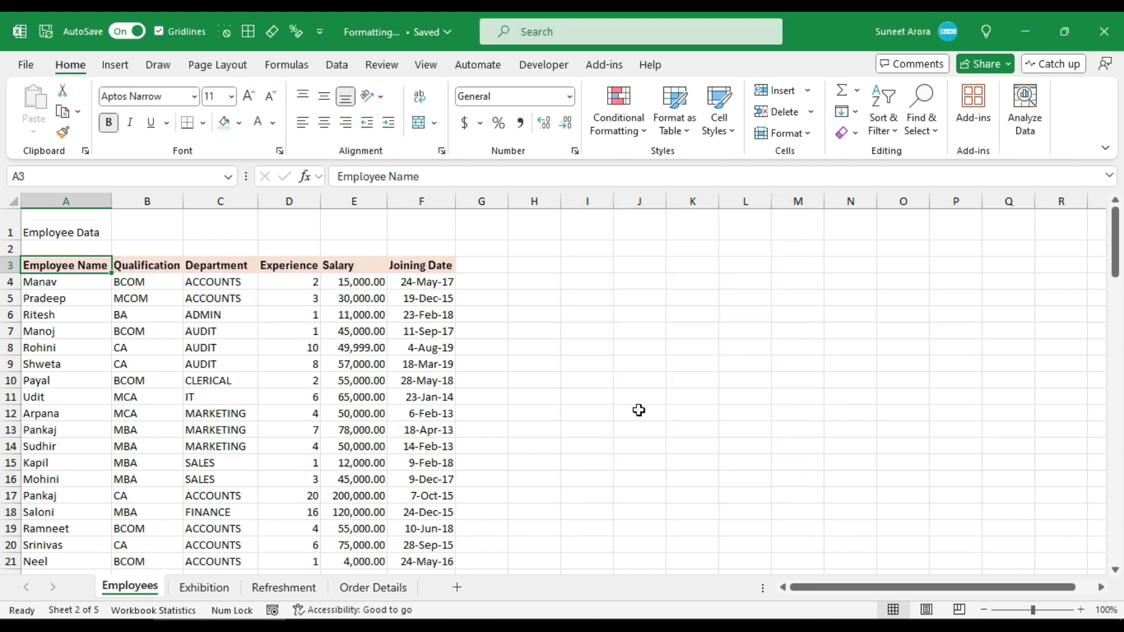
pyautogui.click(193, 261)
pyautogui.click(79, 261)
# Check each sheet's recoloured header, then show the Page Layout options.
pyautogui.click(218, 588)
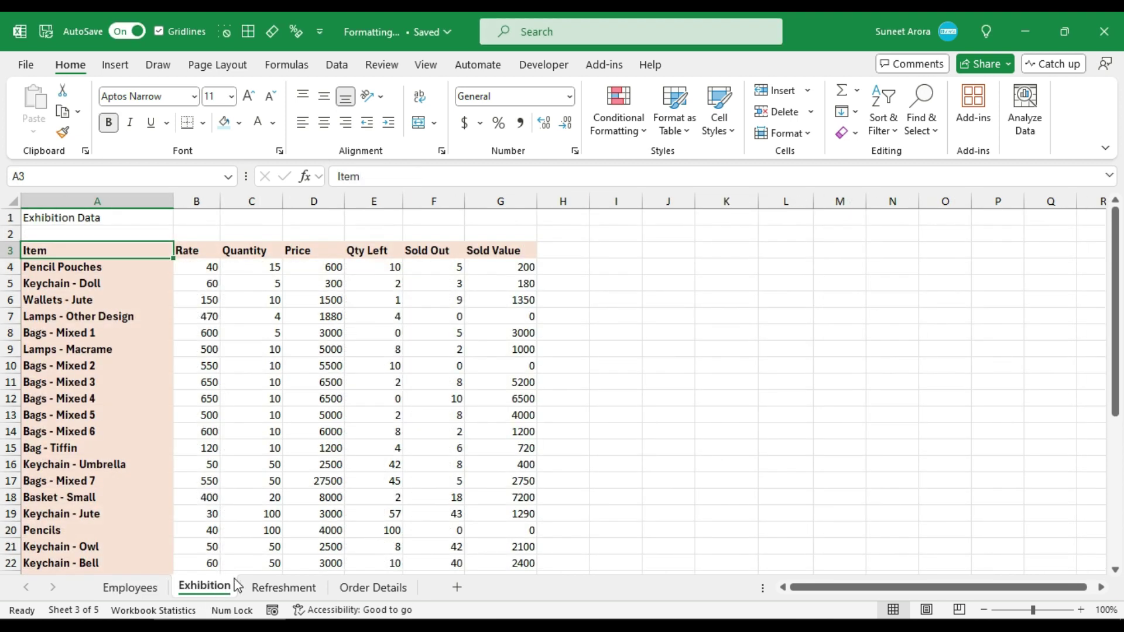
pyautogui.click(298, 591)
pyautogui.click(366, 592)
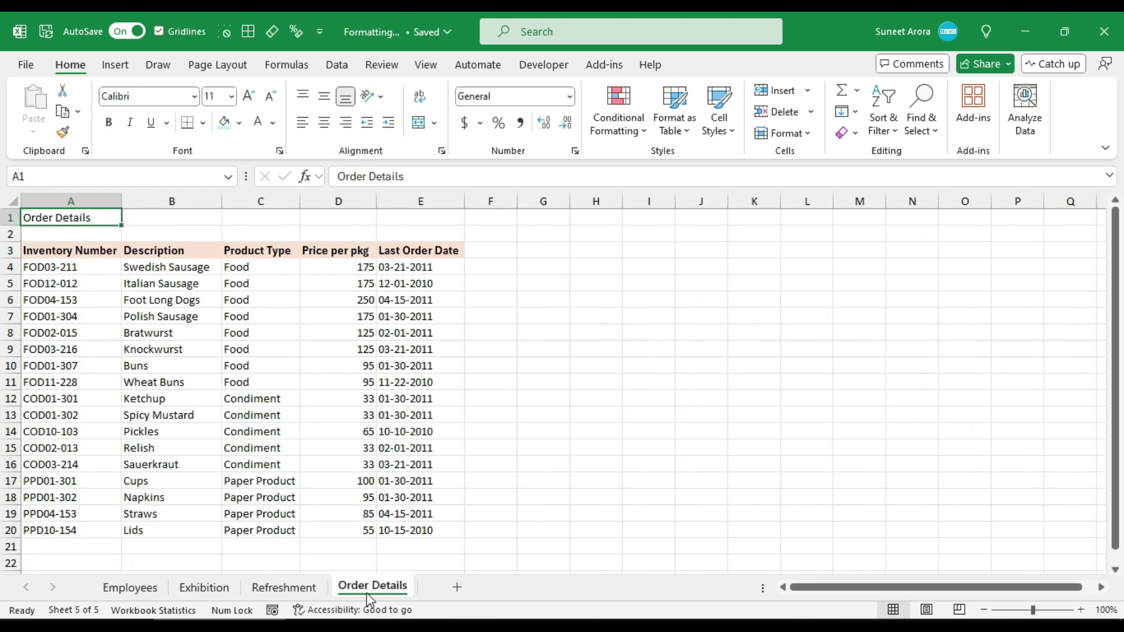
pyautogui.click(281, 588)
pyautogui.click(204, 588)
pyautogui.click(130, 588)
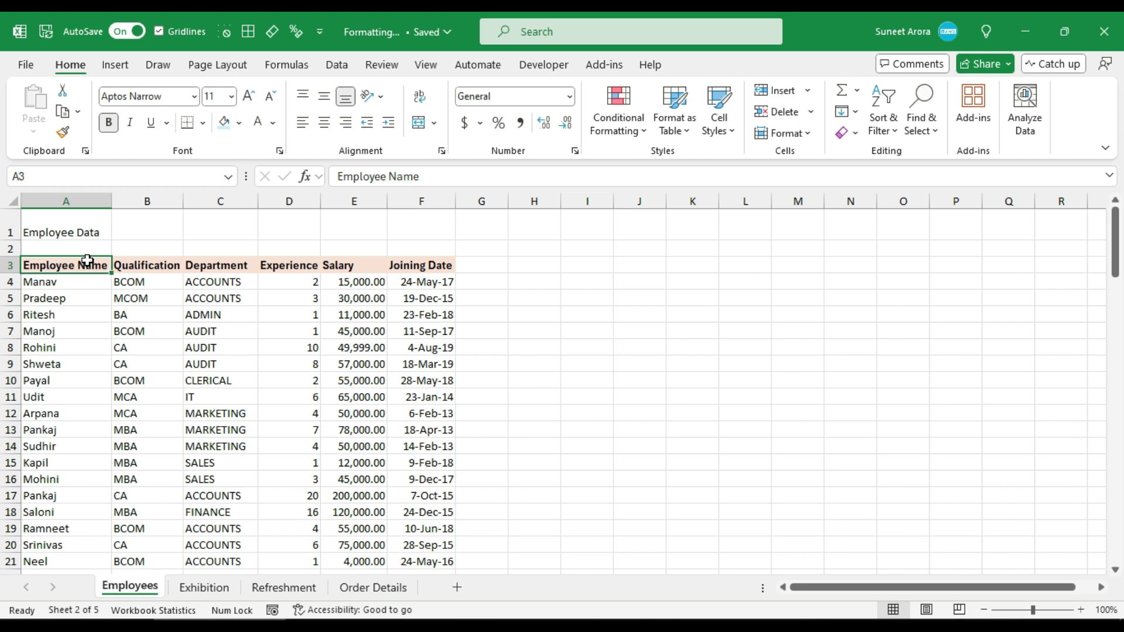
pyautogui.click(214, 65)
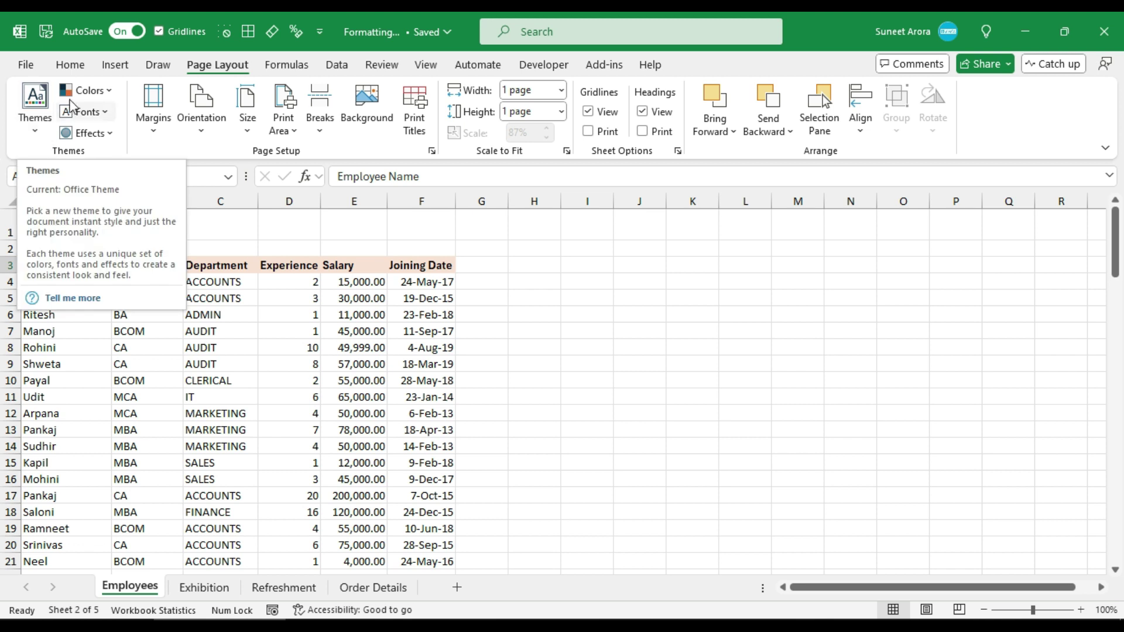
pyautogui.click(85, 140)
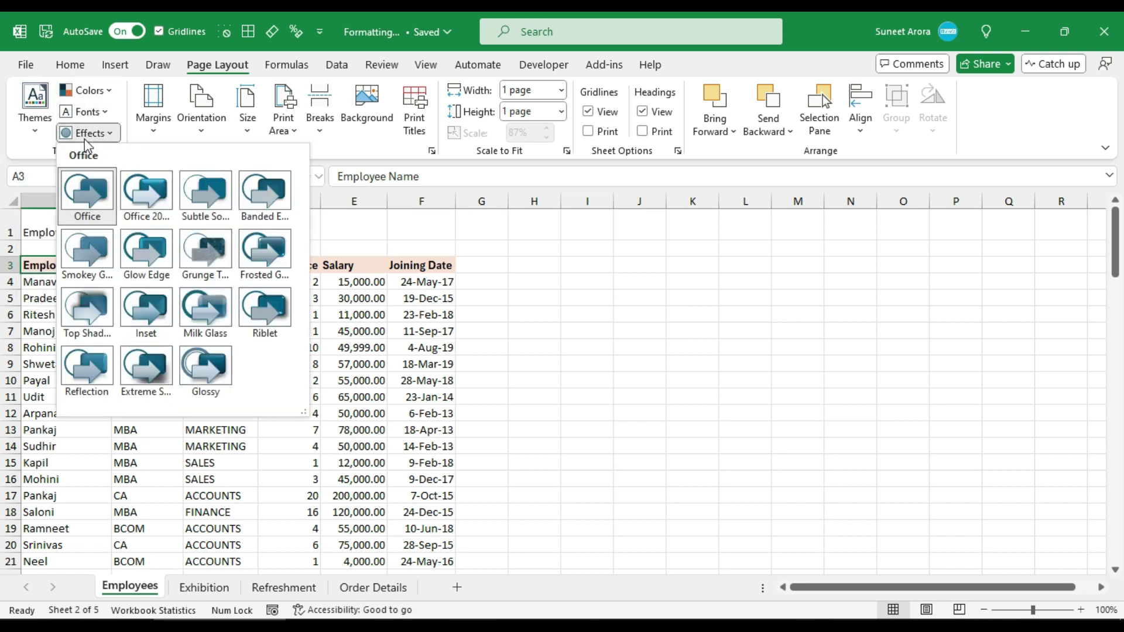
pyautogui.click(84, 136)
pyautogui.click(35, 115)
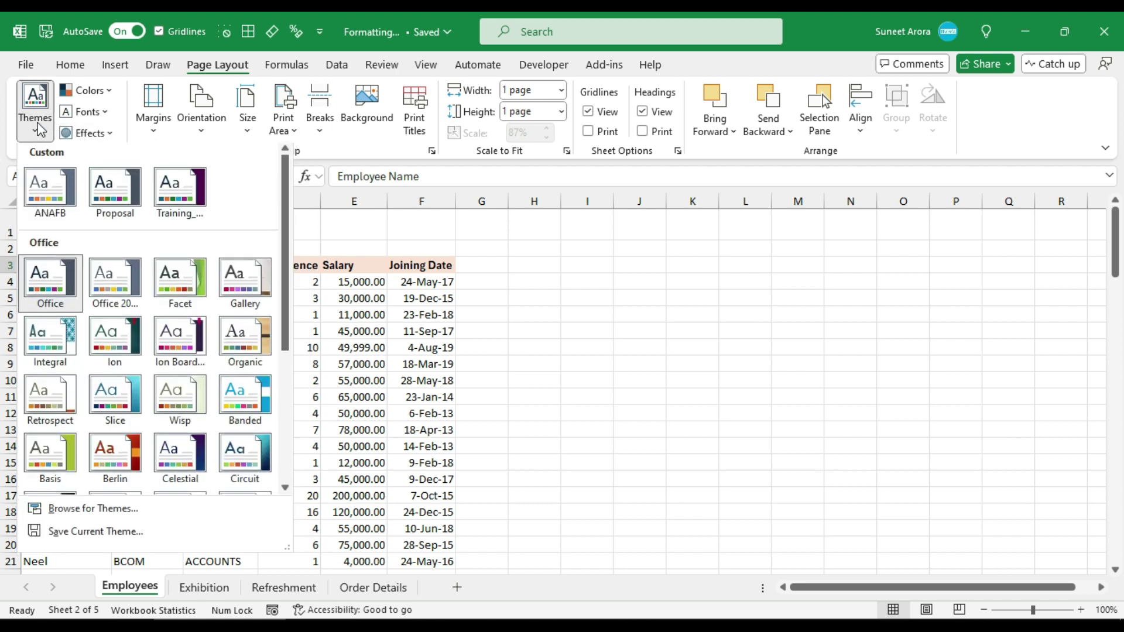
pyautogui.click(186, 265)
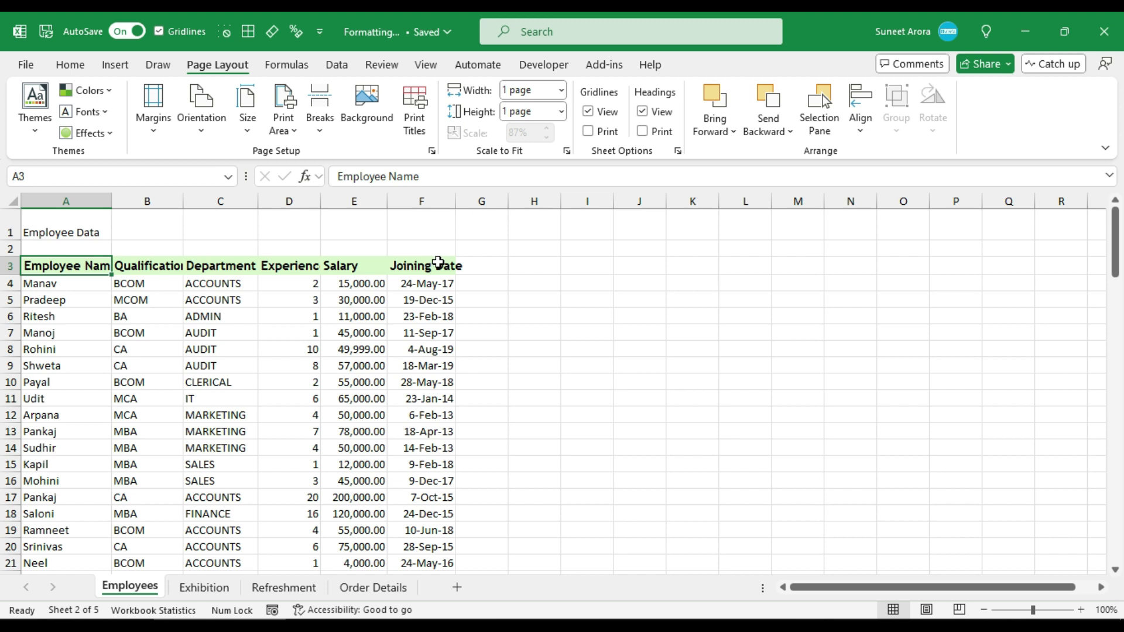
pyautogui.click(70, 64)
pyautogui.click(719, 120)
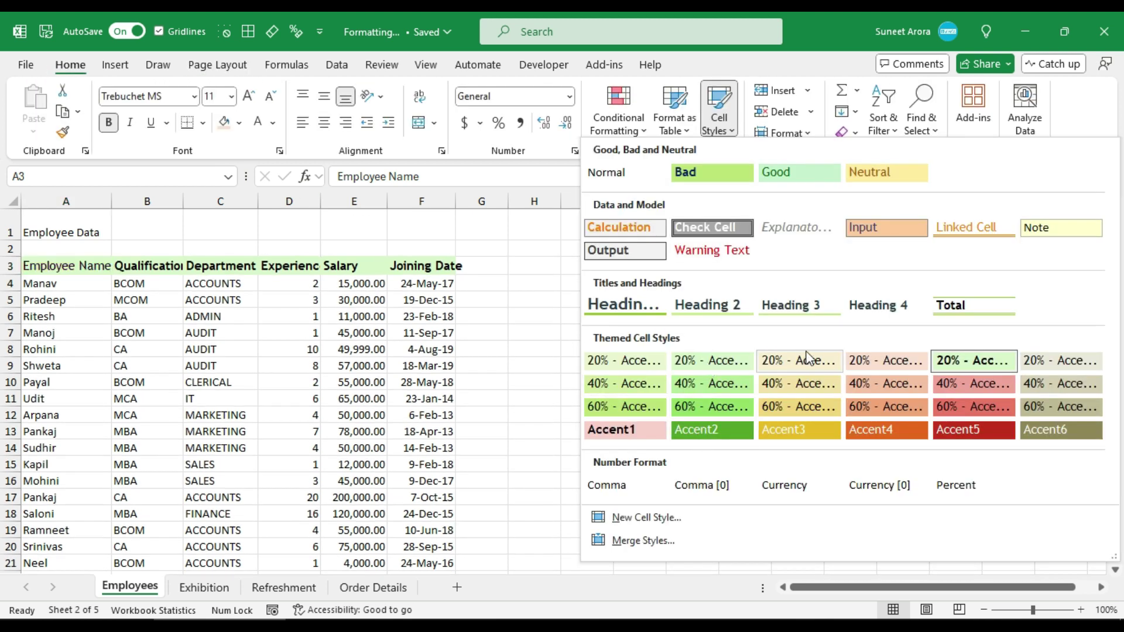
pyautogui.press('Escape')
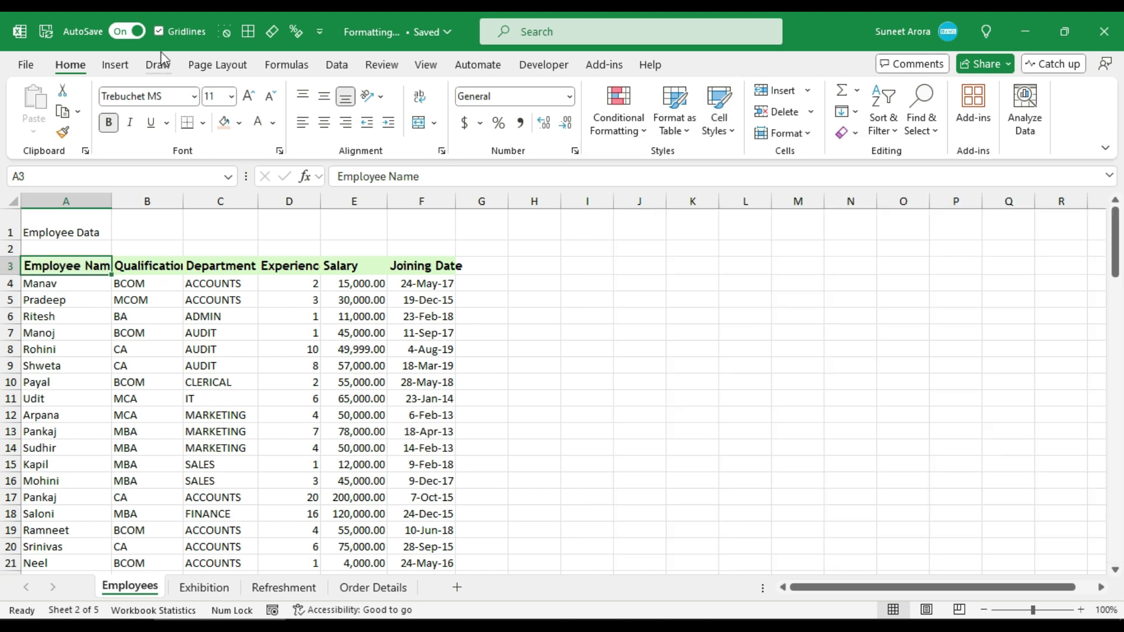
pyautogui.click(217, 65)
pyautogui.click(35, 105)
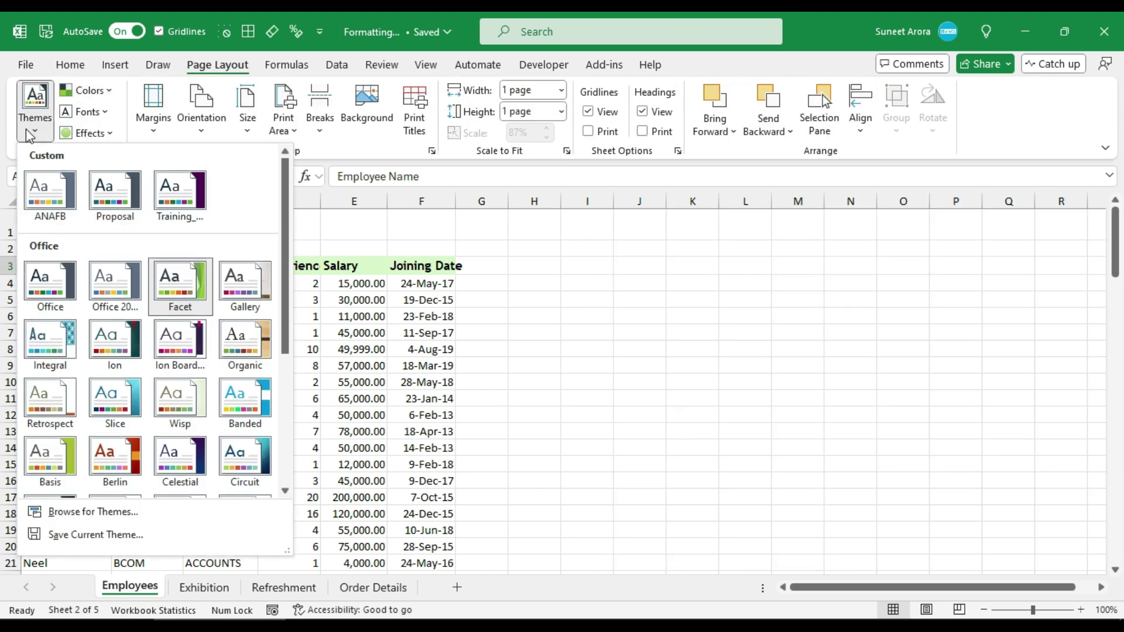
pyautogui.press('Escape')
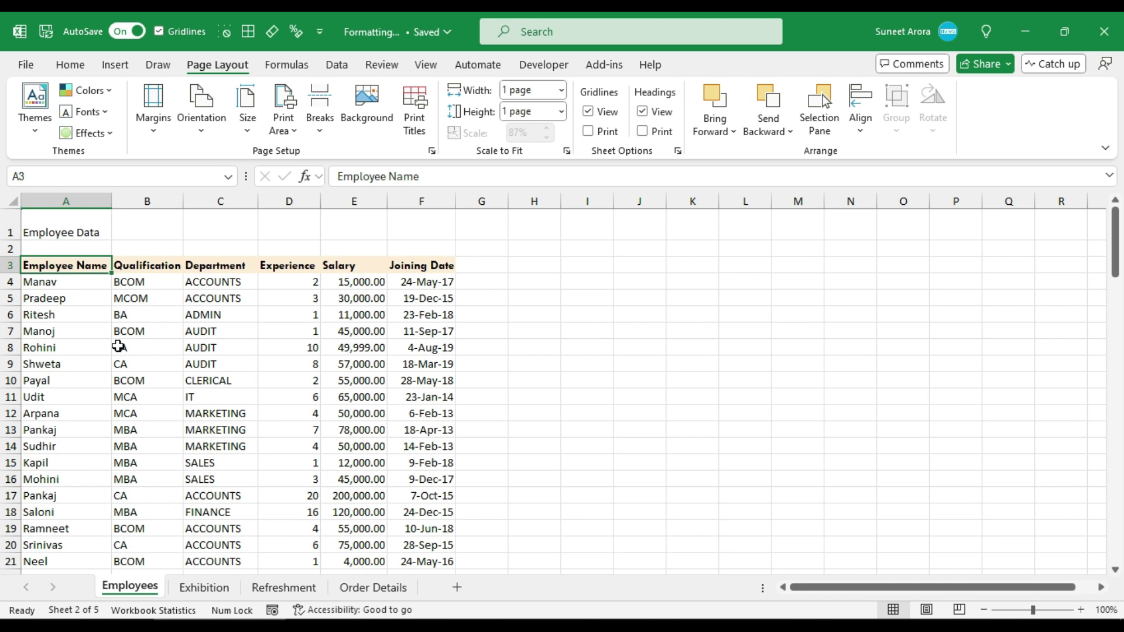
pyautogui.click(35, 109)
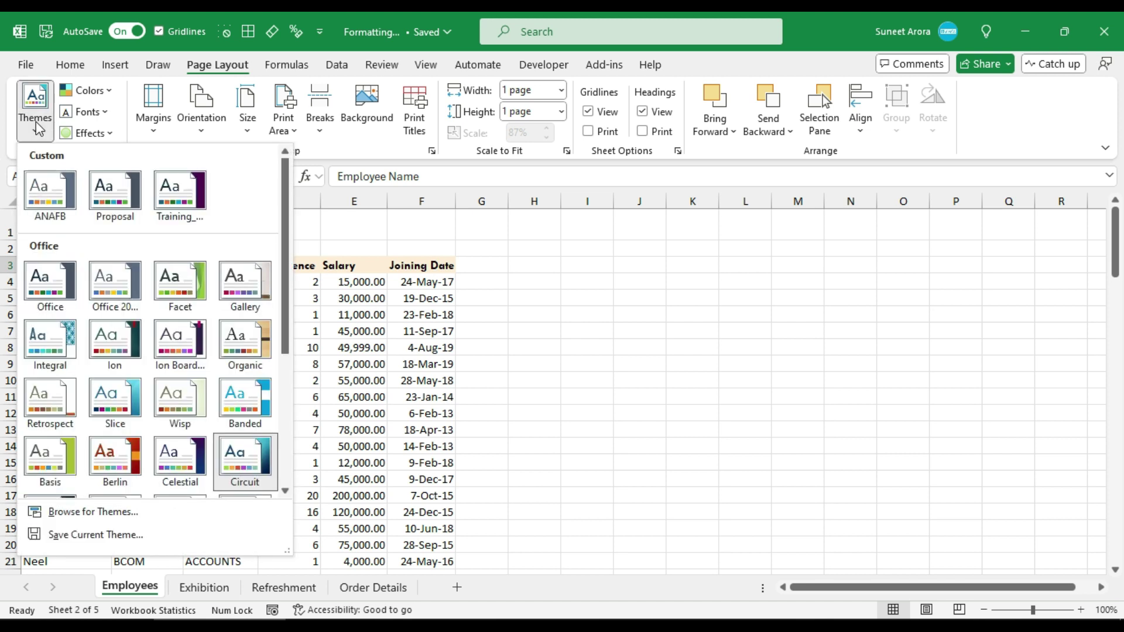
pyautogui.click(48, 330)
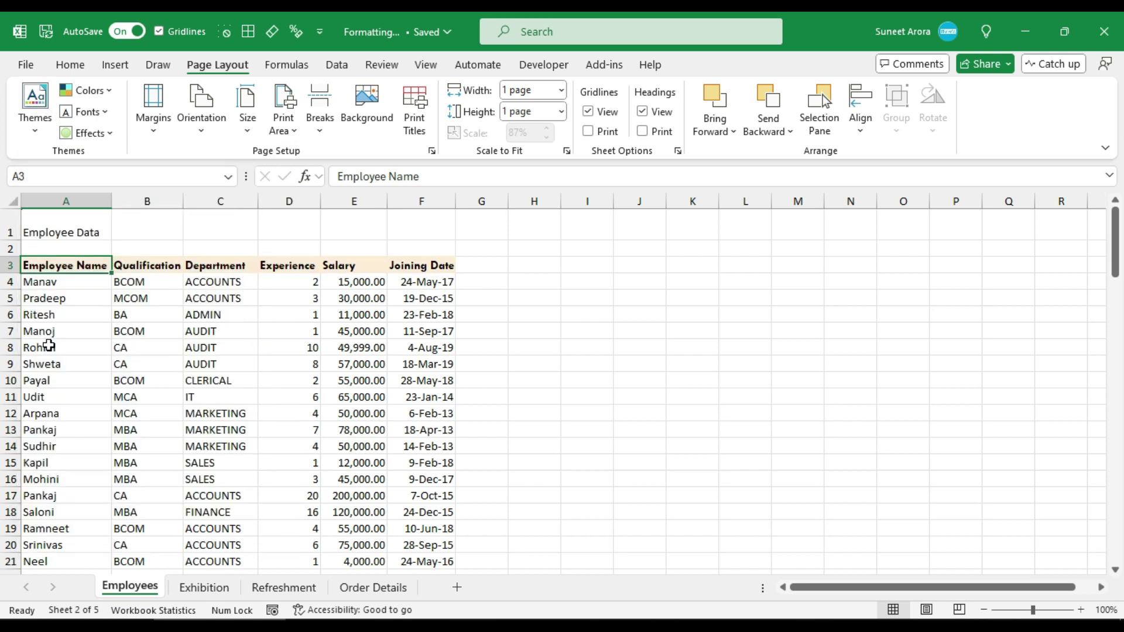
pyautogui.click(38, 131)
pyautogui.click(38, 132)
pyautogui.click(205, 586)
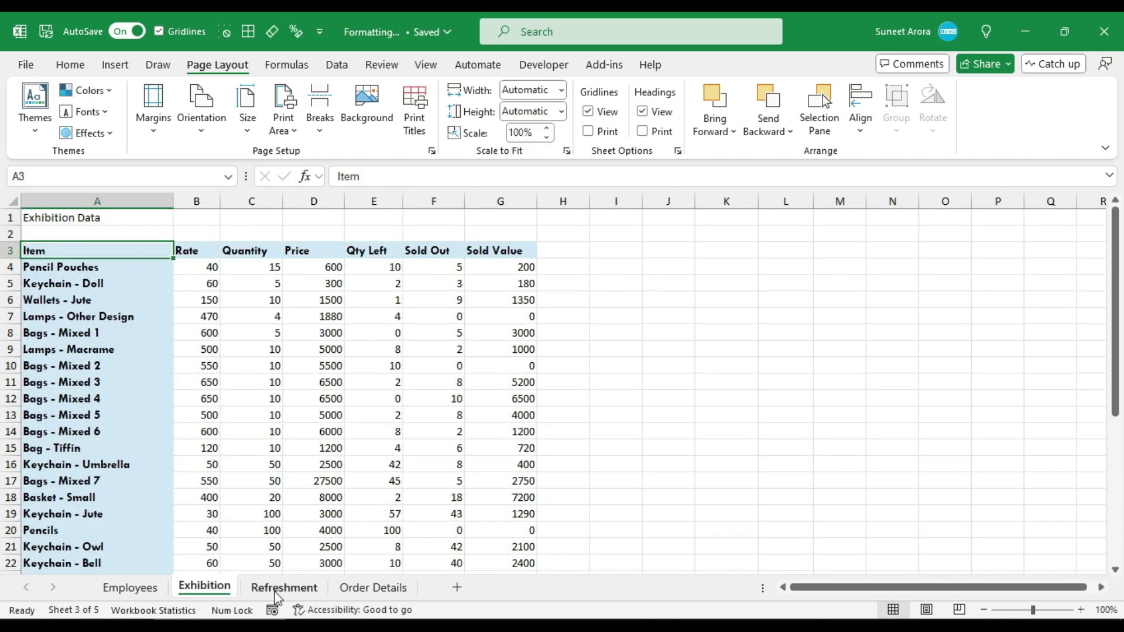
pyautogui.click(320, 590)
pyautogui.click(372, 588)
pyautogui.click(130, 586)
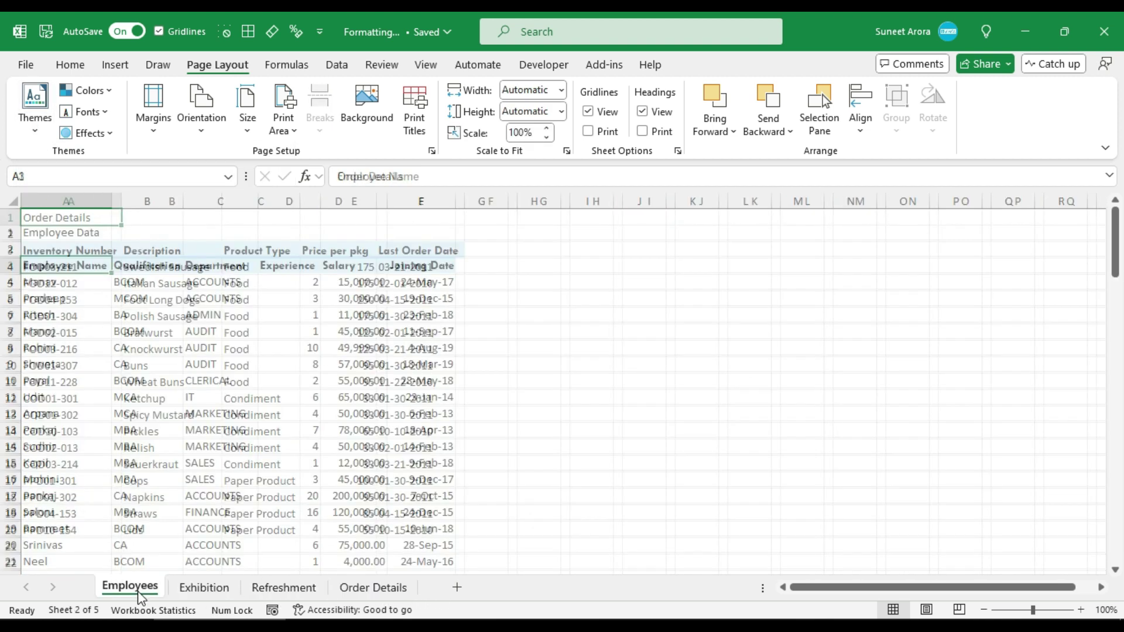
pyautogui.click(50, 136)
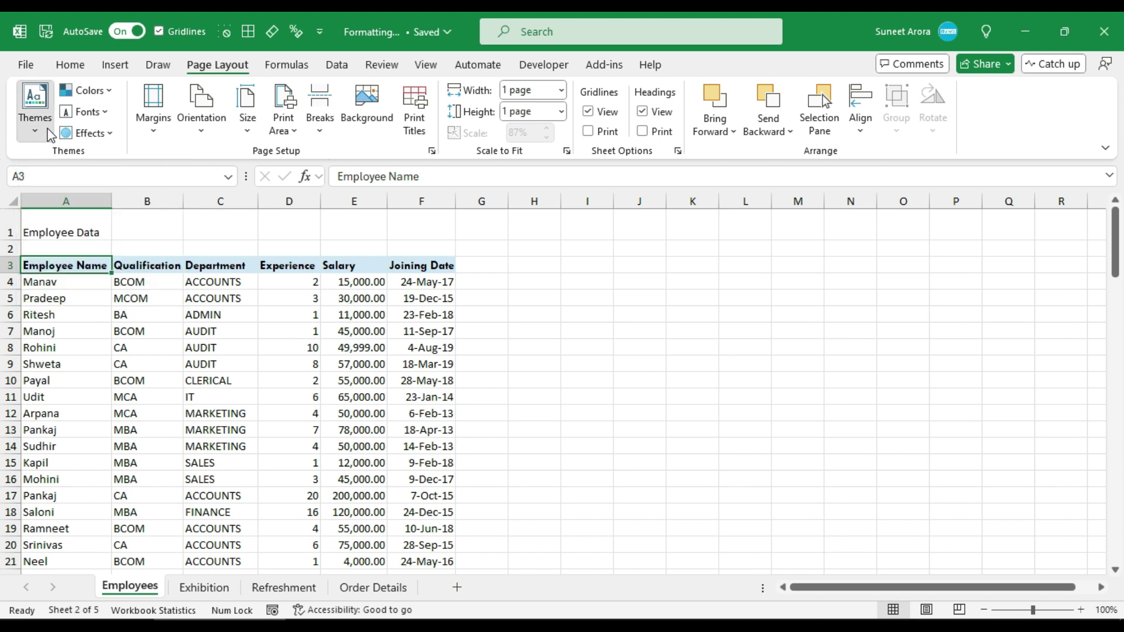
# Restore the Office theme and give row 1 a navy fill with dark teal thin diagonal stripes.
pyautogui.click(40, 285)
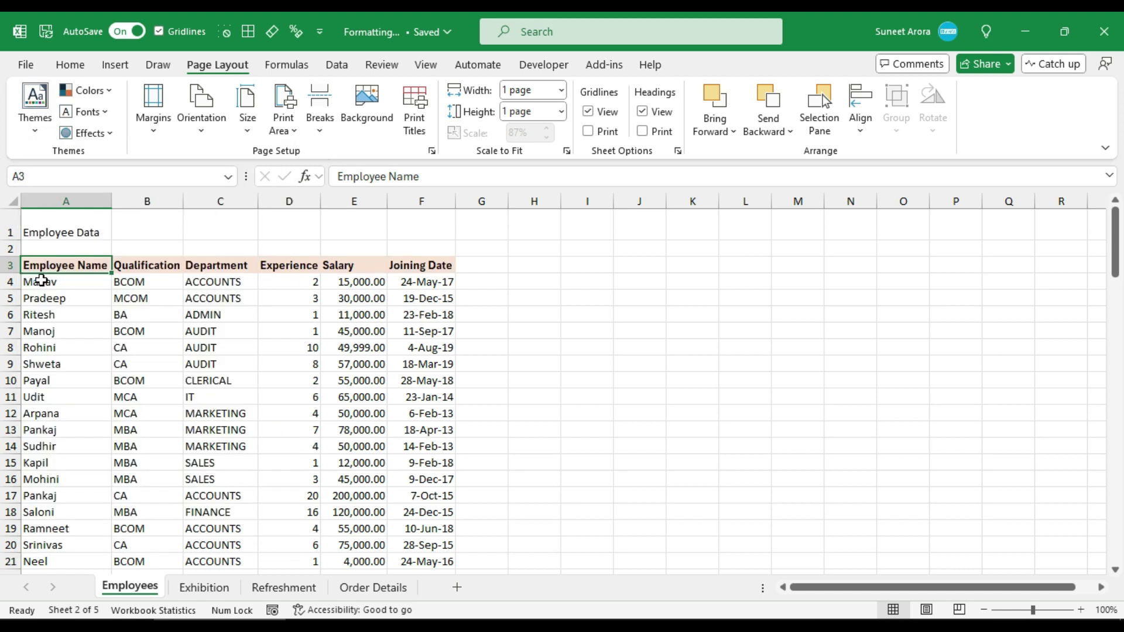
pyautogui.click(10, 232)
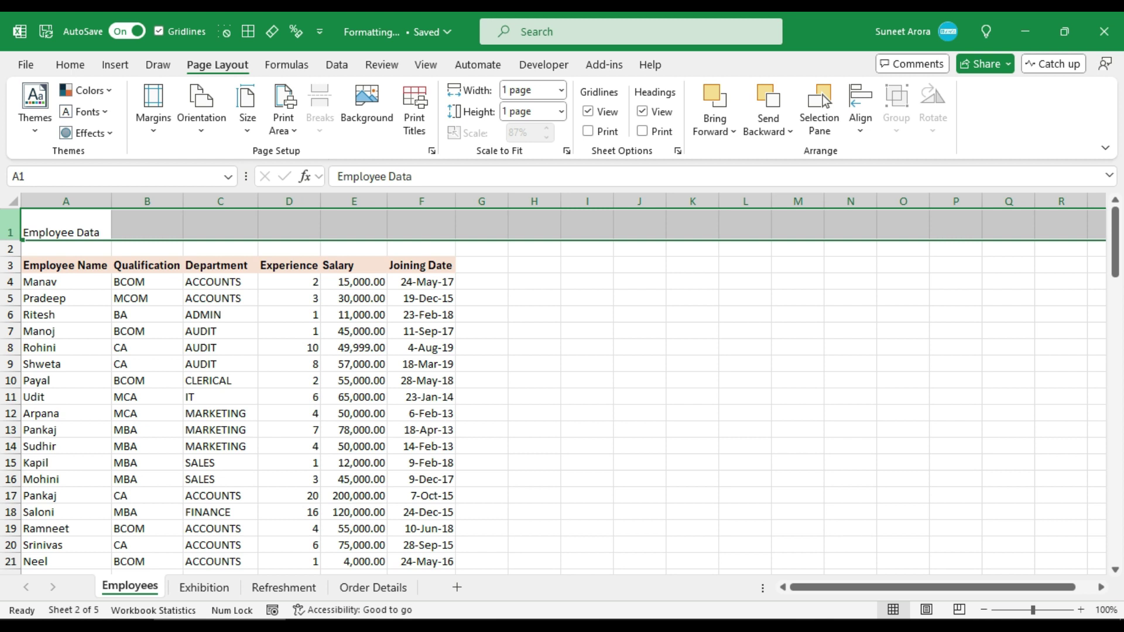
pyautogui.click(69, 66)
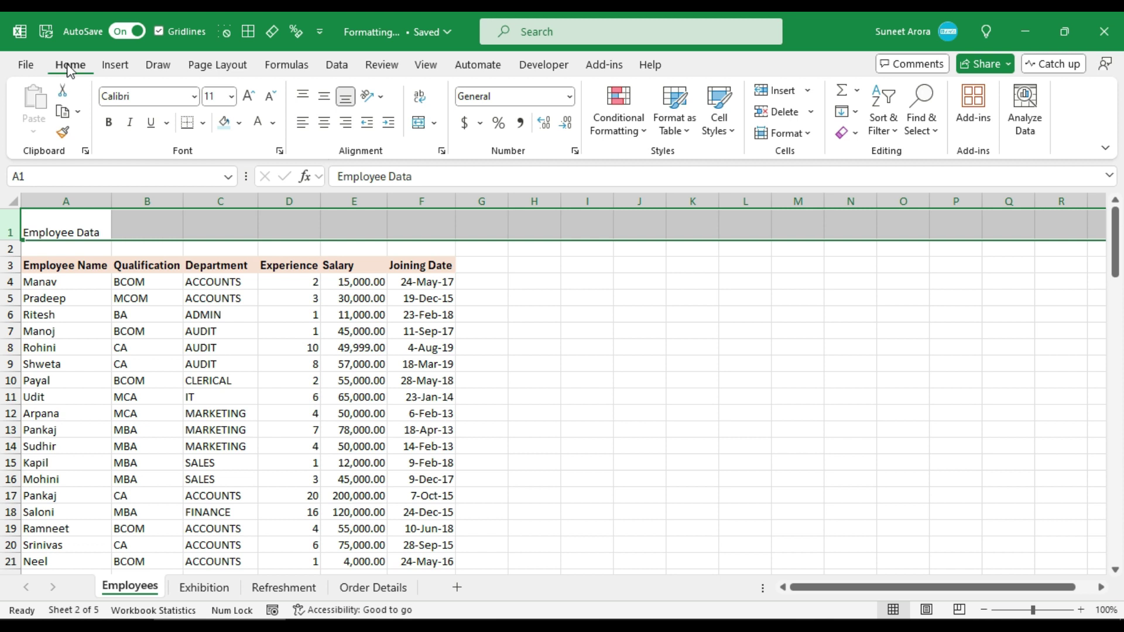
pyautogui.hotkey('ctrl', '1')
pyautogui.click(685, 194)
pyautogui.click(823, 268)
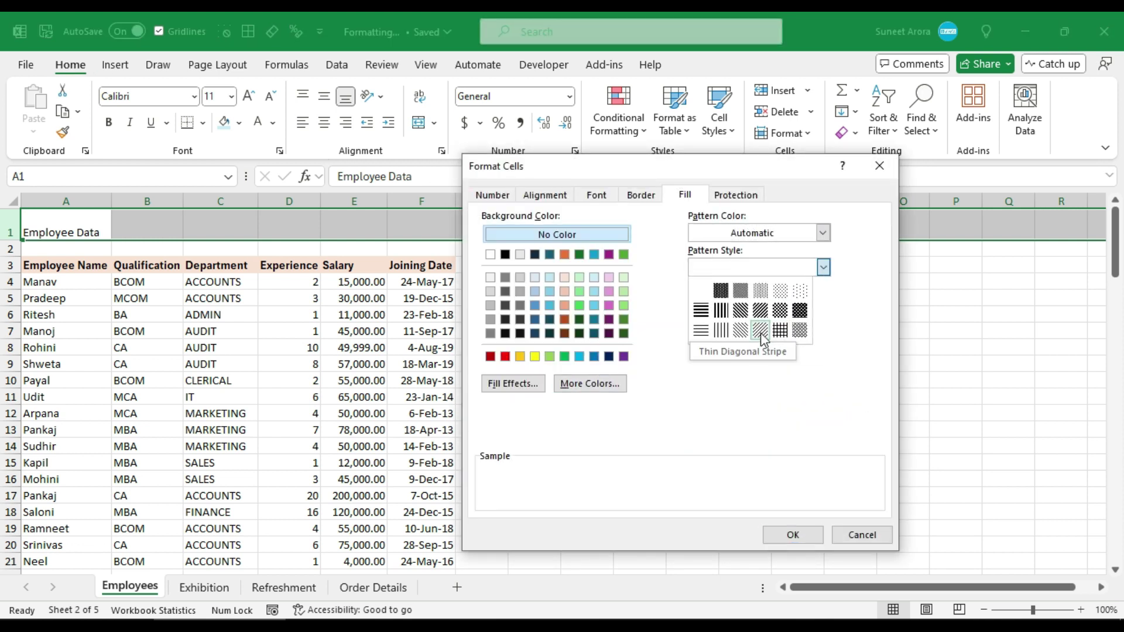
pyautogui.click(760, 332)
pyautogui.click(609, 357)
pyautogui.click(823, 233)
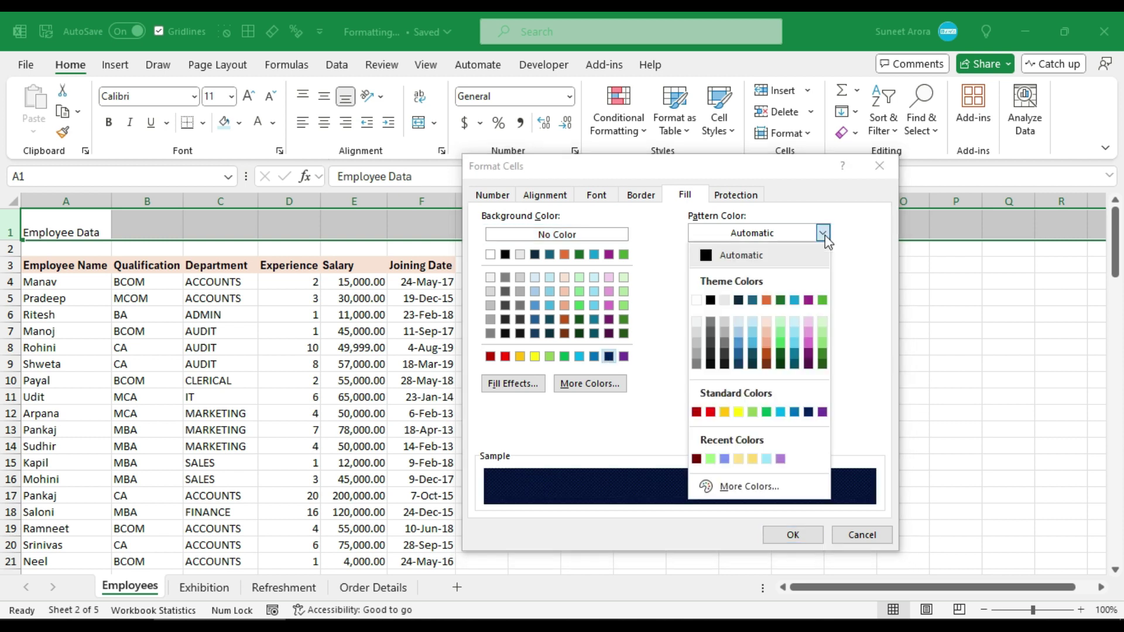
pyautogui.click(794, 323)
pyautogui.click(823, 233)
pyautogui.click(794, 364)
# Make the title 18 pt, white and bold, middle-aligned, left-aligned and indented.
pyautogui.click(593, 195)
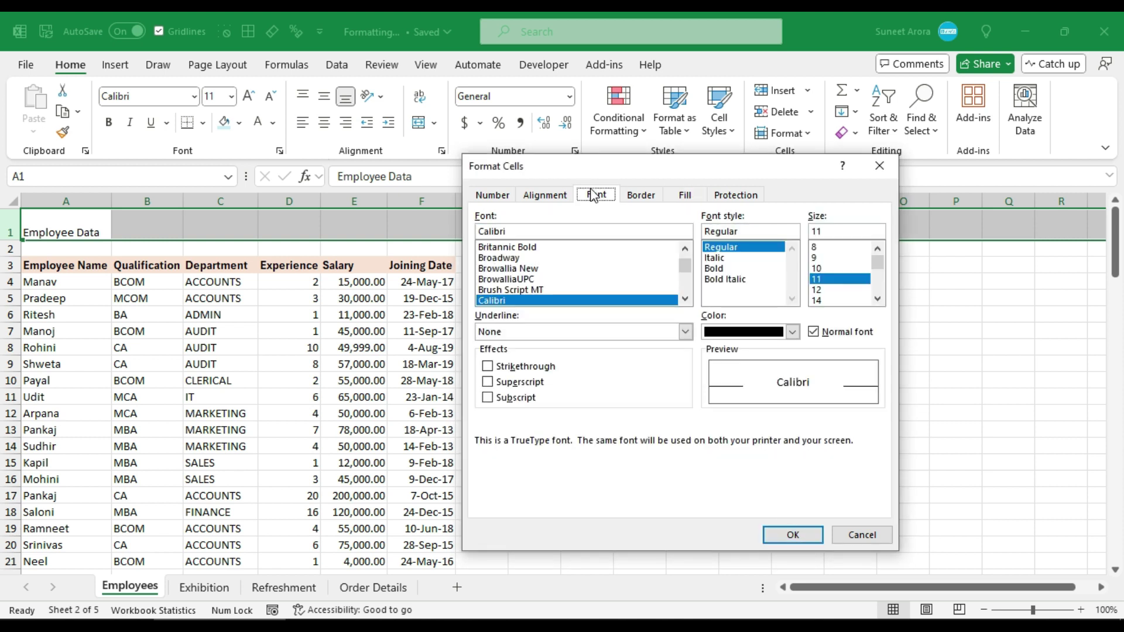
pyautogui.scroll(-1, 837, 275)
pyautogui.click(837, 289)
pyautogui.click(544, 195)
pyautogui.click(793, 534)
pyautogui.click(258, 122)
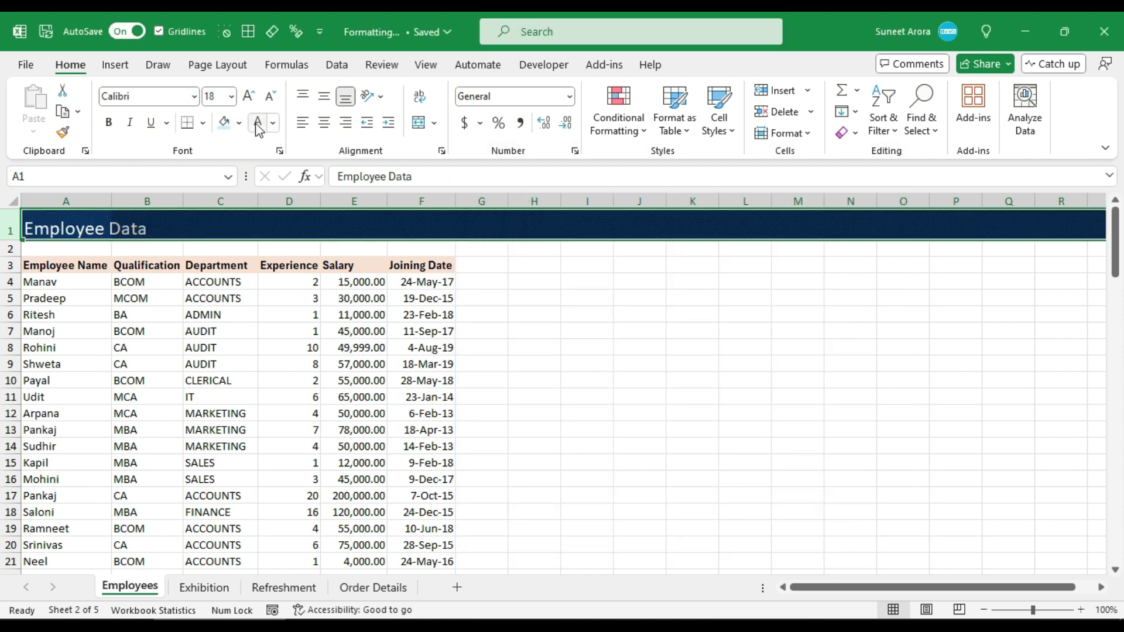
pyautogui.hotkey('ctrl', 'b')
pyautogui.click(323, 96)
pyautogui.click(367, 121)
pyautogui.click(56, 227)
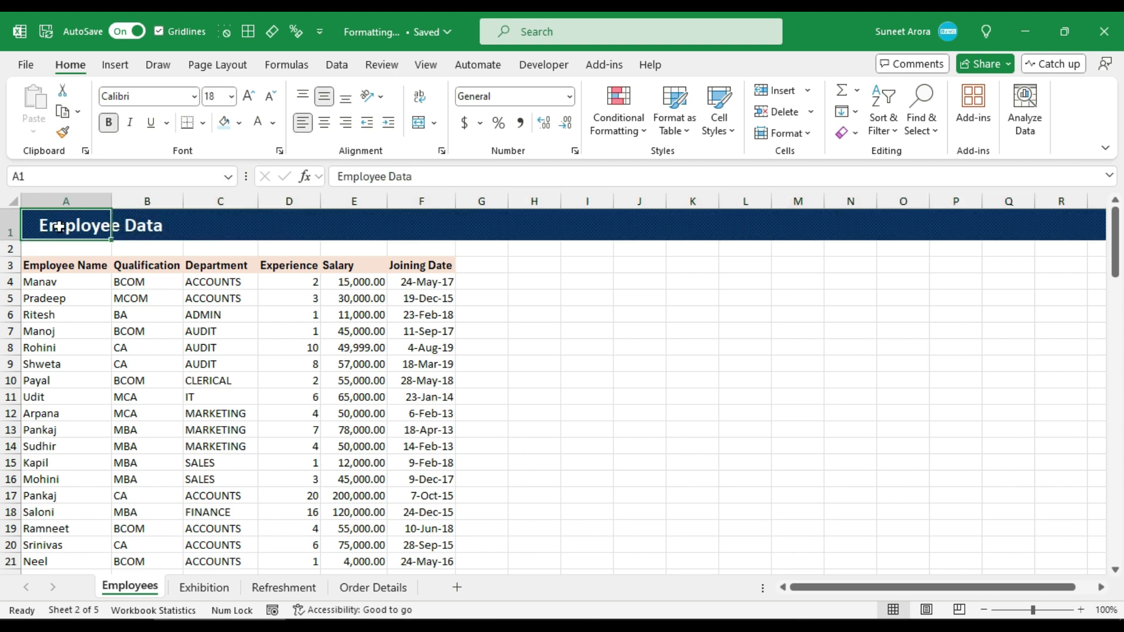
pyautogui.click(204, 587)
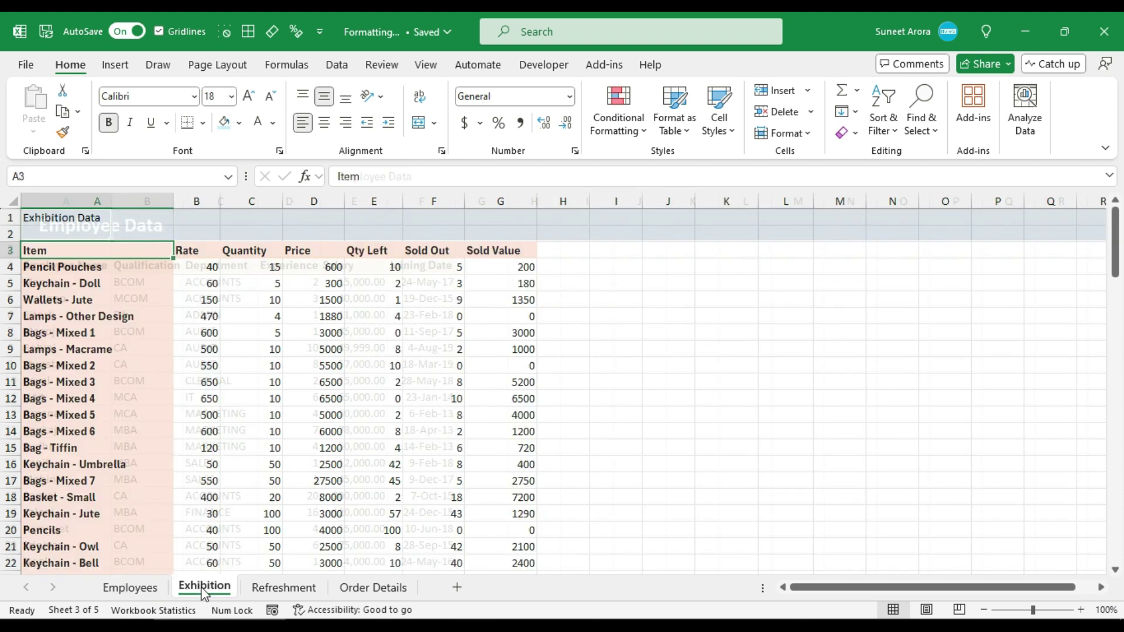
pyautogui.click(280, 588)
pyautogui.click(372, 587)
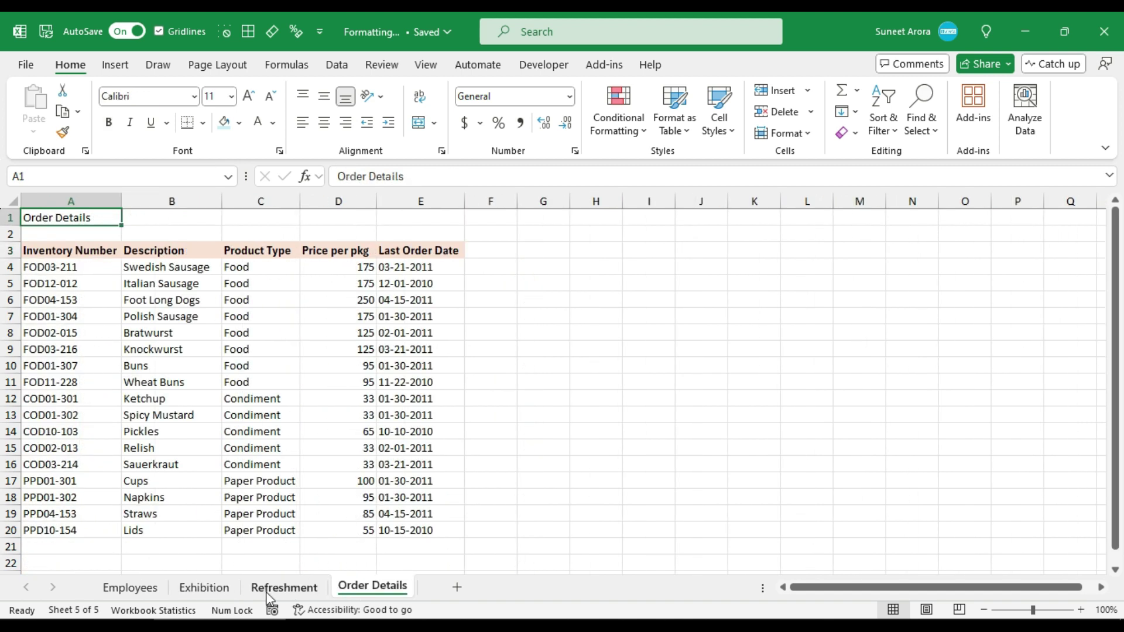
pyautogui.click(160, 590)
pyautogui.click(715, 136)
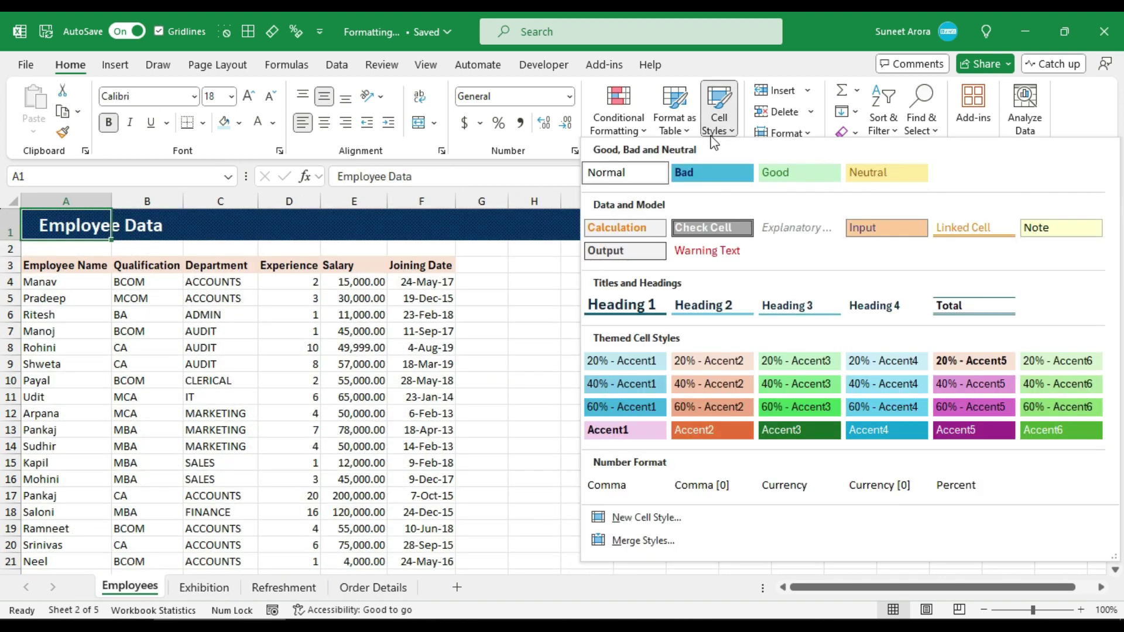
pyautogui.press('Escape')
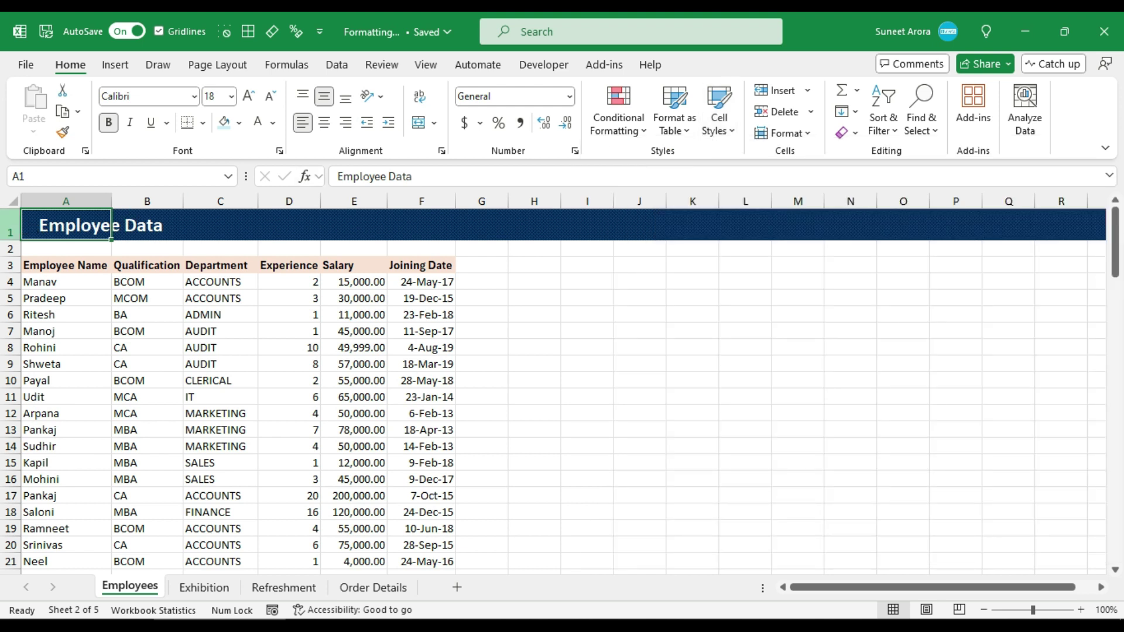
pyautogui.click(11, 226)
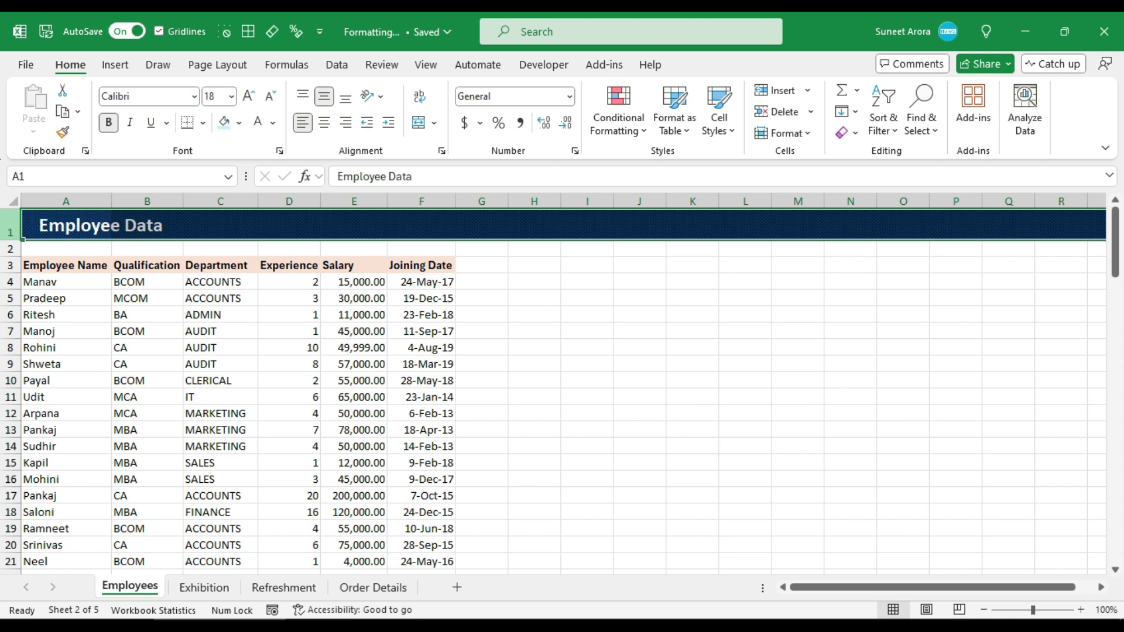
# Create a cell style named 'Top Row' from the title formatting, with all Style Includes options kept.
pyautogui.click(716, 134)
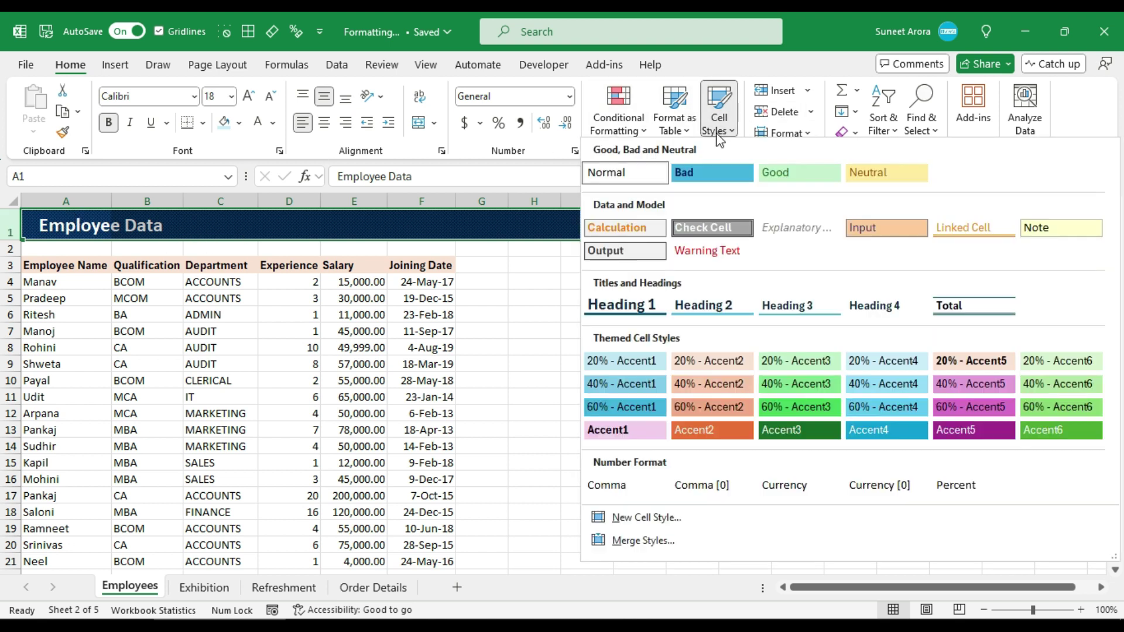
pyautogui.click(624, 526)
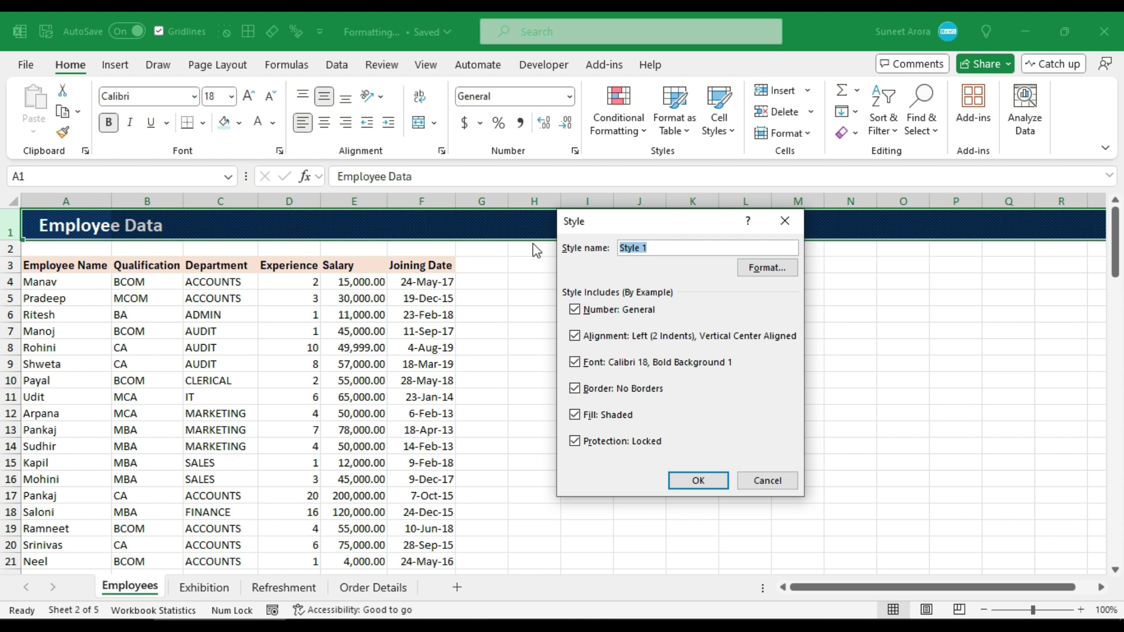
pyautogui.write('Top Row')
pyautogui.click(574, 389)
pyautogui.click(574, 389)
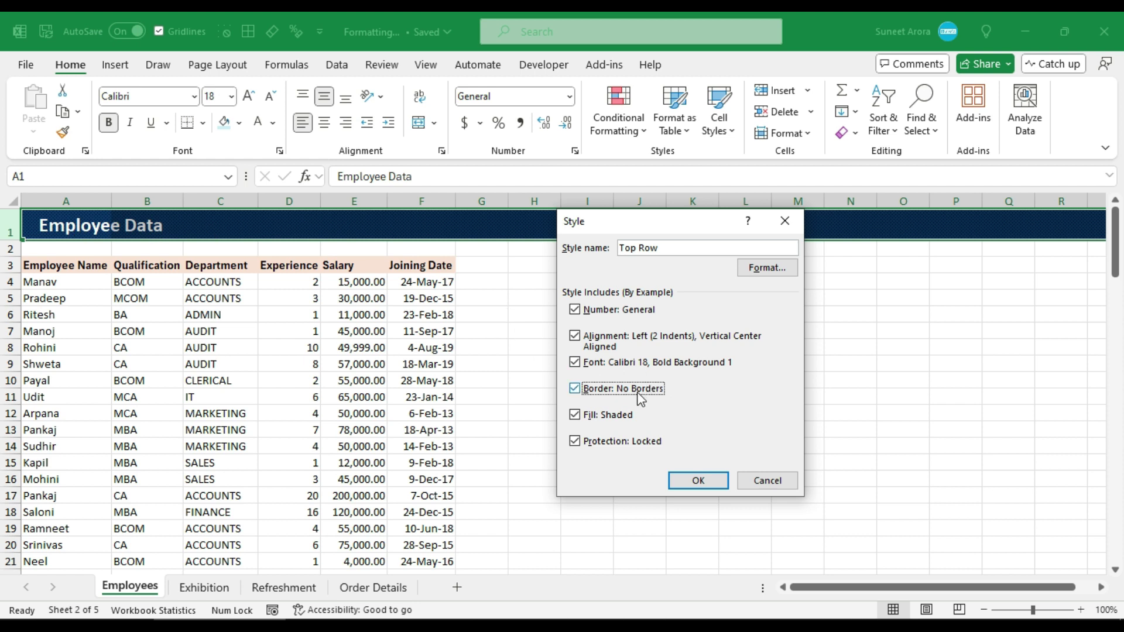
pyautogui.click(575, 390)
pyautogui.moveTo(670, 246); pyautogui.dragTo(562, 237)
pyautogui.click(593, 390)
pyautogui.hotkey('alt', 's')
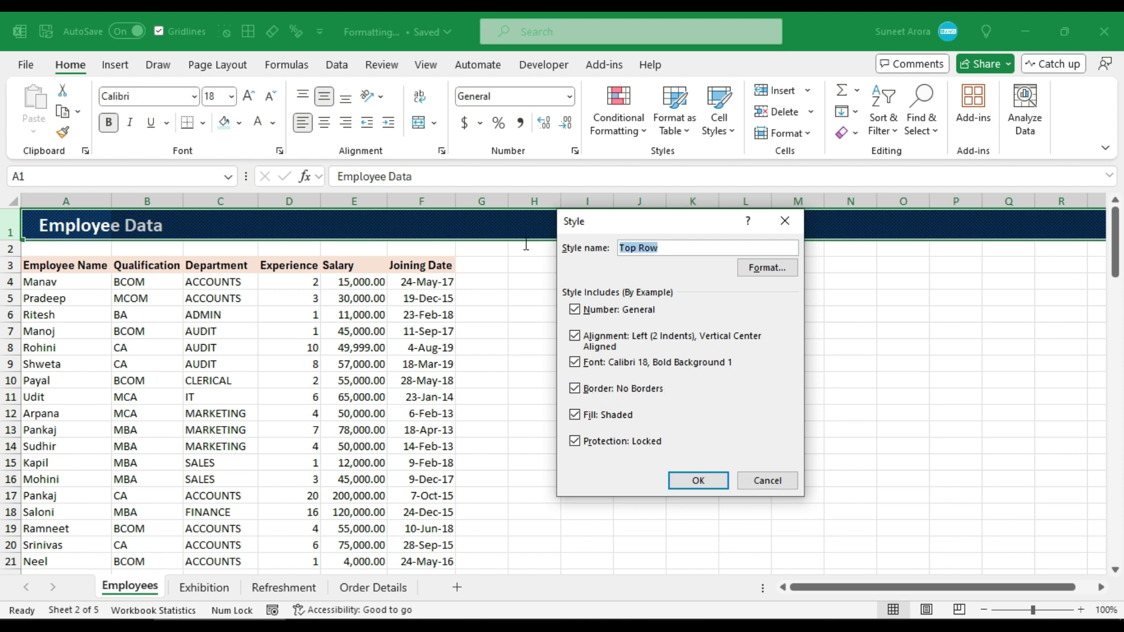
pyautogui.click(715, 480)
# Apply the Top Row cell style to the Exhibition Data title row.
pyautogui.click(46, 220)
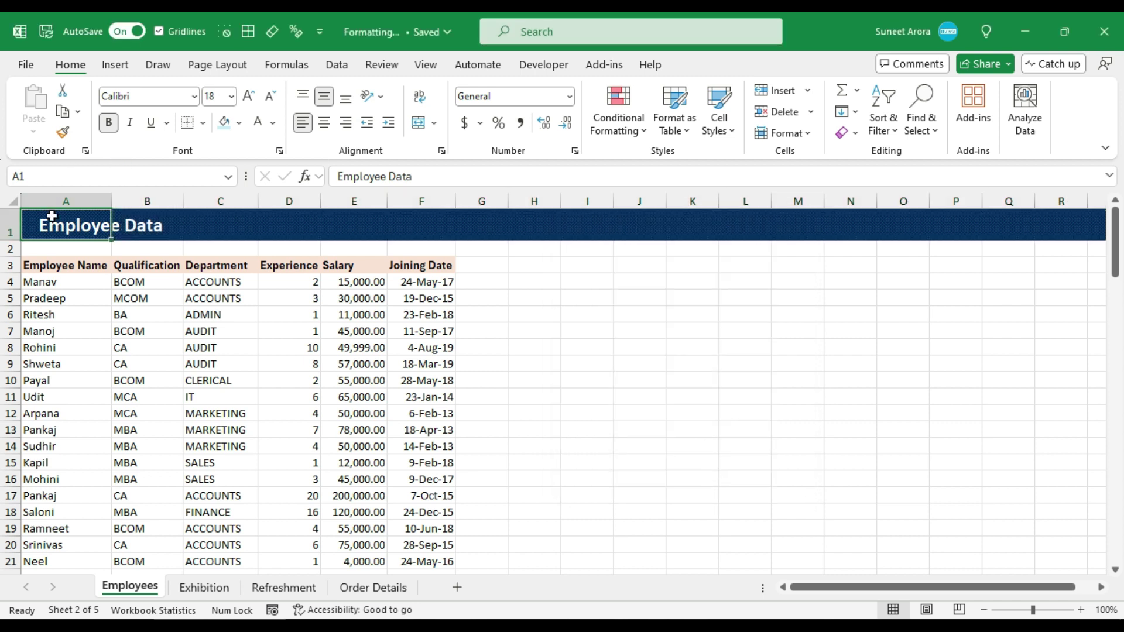
pyautogui.click(716, 131)
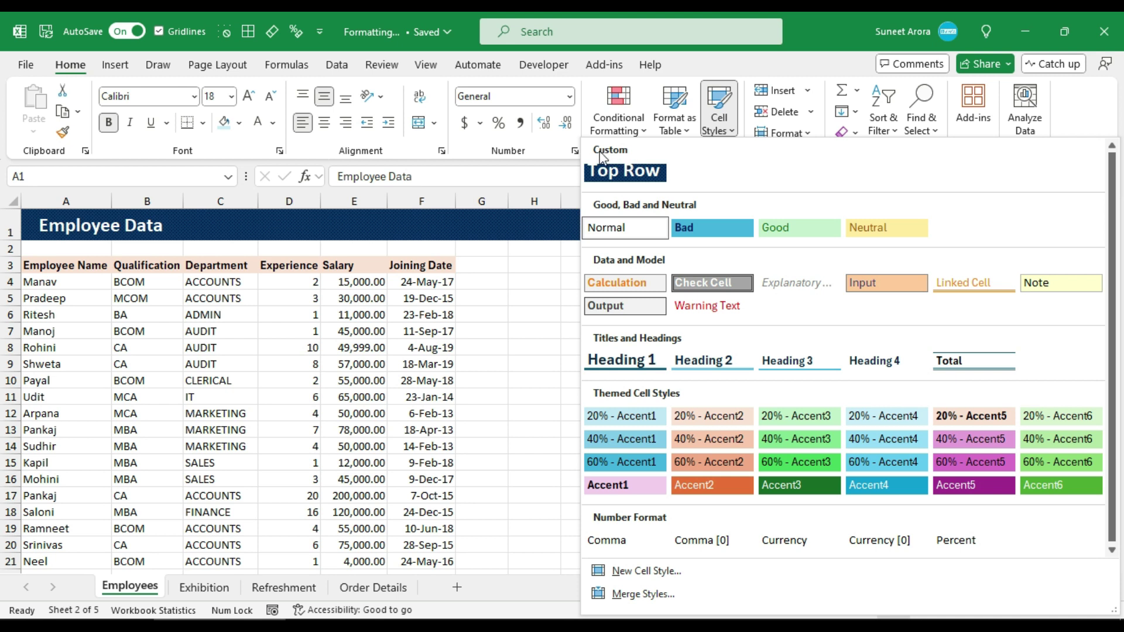
pyautogui.press('Escape')
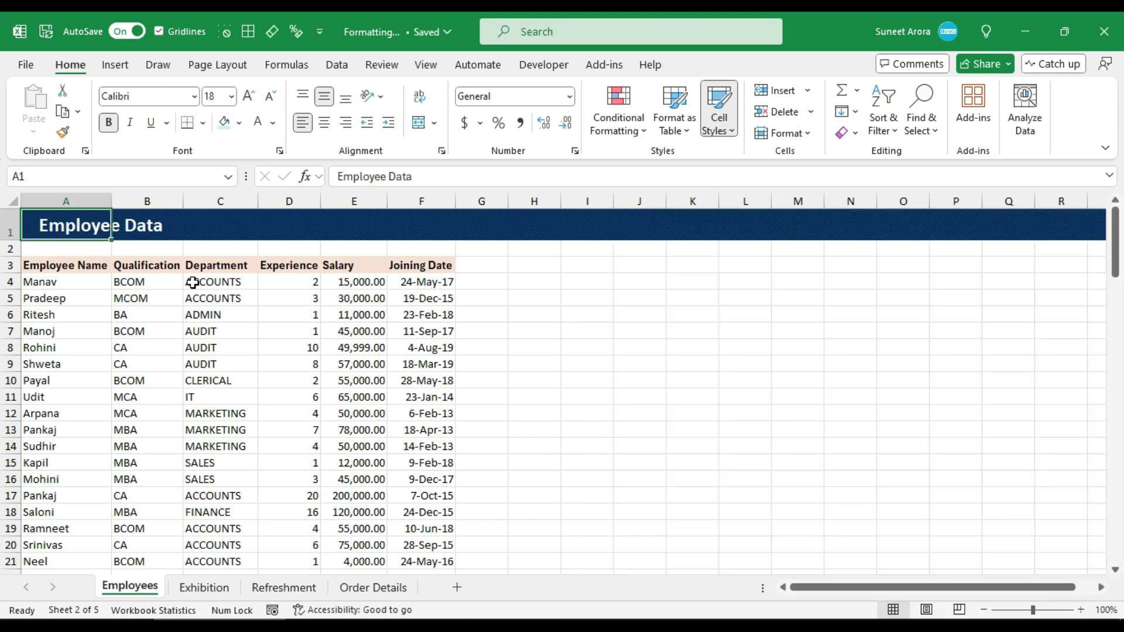
pyautogui.click(213, 597)
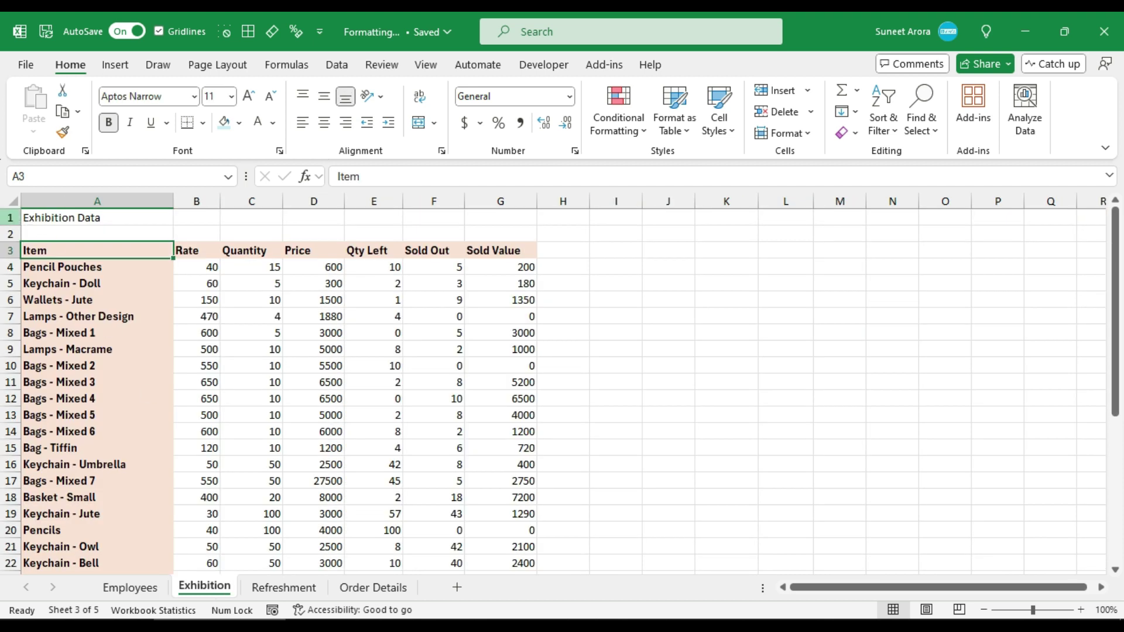
pyautogui.click(16, 221)
pyautogui.click(719, 114)
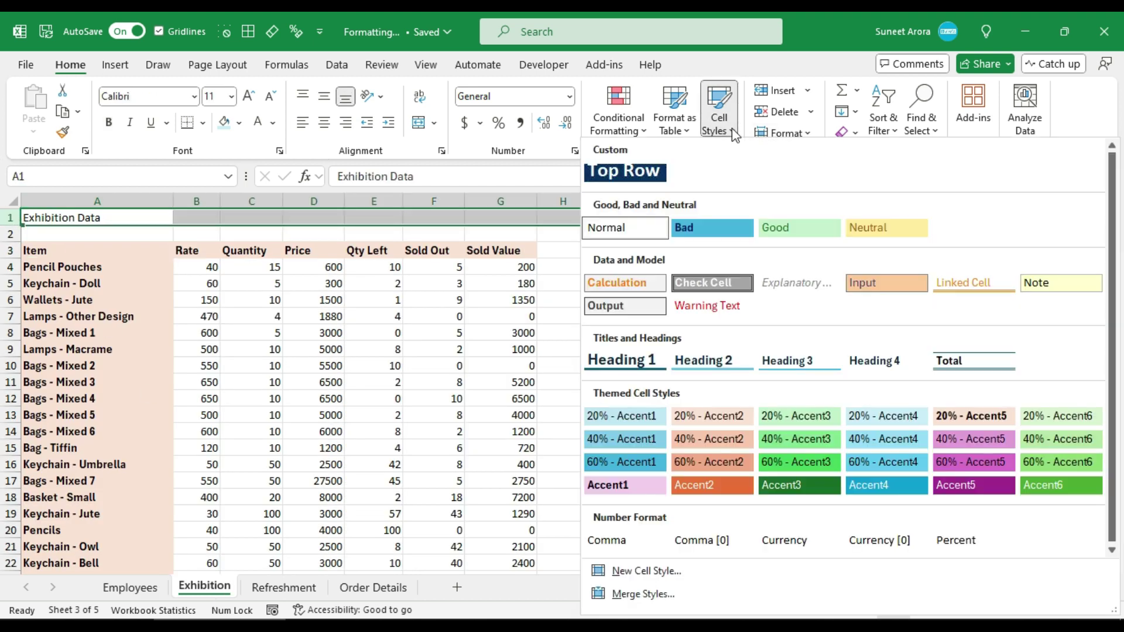
pyautogui.click(625, 172)
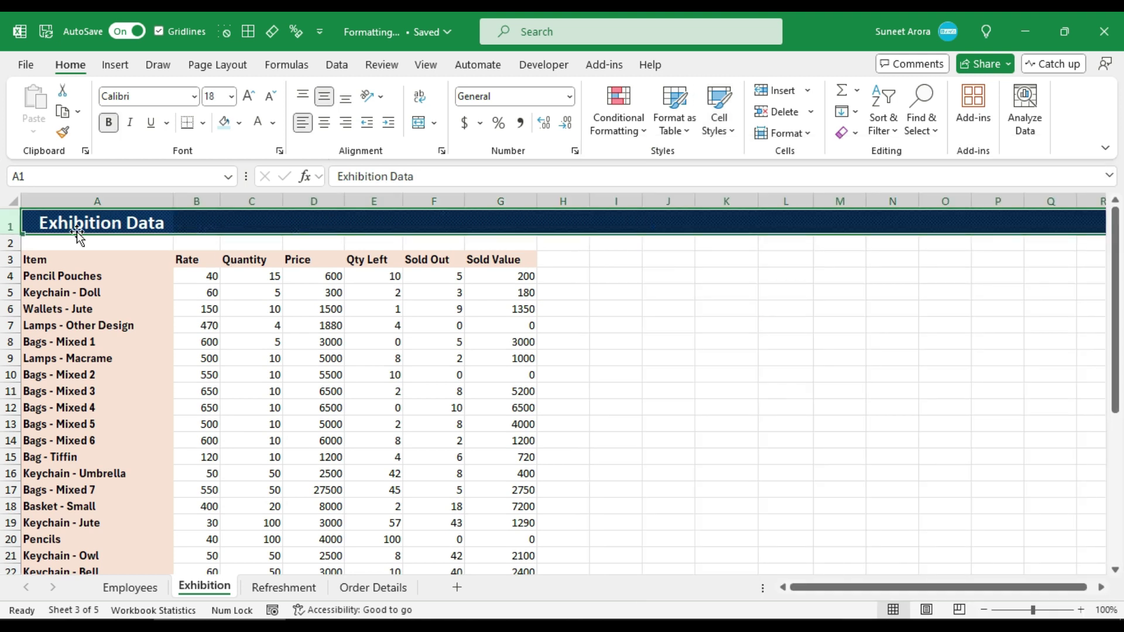
# Repeat the Top Row style with F4 on the Refreshment and Order Details title rows.
pyautogui.hotkey('ctrl', 'pagedown')
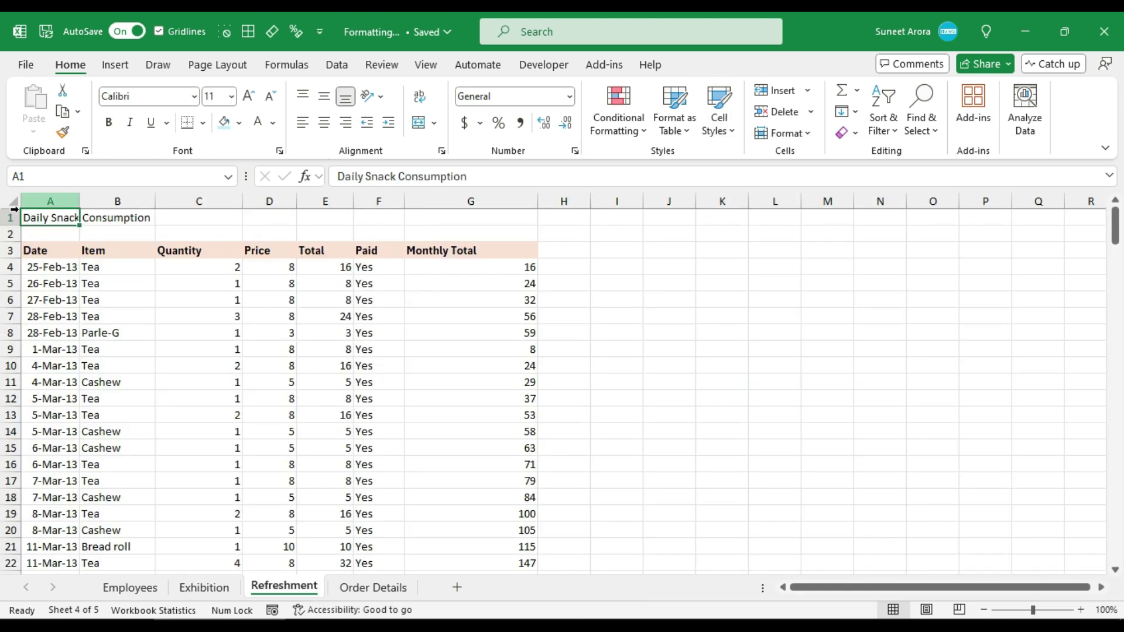
pyautogui.click(14, 211)
pyautogui.press('F4')
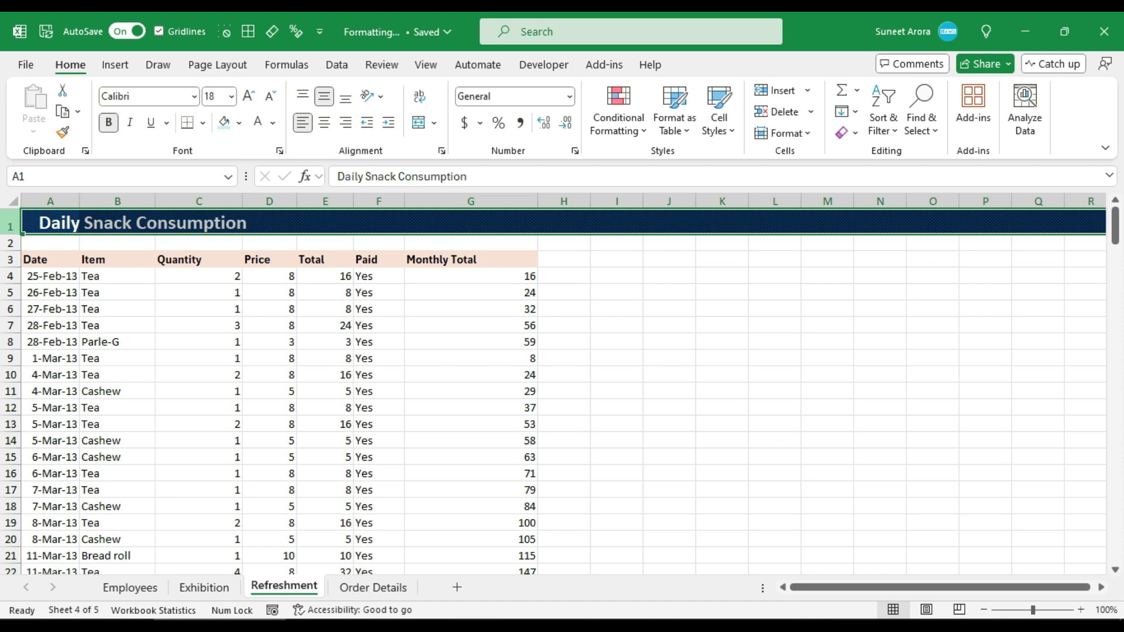
pyautogui.click(373, 587)
pyautogui.click(11, 217)
pyautogui.press('F4')
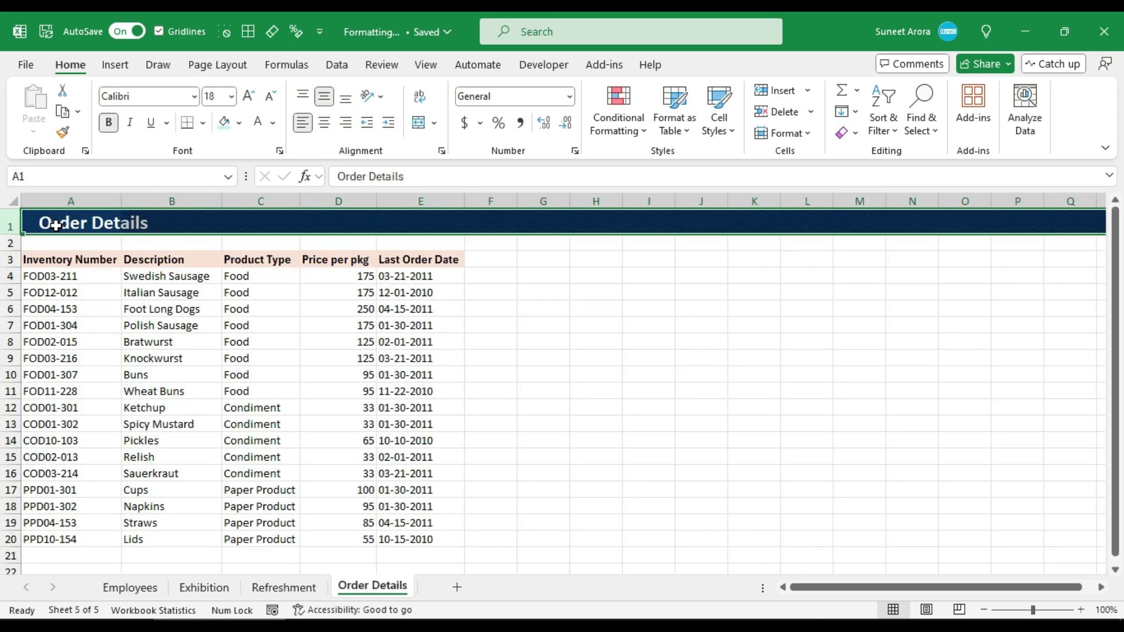
# Review the restyled titles on Refreshment and Exhibition, then return to the Employees sheet.
pyautogui.click(56, 225)
pyautogui.click(311, 588)
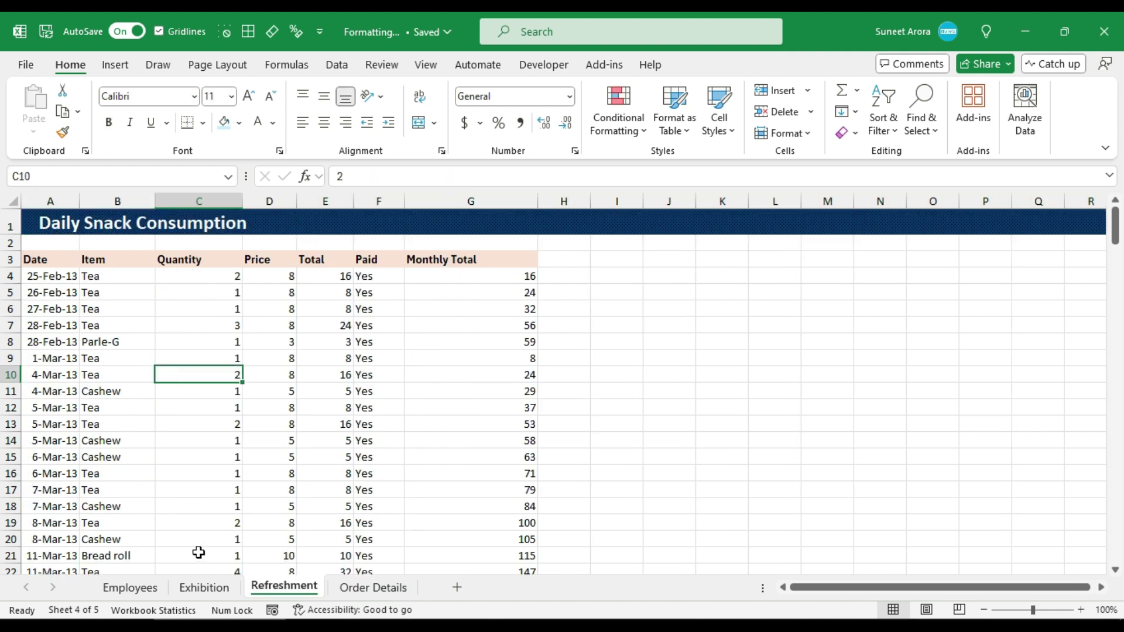
pyautogui.click(195, 587)
pyautogui.click(147, 584)
pyautogui.click(154, 398)
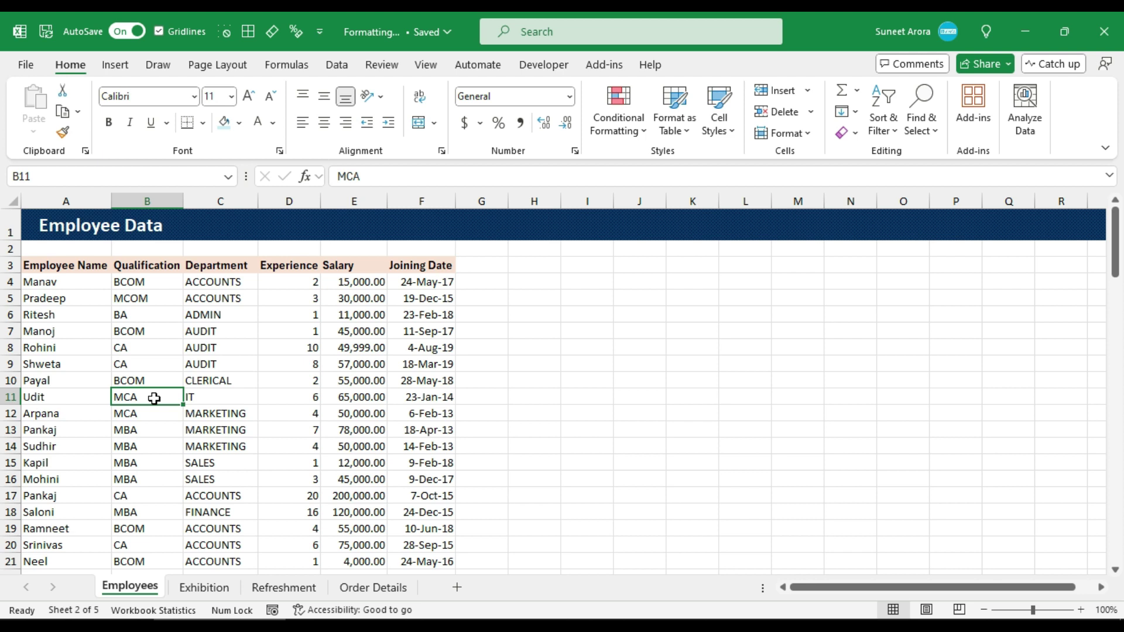
# Modify the Top Row style's fill so both background and pattern colour are red.
pyautogui.click(731, 131)
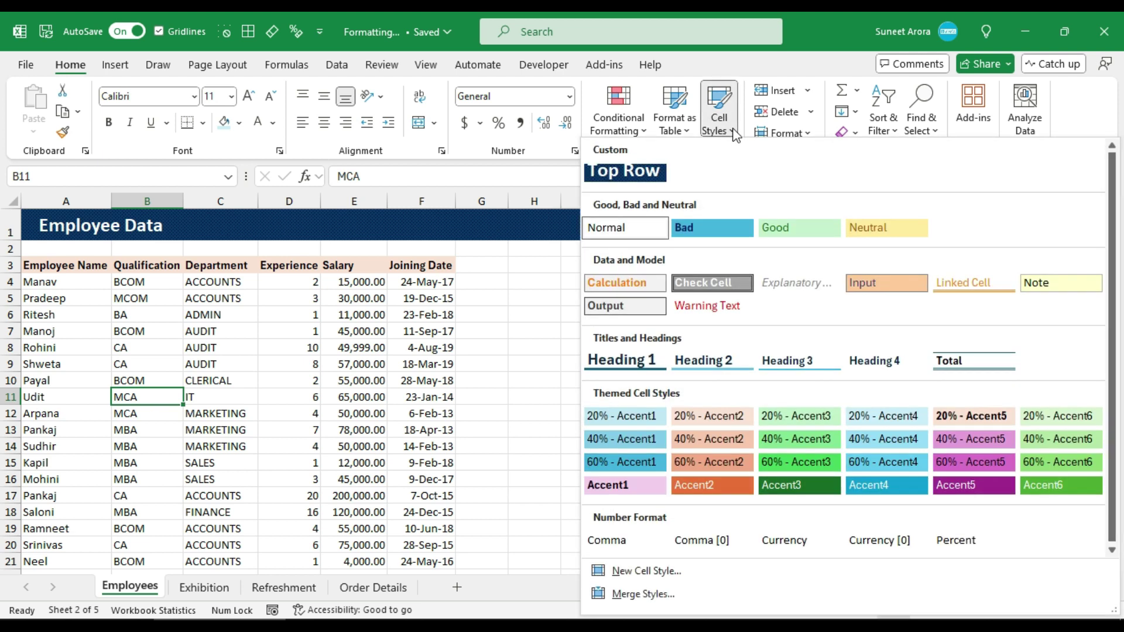
pyautogui.rightClick(613, 178)
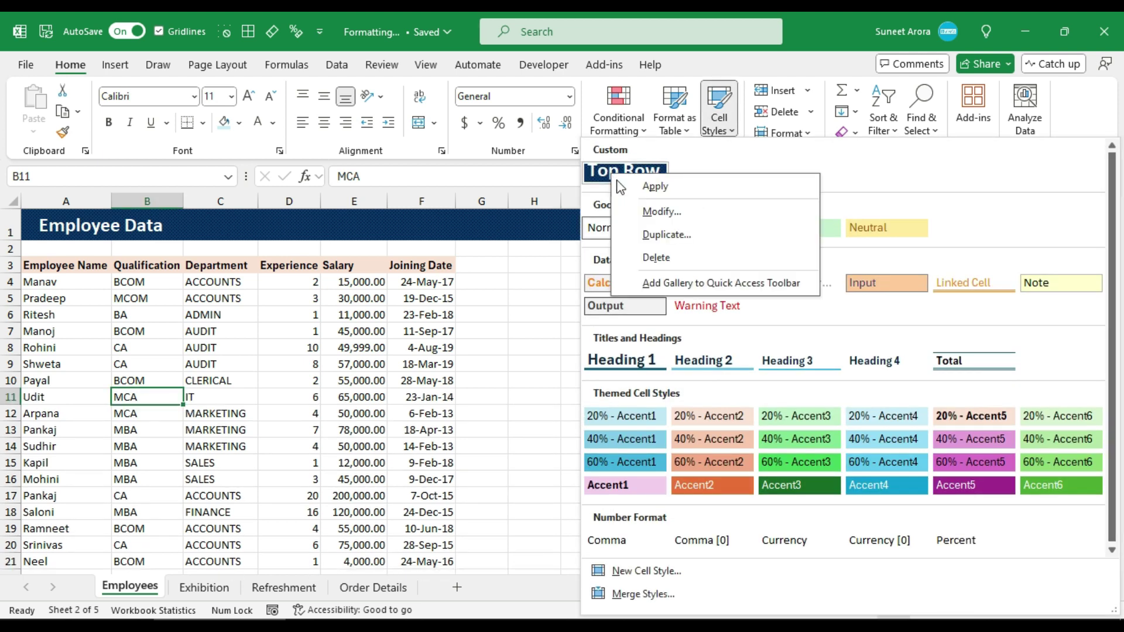
pyautogui.click(659, 214)
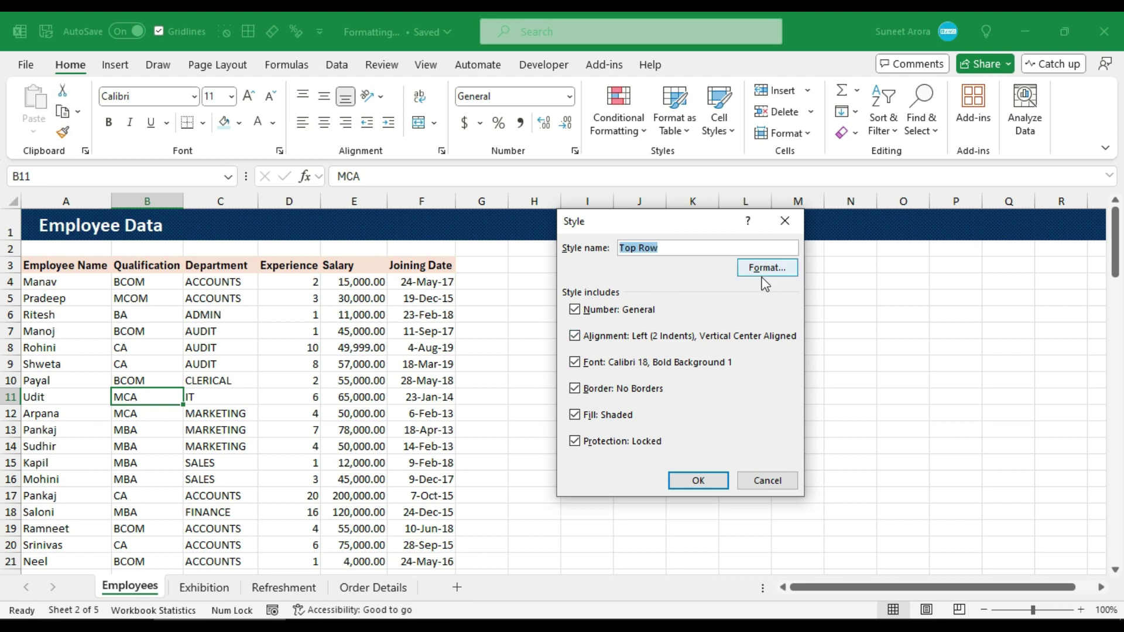
pyautogui.click(766, 268)
pyautogui.click(685, 195)
pyautogui.click(490, 355)
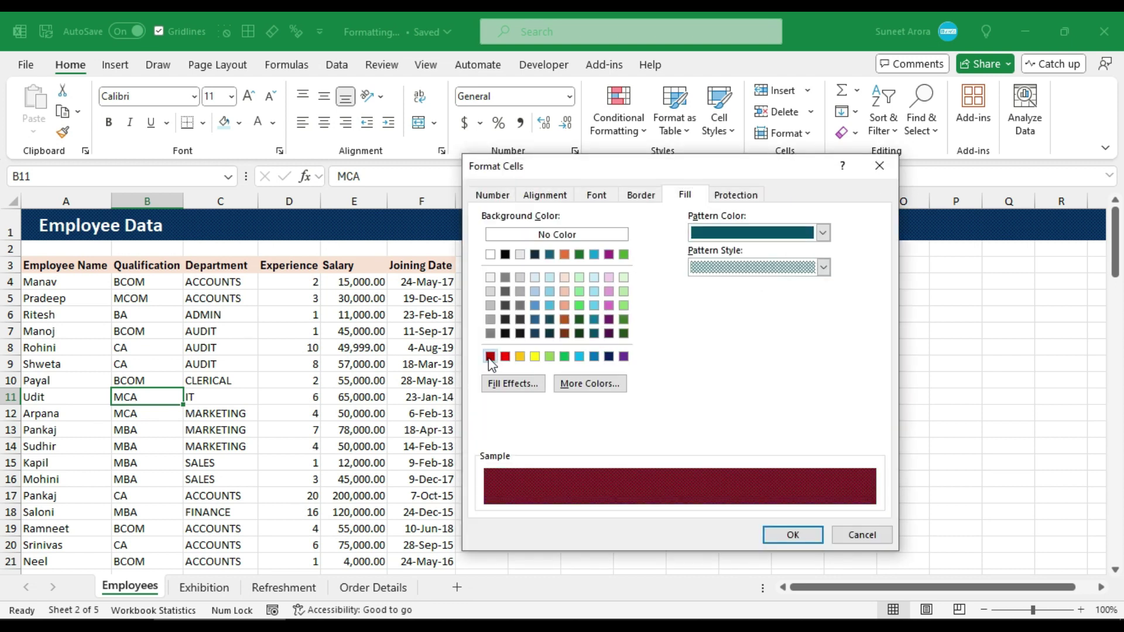
pyautogui.click(505, 356)
pyautogui.click(822, 233)
pyautogui.click(708, 410)
pyautogui.click(822, 232)
pyautogui.click(694, 410)
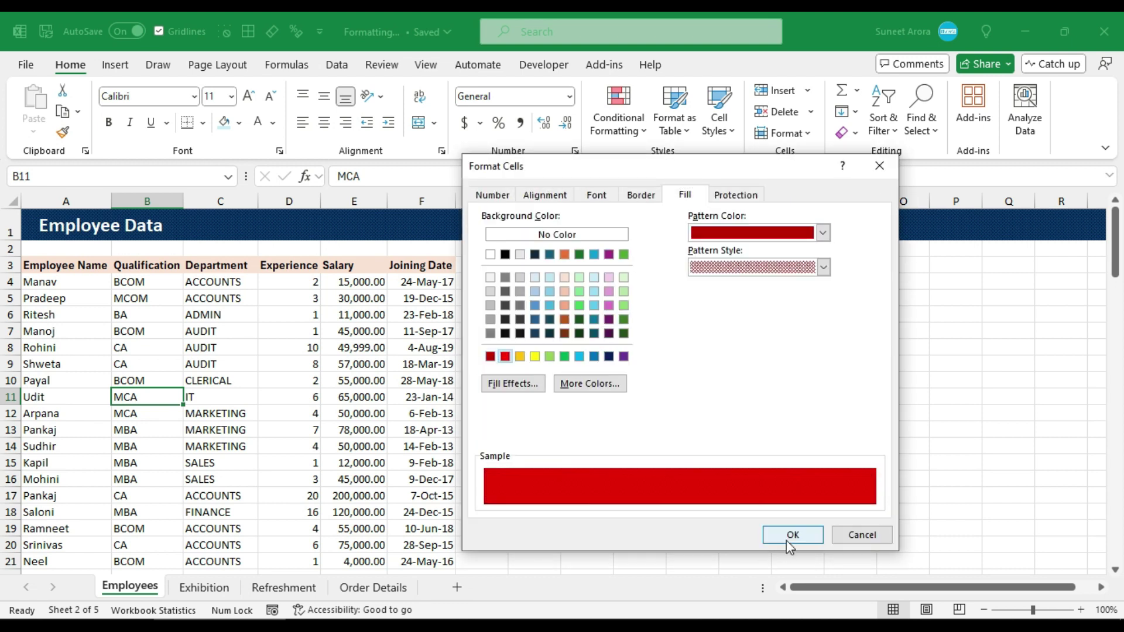
pyautogui.click(792, 534)
pyautogui.click(704, 479)
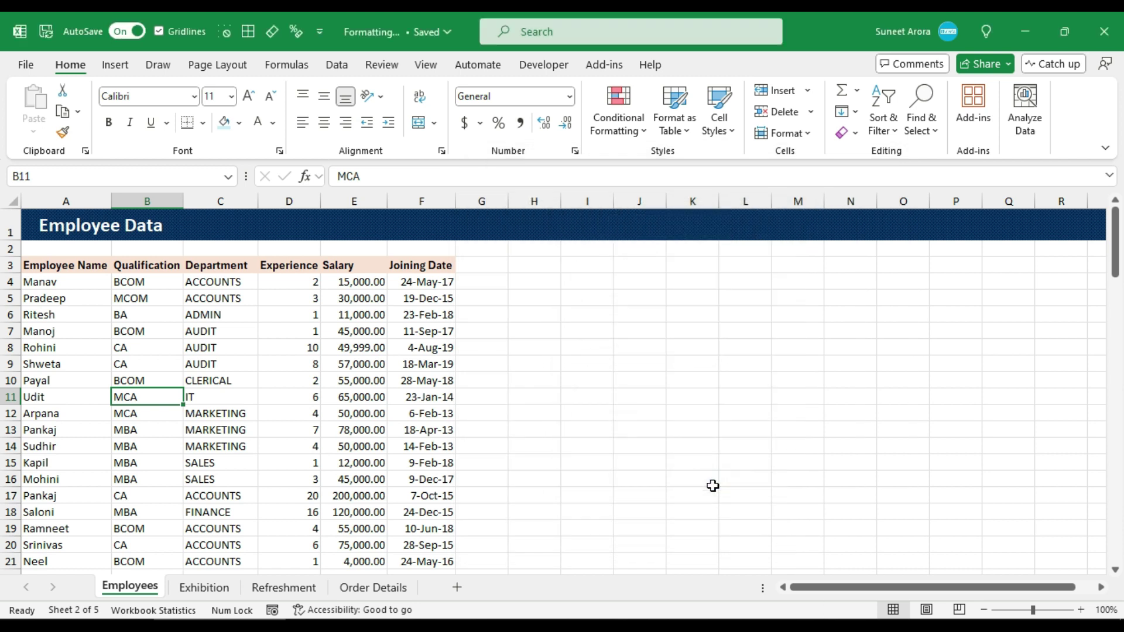
pyautogui.click(101, 226)
pyautogui.click(227, 226)
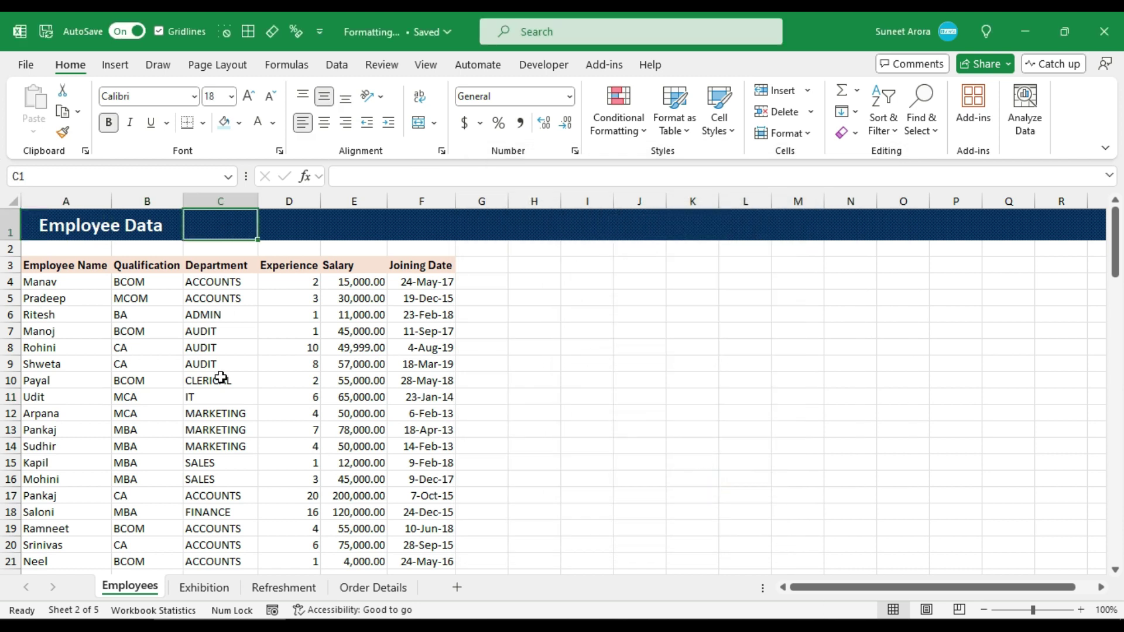
pyautogui.click(218, 588)
pyautogui.click(296, 592)
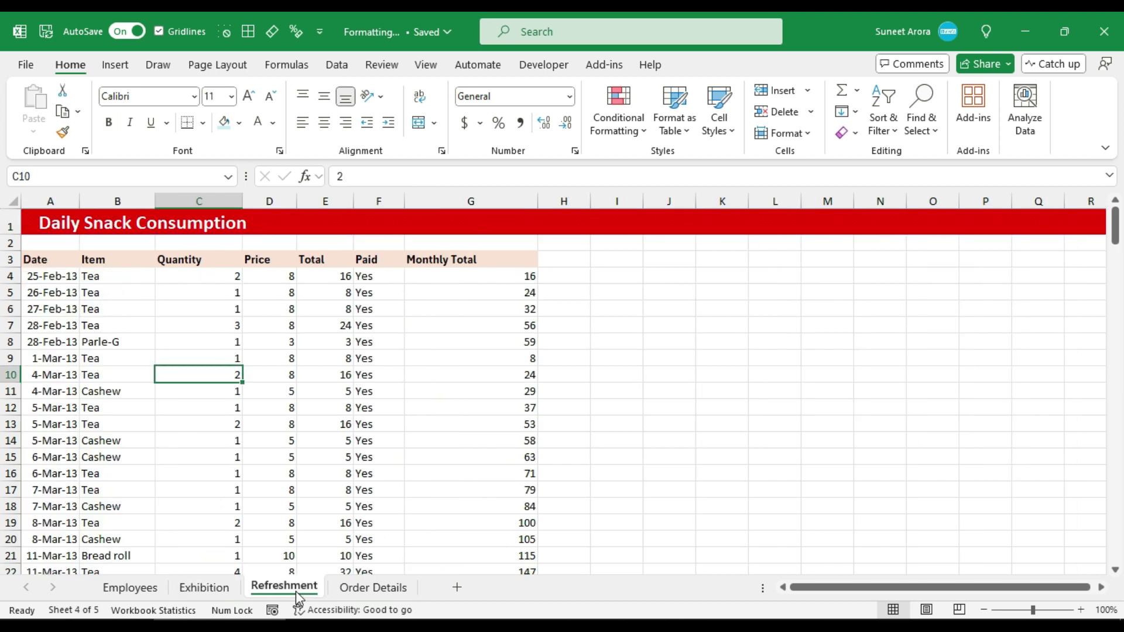
pyautogui.click(373, 588)
pyautogui.click(130, 587)
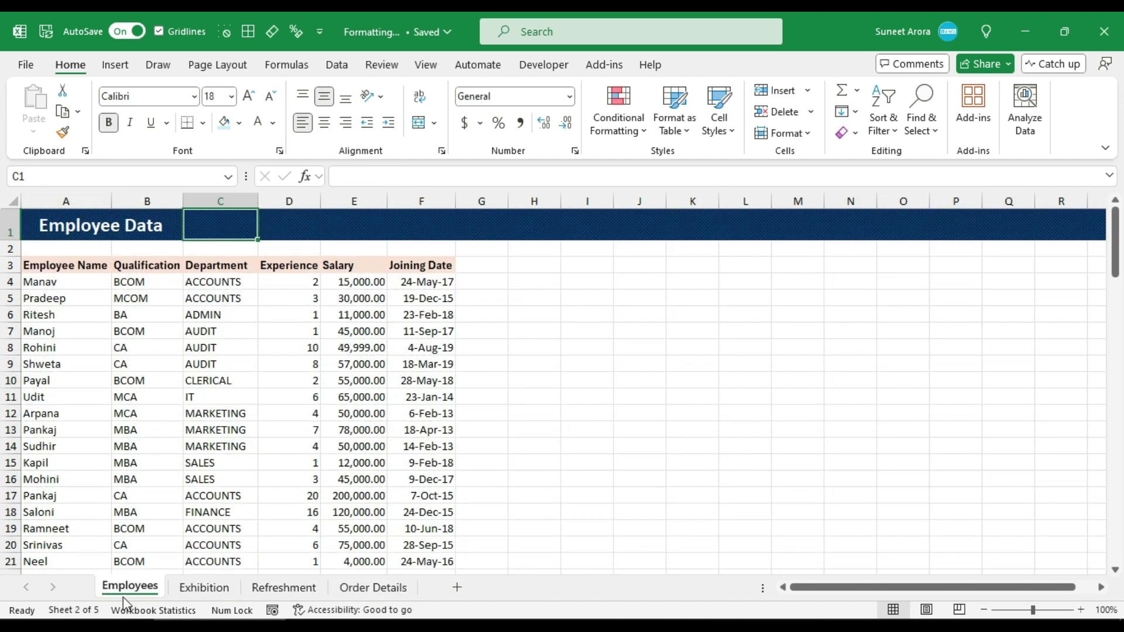
pyautogui.click(136, 333)
pyautogui.click(101, 225)
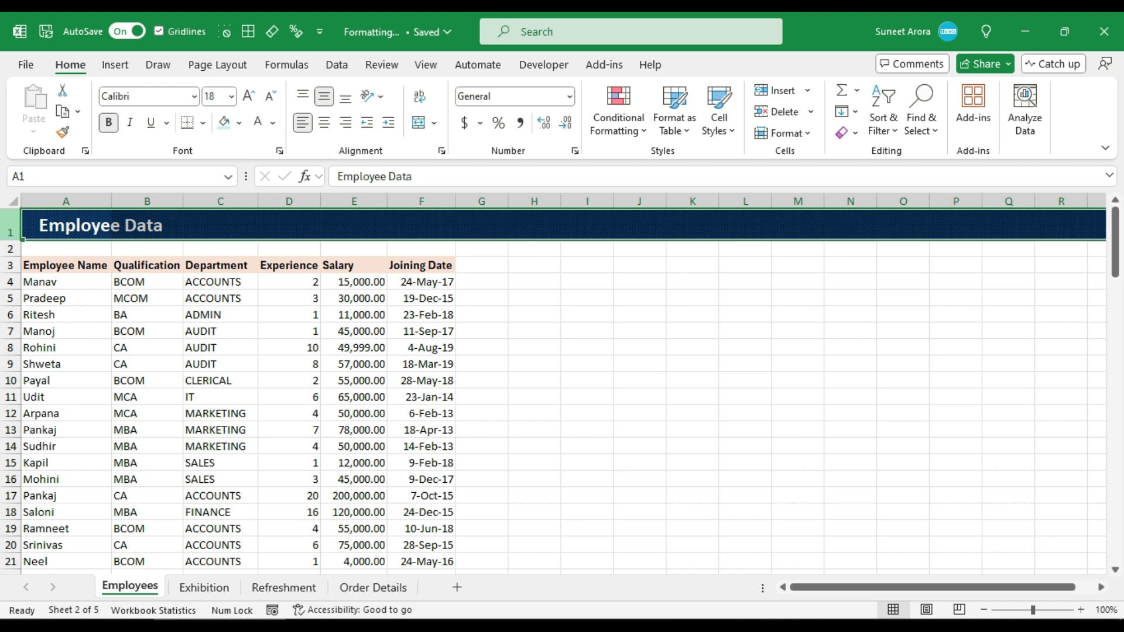
# Reapply the Top Row style to the Employee Data title so it turns red.
pyautogui.click(711, 129)
pyautogui.click(646, 176)
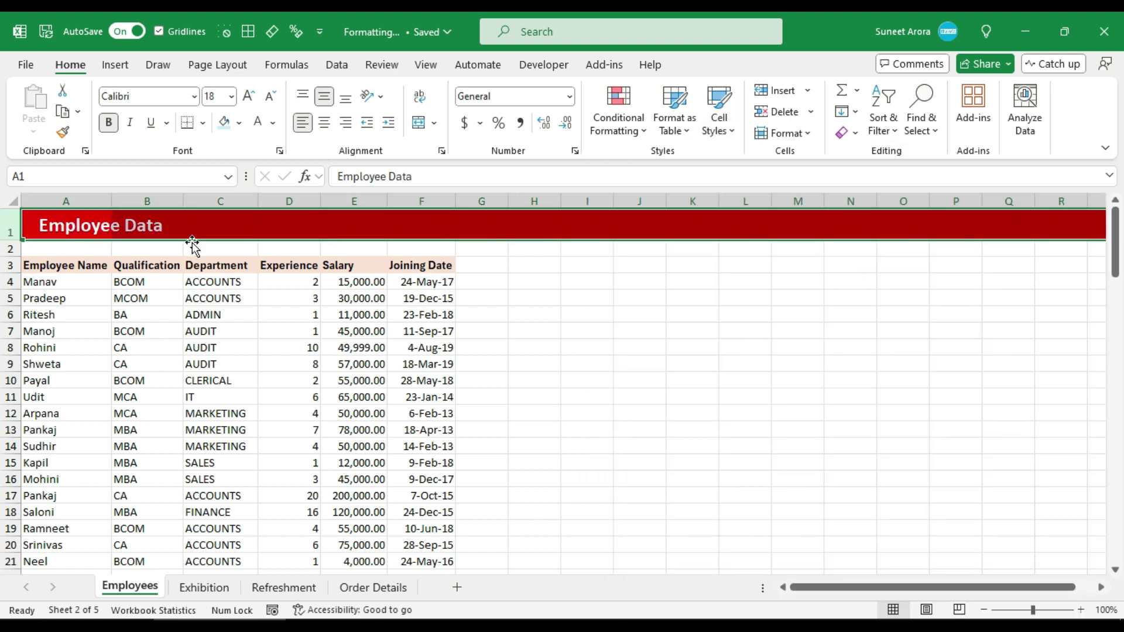
pyautogui.click(170, 230)
pyautogui.click(381, 413)
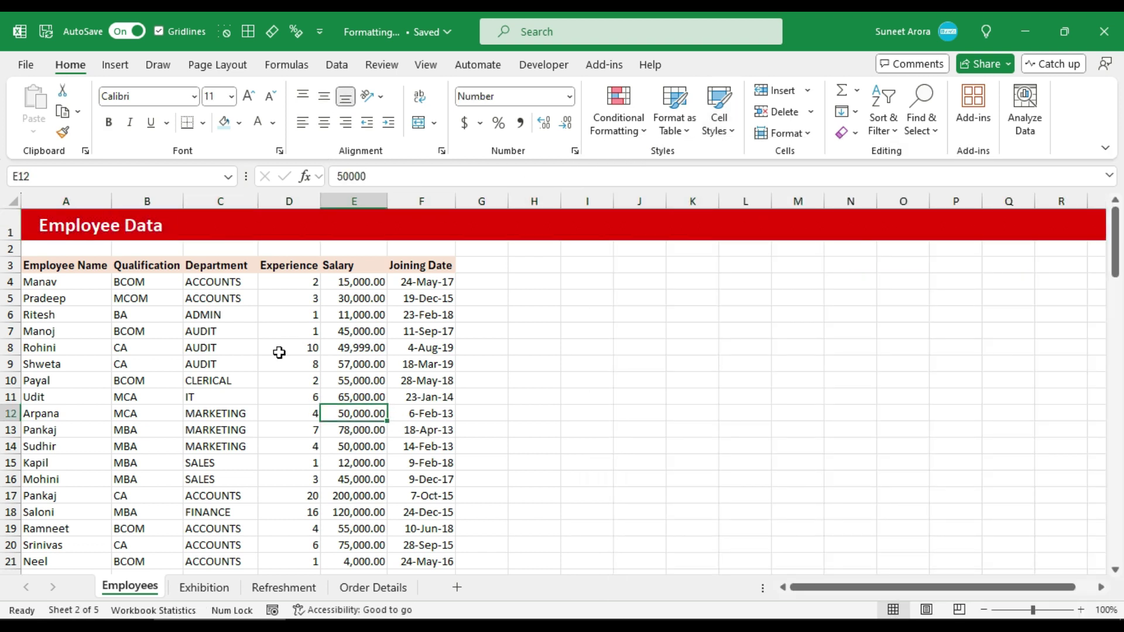
pyautogui.click(40, 288)
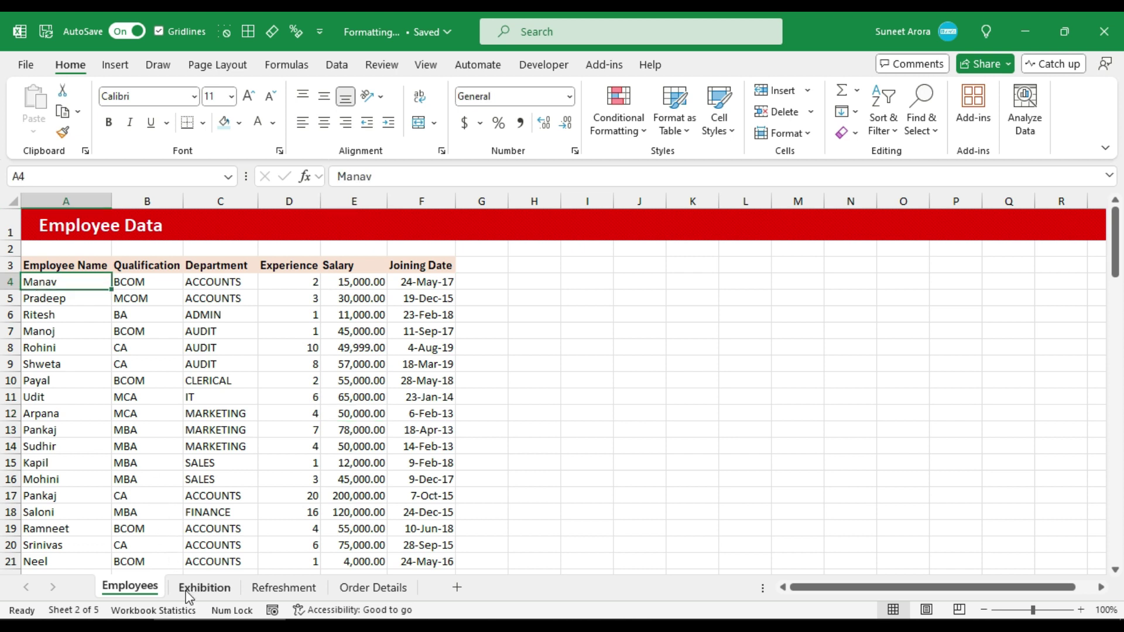
# Check the red titles on the Exhibition and Refreshment sheets, then return to Employees.
pyautogui.click(201, 589)
pyautogui.click(275, 588)
pyautogui.click(197, 430)
pyautogui.click(41, 293)
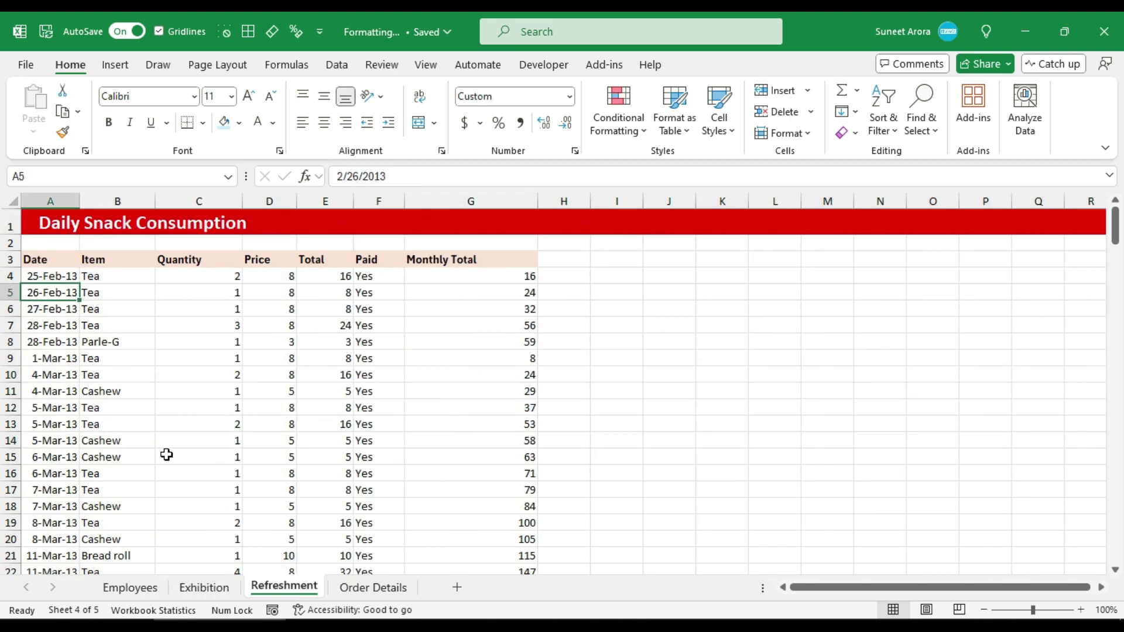
pyautogui.click(202, 588)
pyautogui.click(116, 345)
pyautogui.click(130, 588)
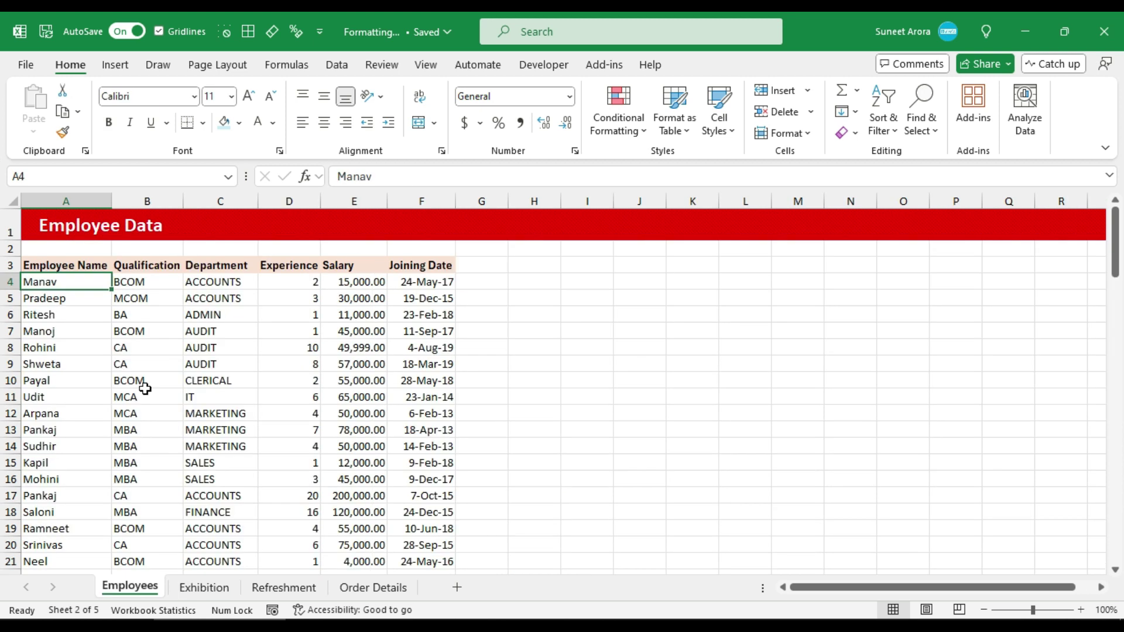
pyautogui.click(135, 361)
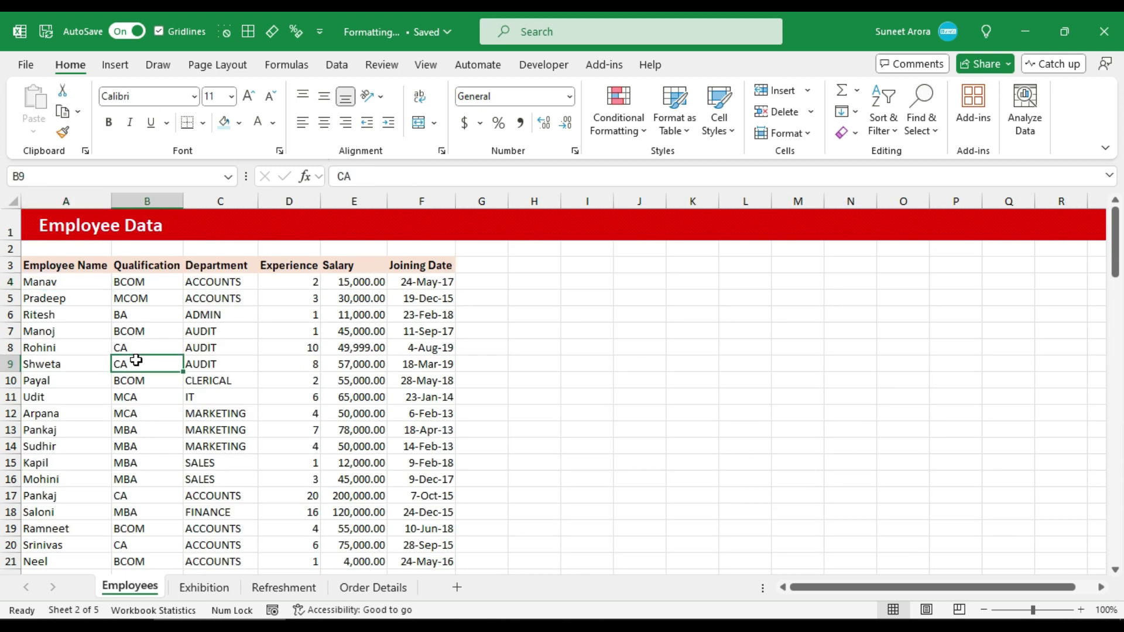
# Create a new blank workbook with Ctrl+N.
pyautogui.hotkey('ctrl', 'Home')
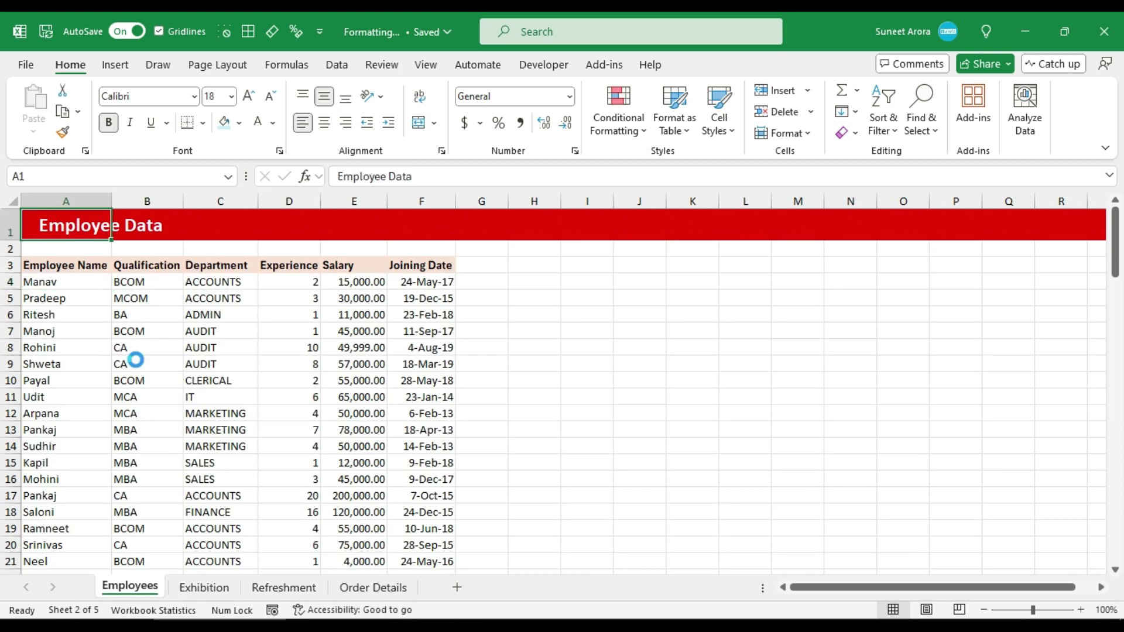
pyautogui.hotkey('ctrl', 'n')
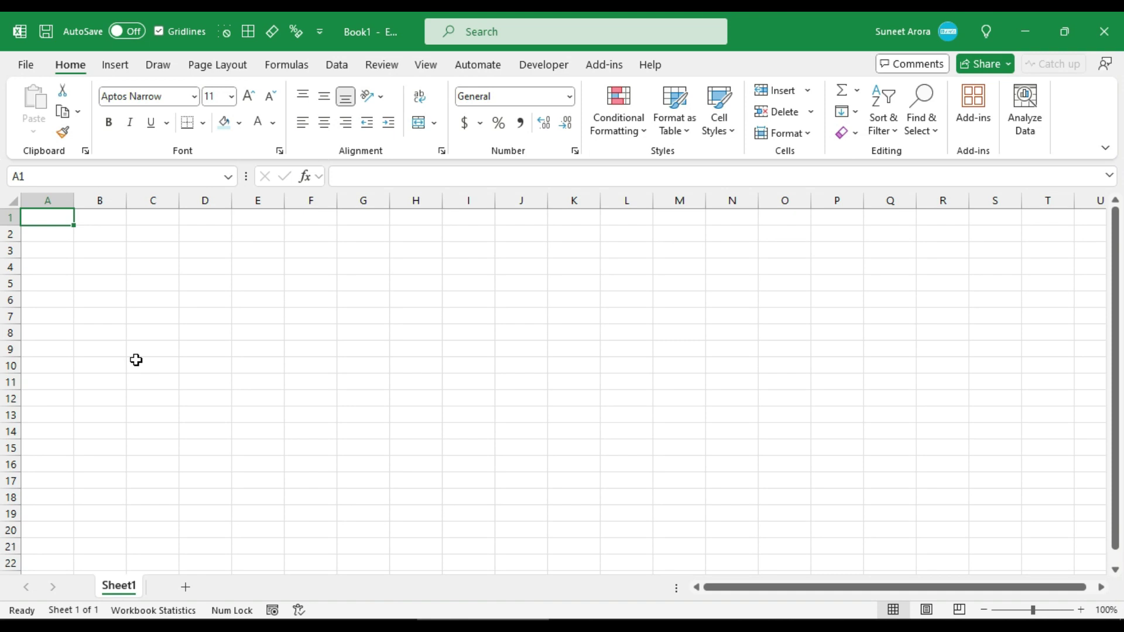
pyautogui.click(715, 134)
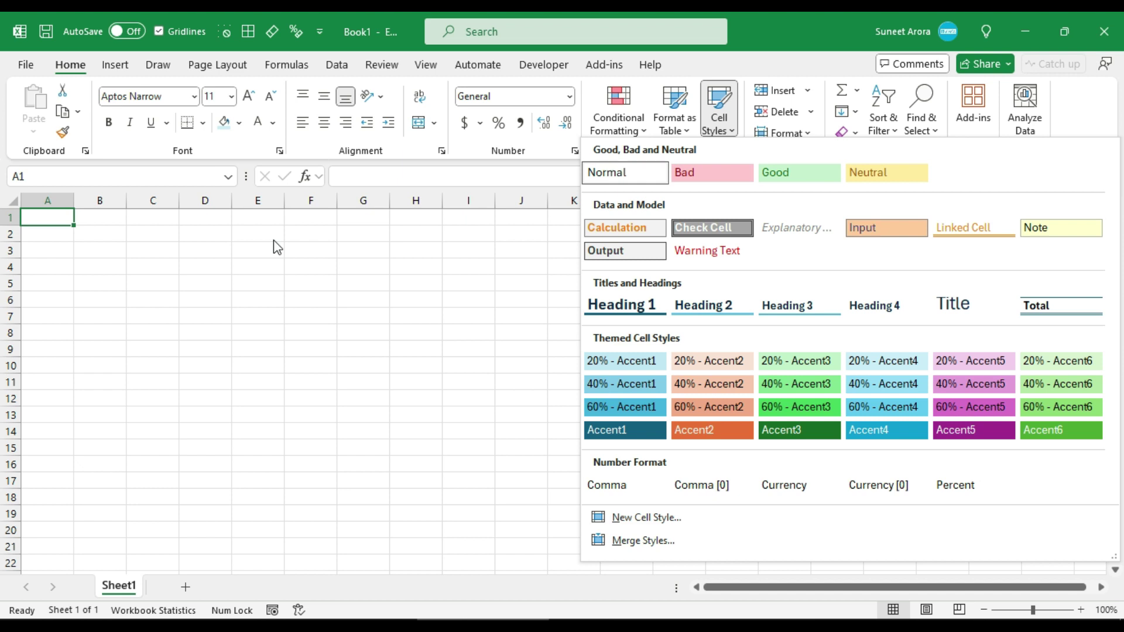
pyautogui.click(713, 127)
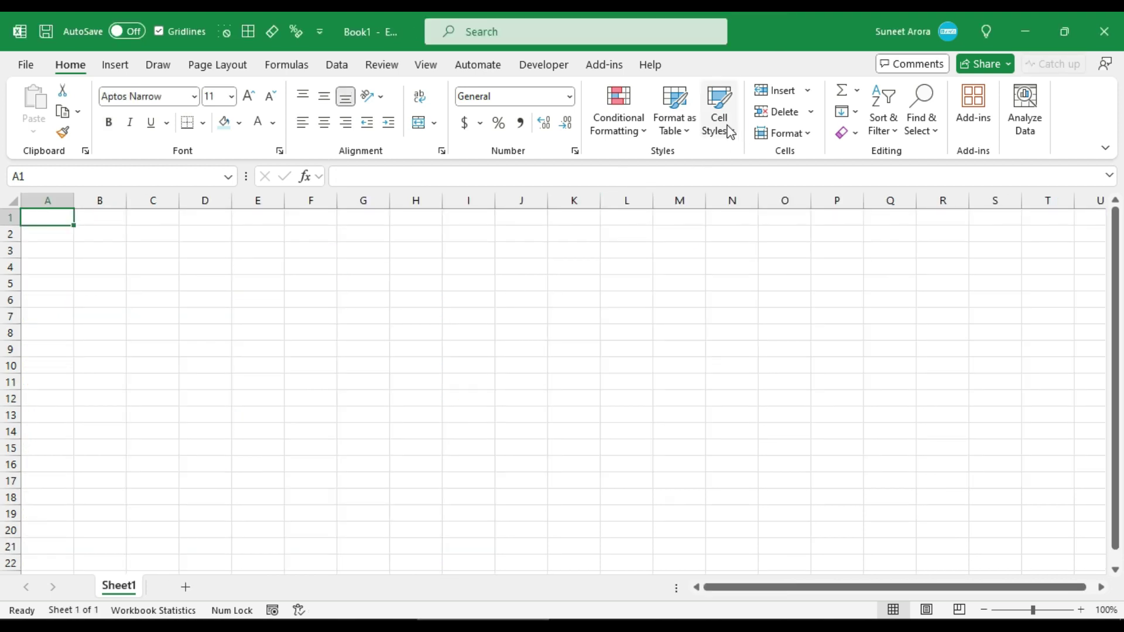
# Merge cell styles from Formatting.xlsx, accepting same-named styles, and confirm Top Row arrived.
pyautogui.click(728, 130)
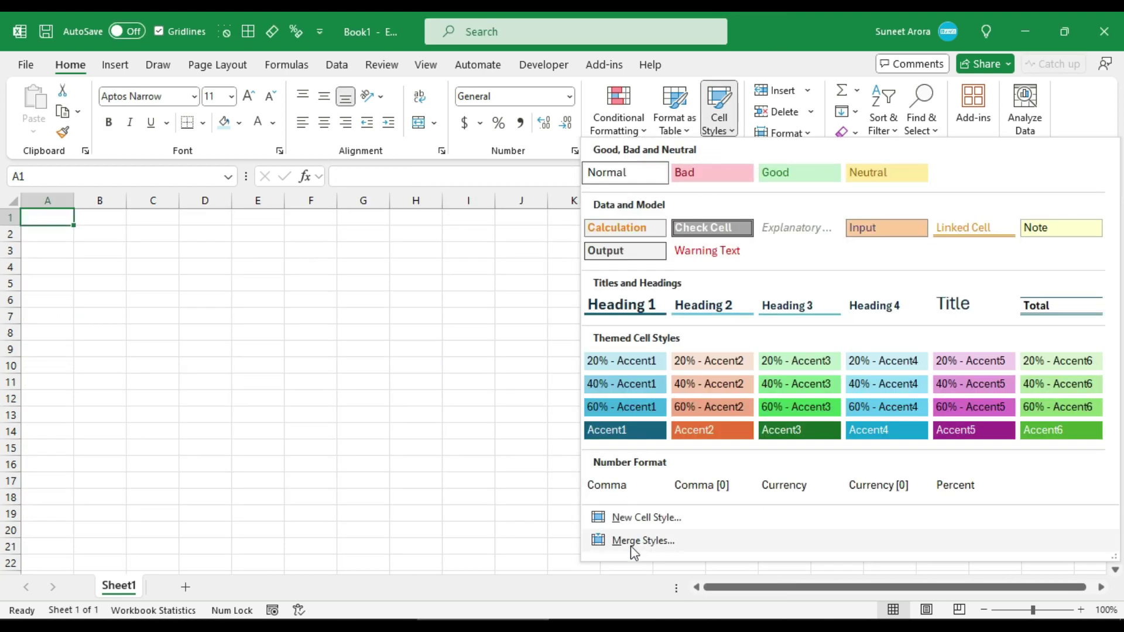
pyautogui.click(649, 541)
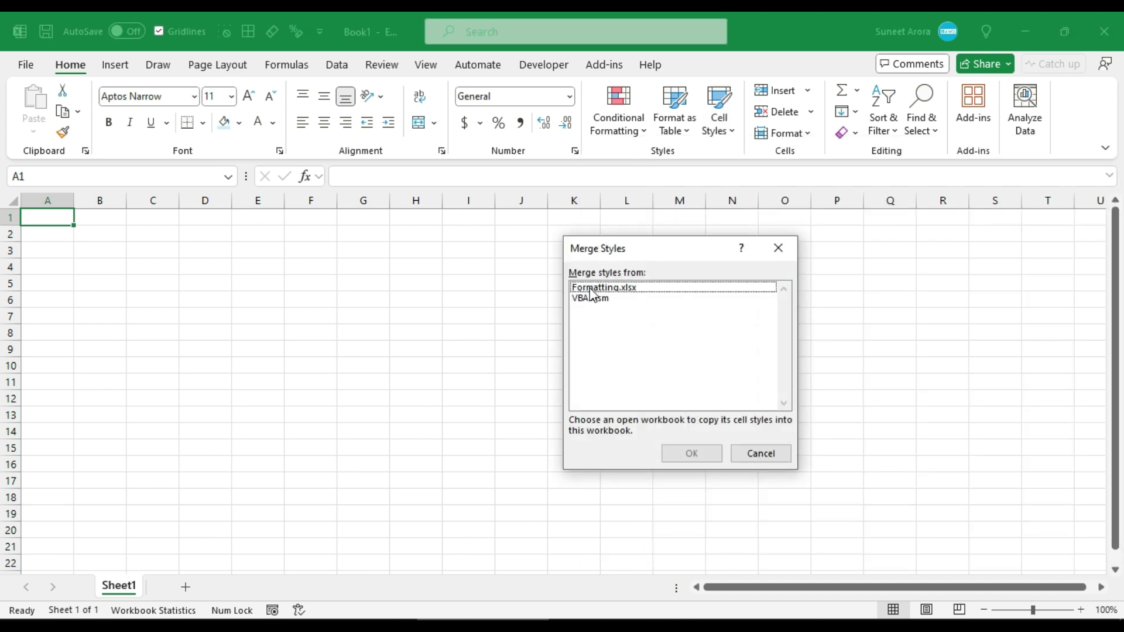
pyautogui.click(592, 291)
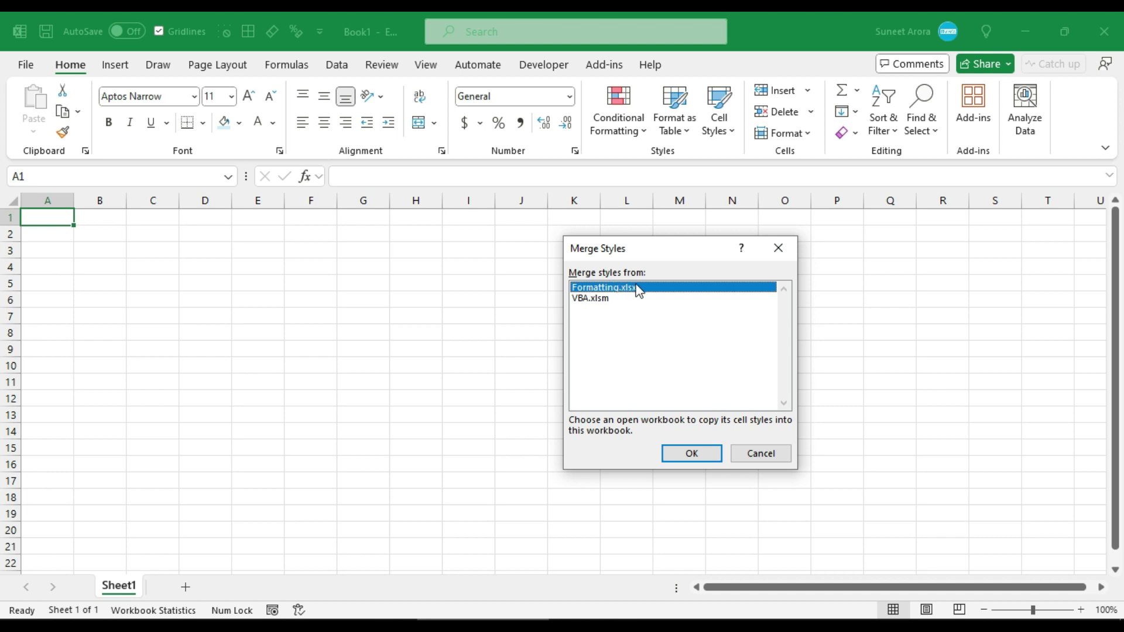
pyautogui.click(678, 459)
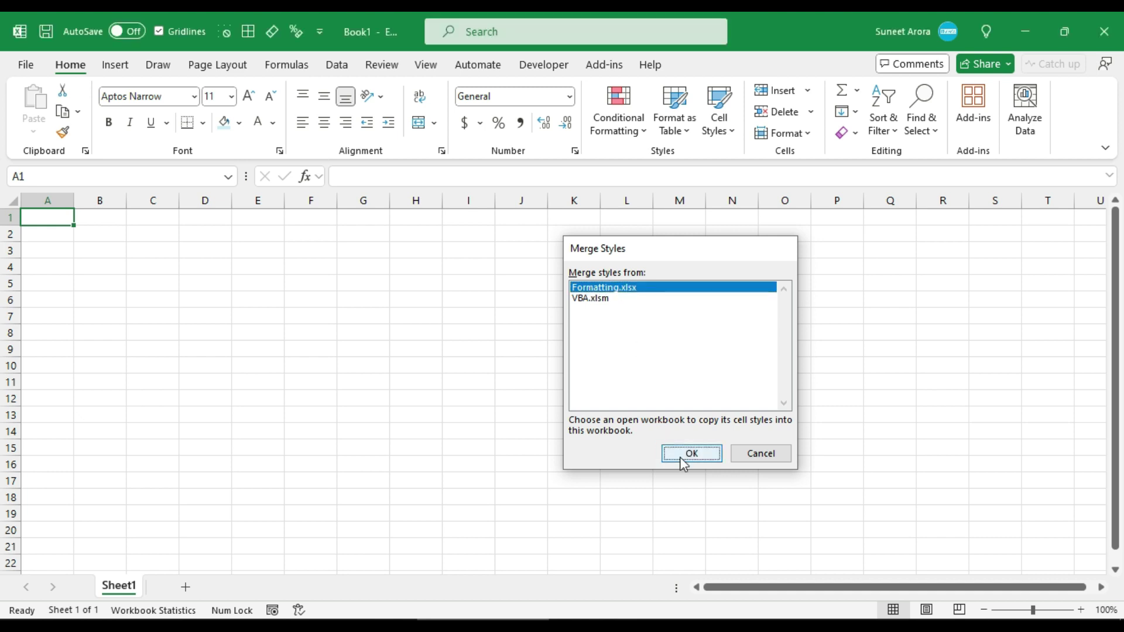
pyautogui.click(549, 363)
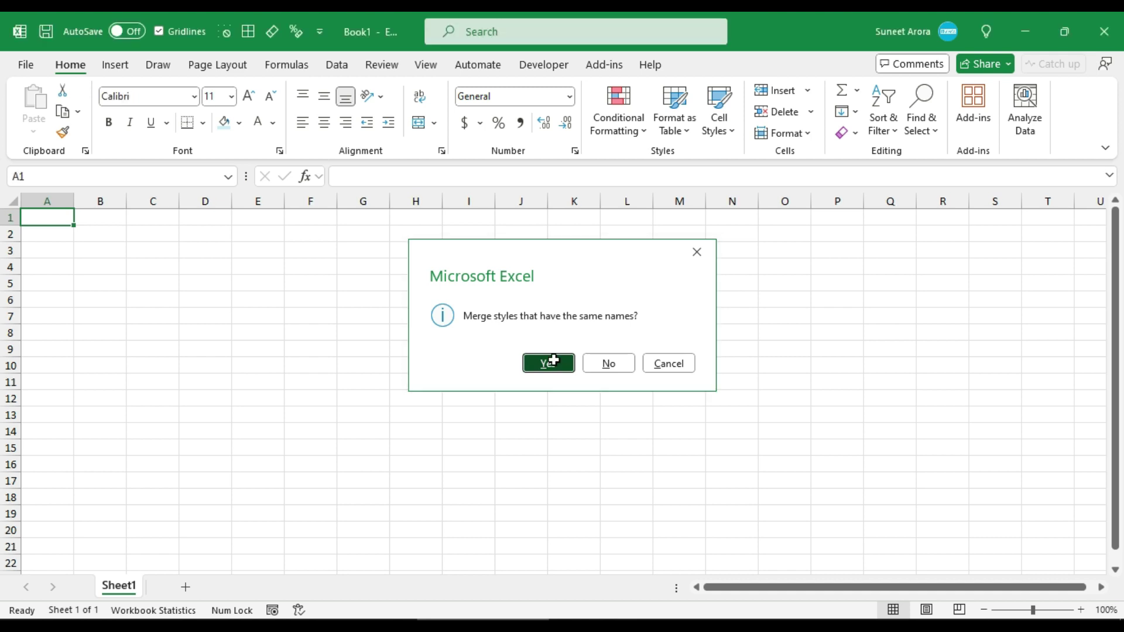
pyautogui.click(730, 134)
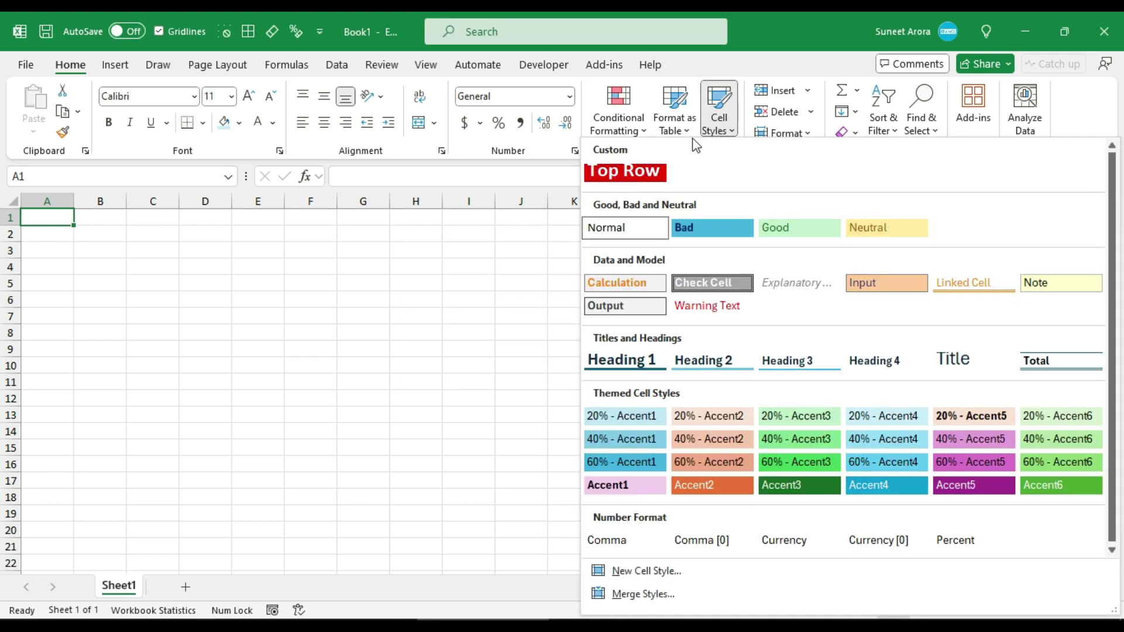
pyautogui.click(194, 254)
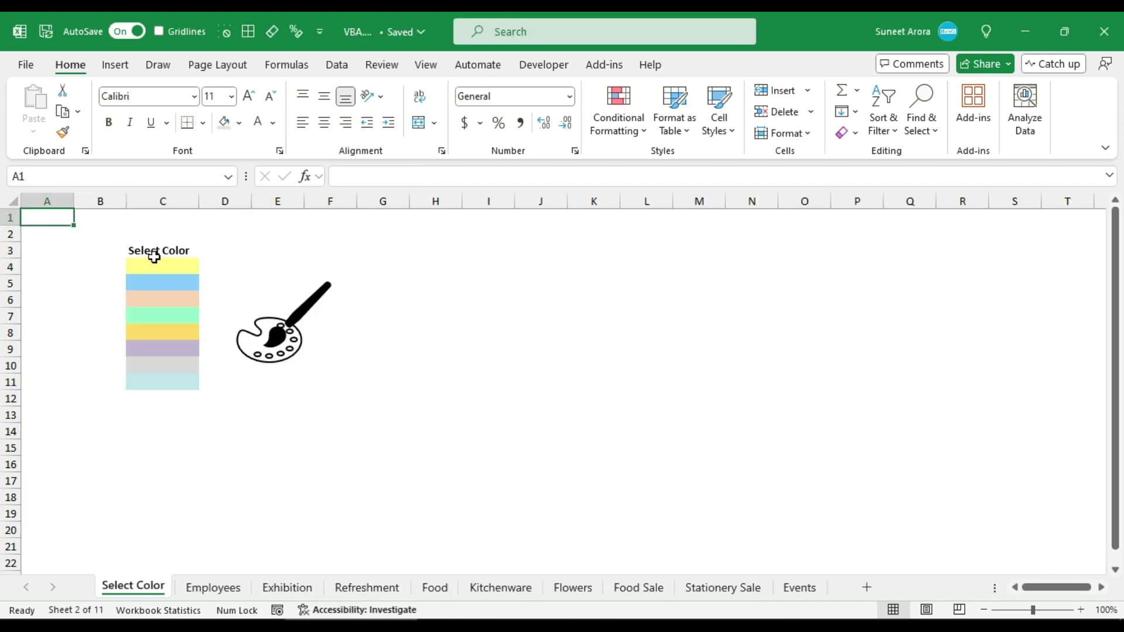
# Try palette colours in C4 to C11, ending on the light cyan swatch in C11.
pyautogui.click(151, 254)
pyautogui.click(155, 270)
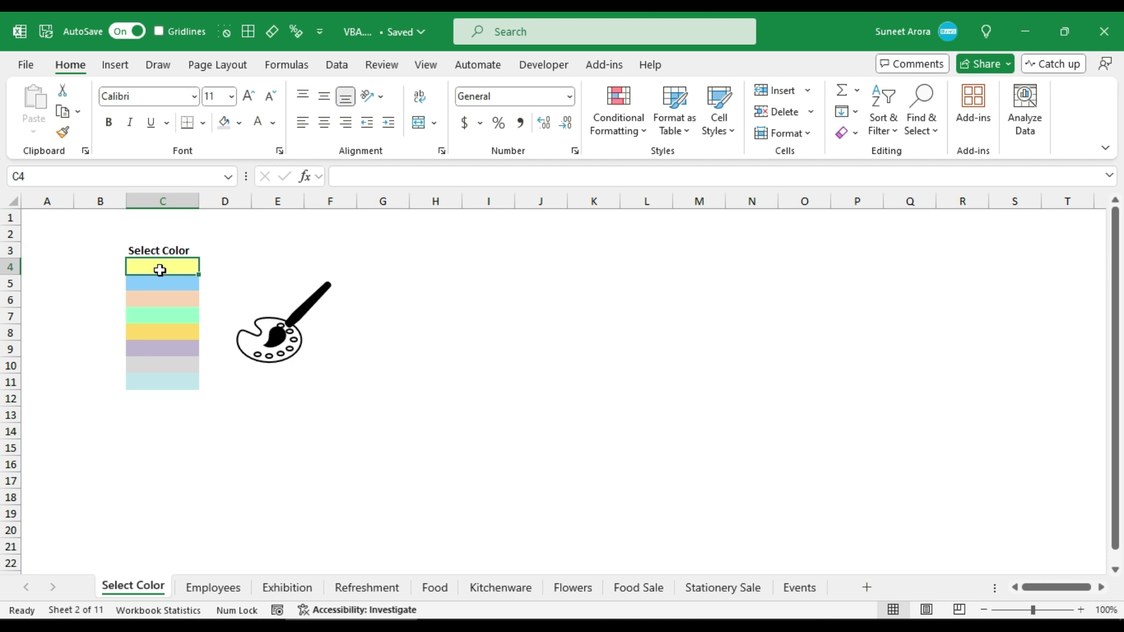
pyautogui.moveTo(157, 268); pyautogui.dragTo(165, 391)
pyautogui.click(162, 385)
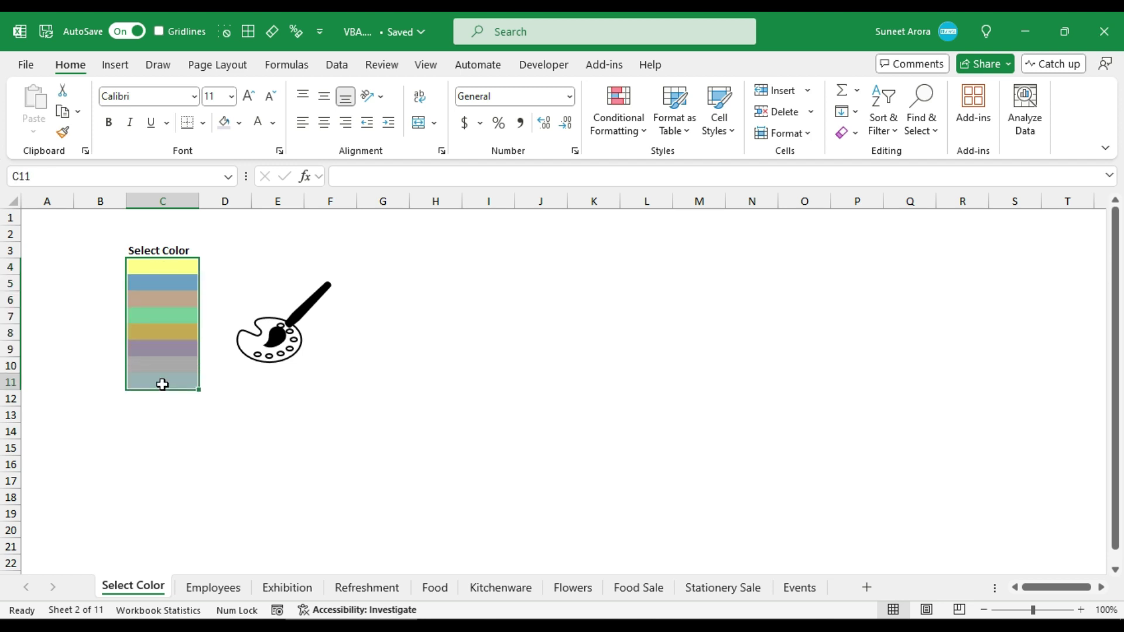
# Inspect the headers on Employees, Exhibition, Refreshment, Food, Kitchenware and Flowers, then return to Select Color.
pyautogui.click(201, 587)
pyautogui.click(287, 586)
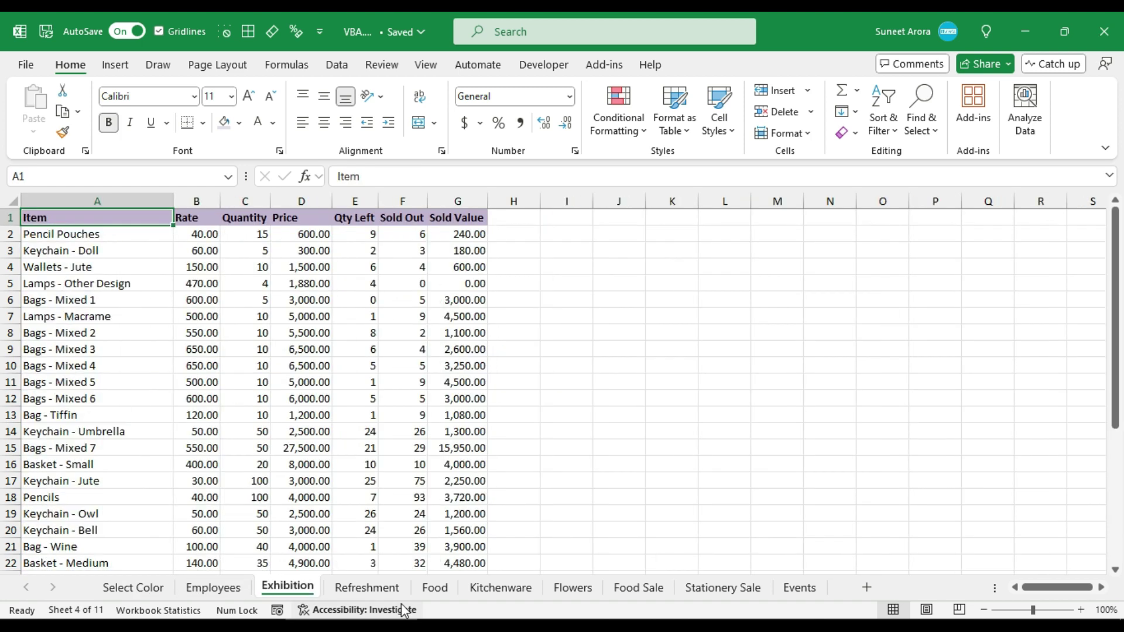
pyautogui.click(363, 610)
pyautogui.click(387, 590)
pyautogui.click(436, 591)
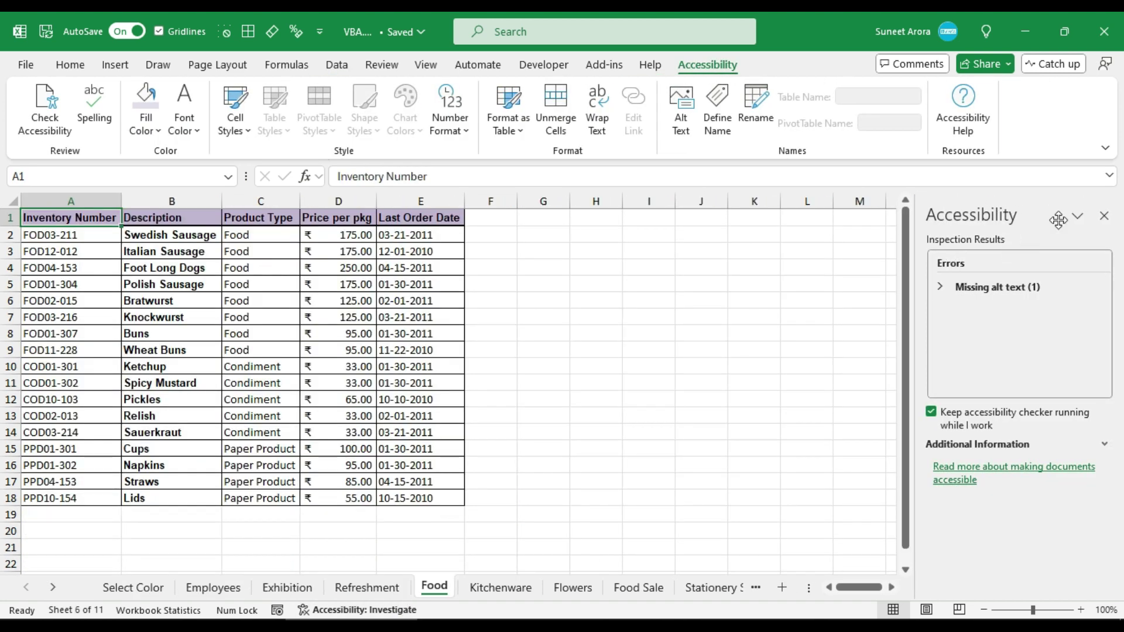
pyautogui.click(1103, 216)
pyautogui.click(530, 585)
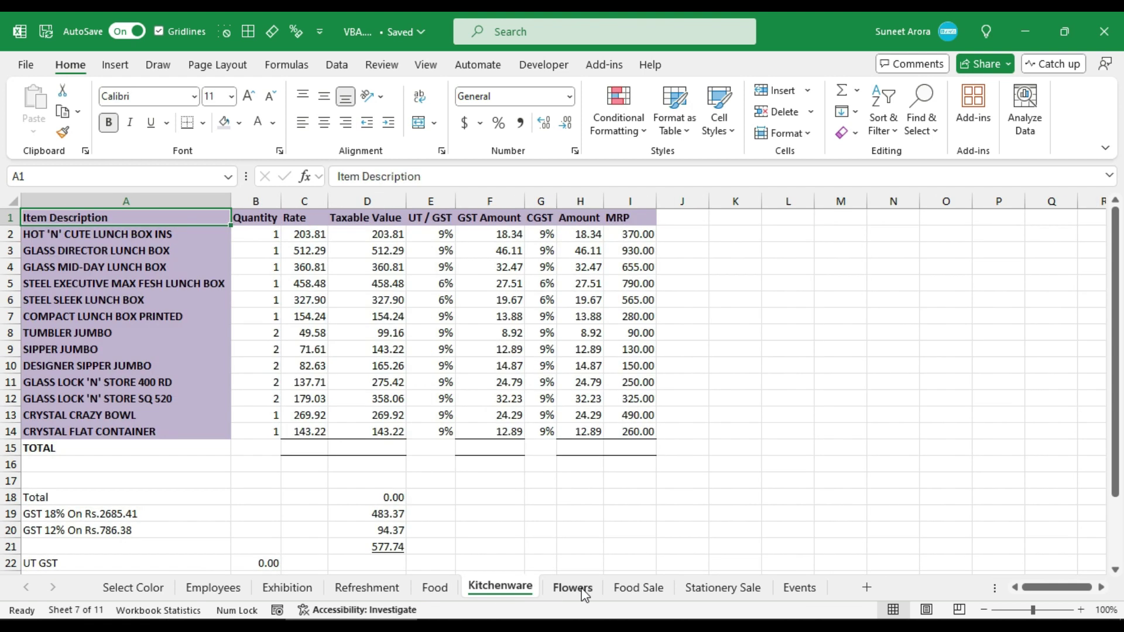
pyautogui.click(573, 587)
pyautogui.click(120, 587)
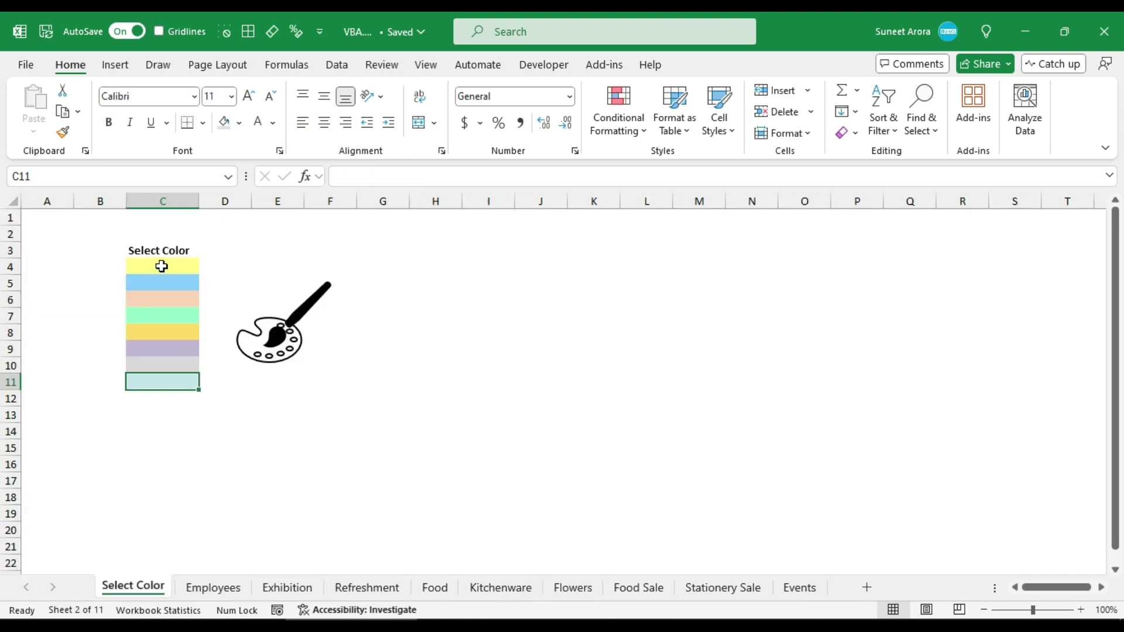
# Apply the peach colour in C6 to the headers and step through sheets to check.
pyautogui.click(161, 299)
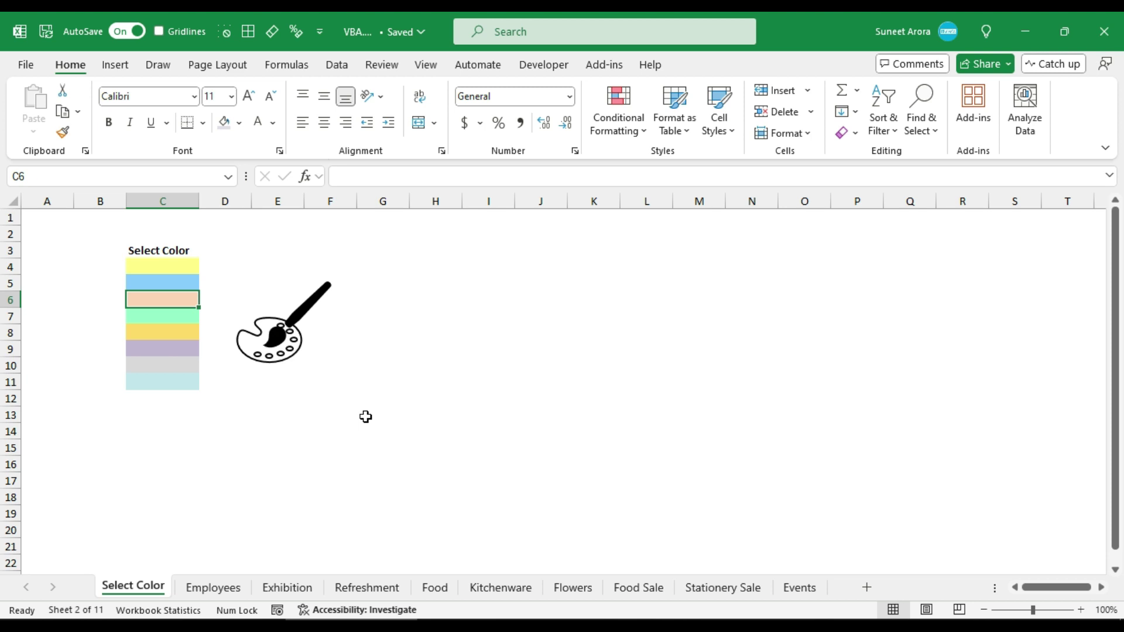
pyautogui.hotkey('ctrl', 'pagedown')
pyautogui.hotkey('ctrl', 'pagedown')
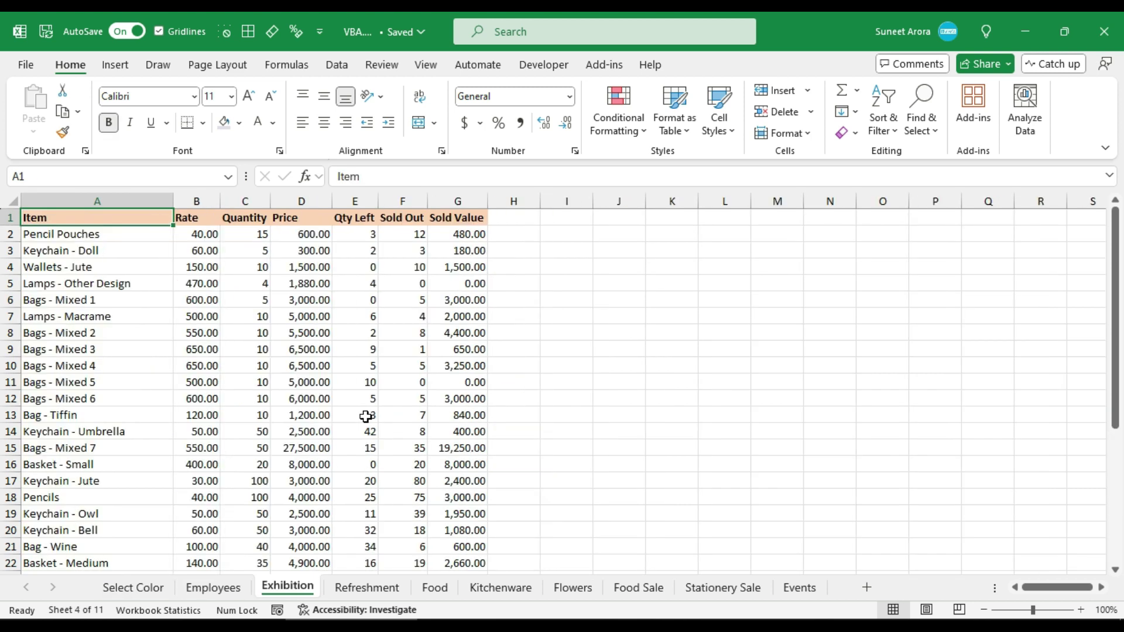
pyautogui.hotkey('ctrl', 'pagedown')
pyautogui.hotkey('ctrl', 'pagedown')
pyautogui.hotkey('ctrl', 'pagedown')
pyautogui.hotkey('ctrl', 'pageup')
pyautogui.hotkey('ctrl', 'pageup')
pyautogui.hotkey('ctrl', 'pageup')
pyautogui.hotkey('ctrl', 'pageup')
pyautogui.hotkey('ctrl', 'pageup')
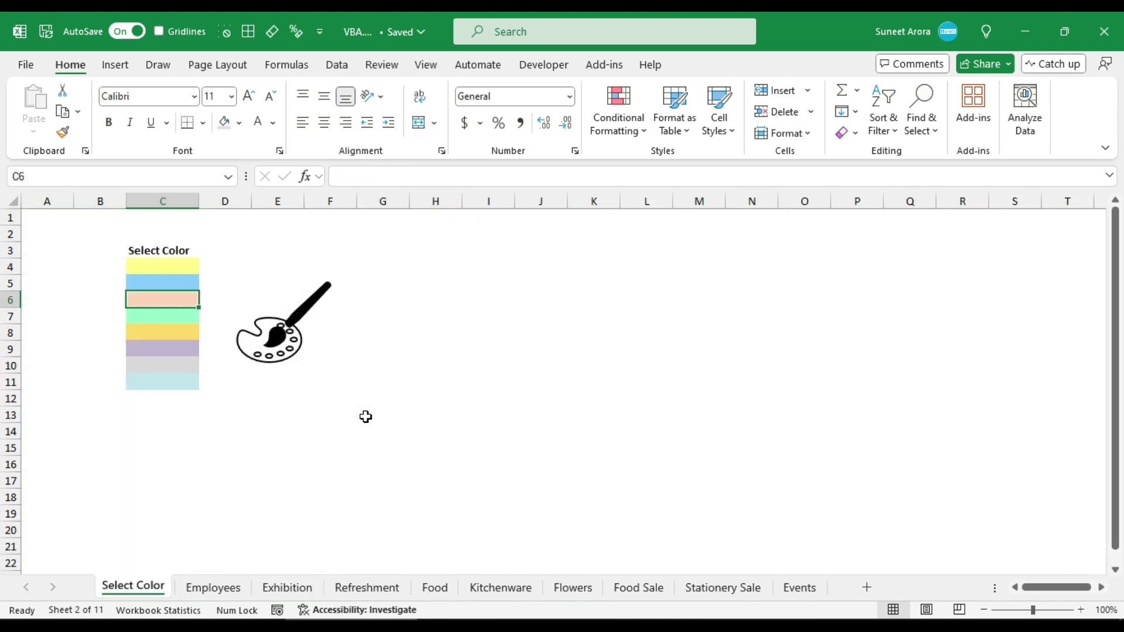
# Apply the purple colour in C9 and check the lavender headers through to Events.
pyautogui.click(153, 348)
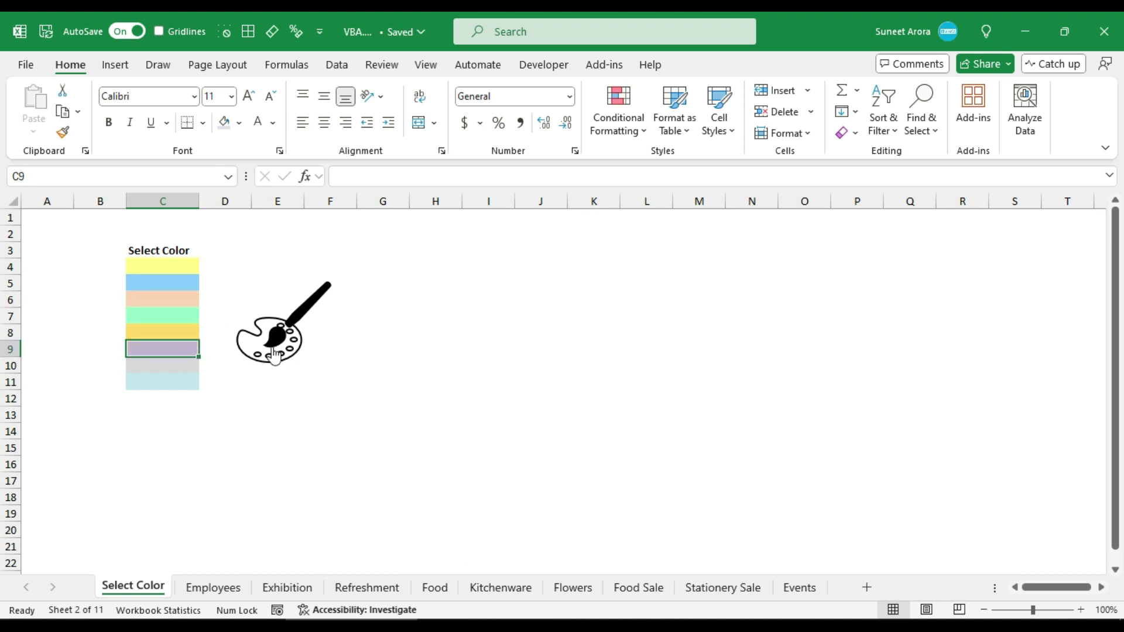
pyautogui.click(285, 336)
pyautogui.hotkey('ctrl', 'pagedown')
pyautogui.hotkey('ctrl', 'pagedown')
pyautogui.hotkey('ctrl', 'pagedown')
pyautogui.hotkey('ctrl', 'pagedown')
pyautogui.hotkey('ctrl', 'pagedown')
pyautogui.hotkey('ctrl', 'pagedown')
pyautogui.hotkey('ctrl', 'pagedown')
pyautogui.hotkey('ctrl', 'pagedown')
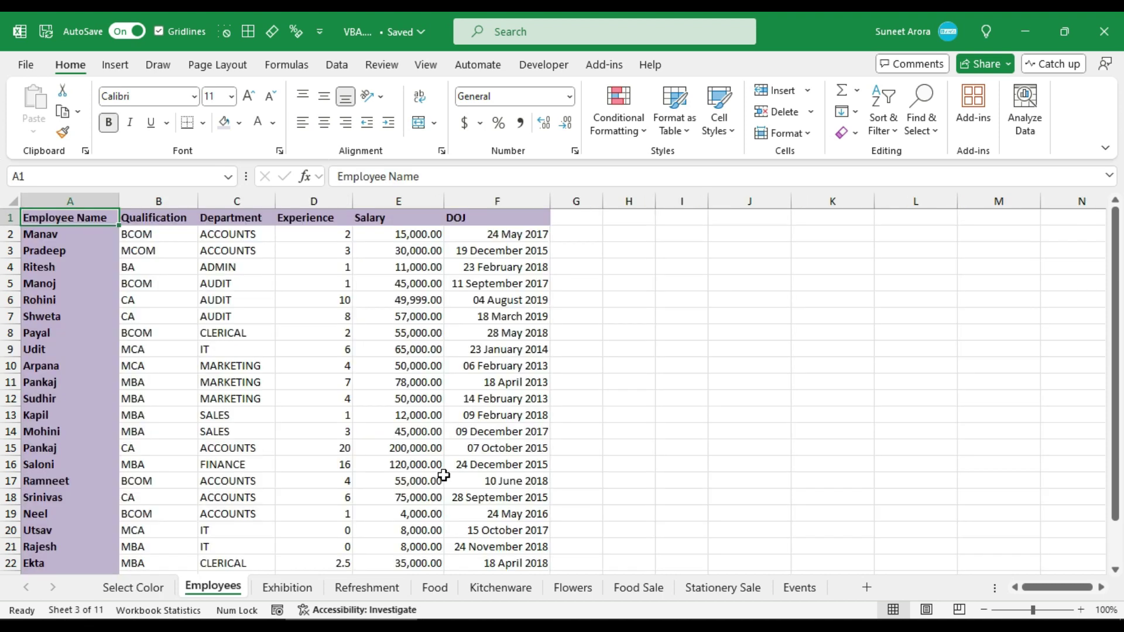
pyautogui.hotkey('ctrl', 'pagedown')
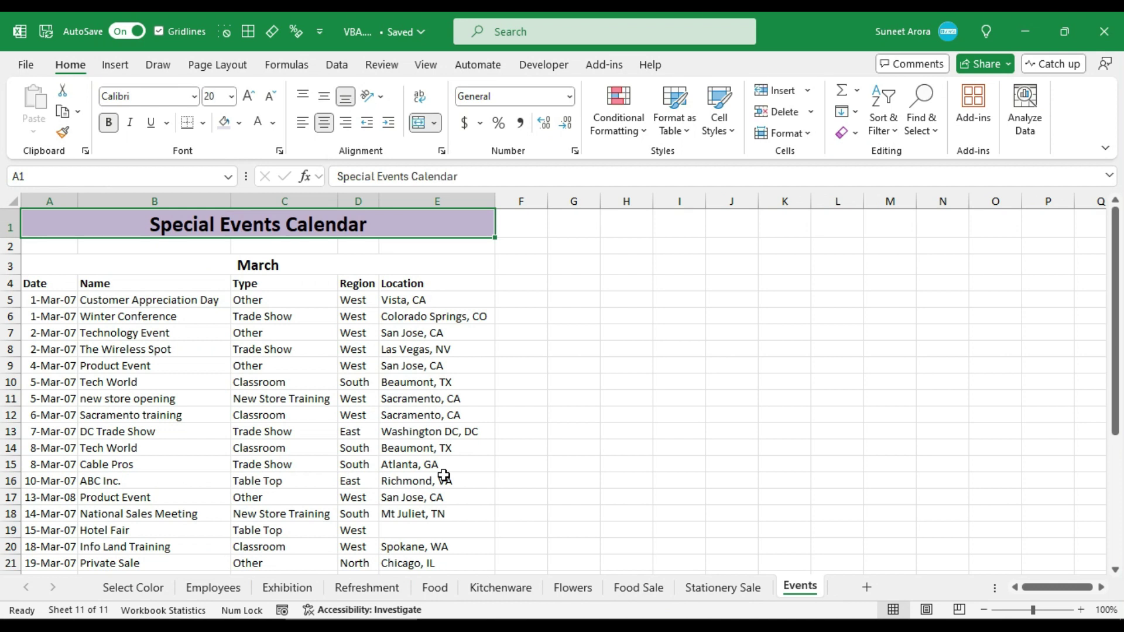
pyautogui.hotkey('ctrl', 'pageup')
pyautogui.hotkey('ctrl', 'pageup')
pyautogui.hotkey('ctrl', 'pageup')
pyautogui.hotkey('ctrl', 'pageup')
pyautogui.hotkey('ctrl', 'pageup')
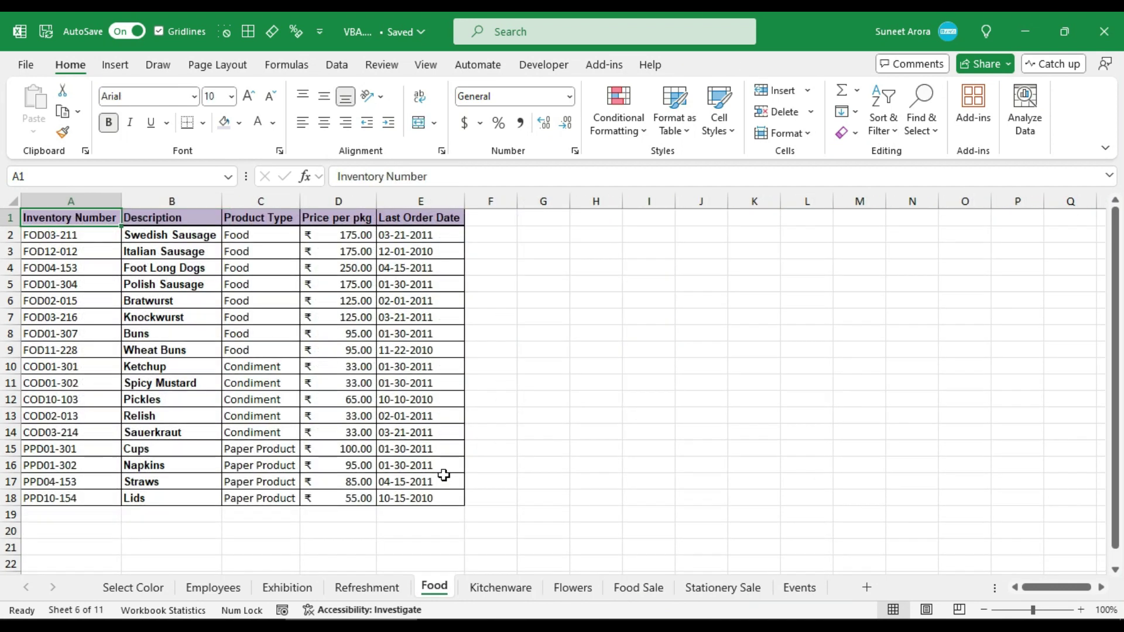
pyautogui.hotkey('ctrl', 'pagedown')
pyautogui.hotkey('ctrl', 'pageup')
pyautogui.hotkey('ctrl', 'pageup')
pyautogui.hotkey('ctrl', 'pageup')
pyautogui.hotkey('ctrl', 'pageup')
pyautogui.hotkey('ctrl', 'pageup')
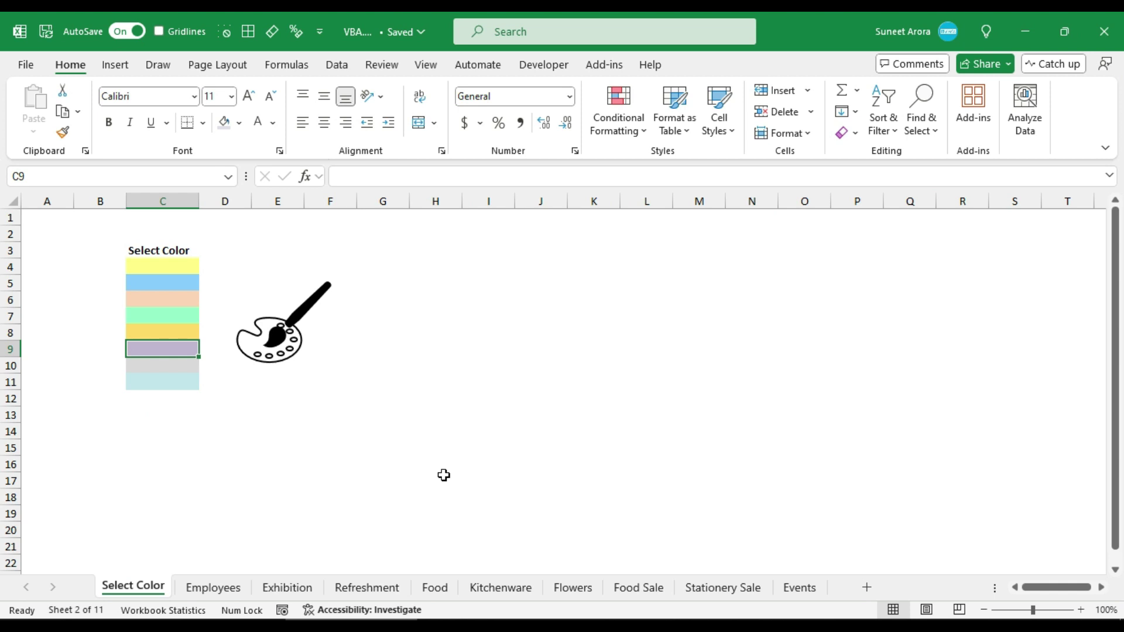
# Fill C12 with the custom yellow-green colour #E5E56D and select the new swatch.
pyautogui.press('Down')
pyautogui.press('Down')
pyautogui.press('Down')
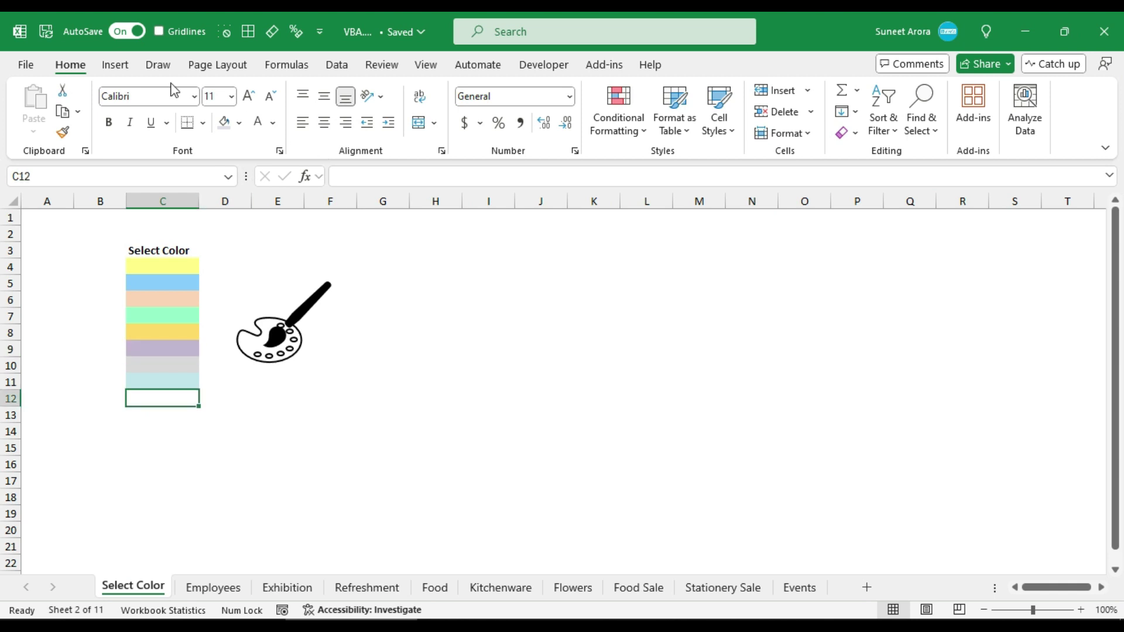
pyautogui.click(240, 126)
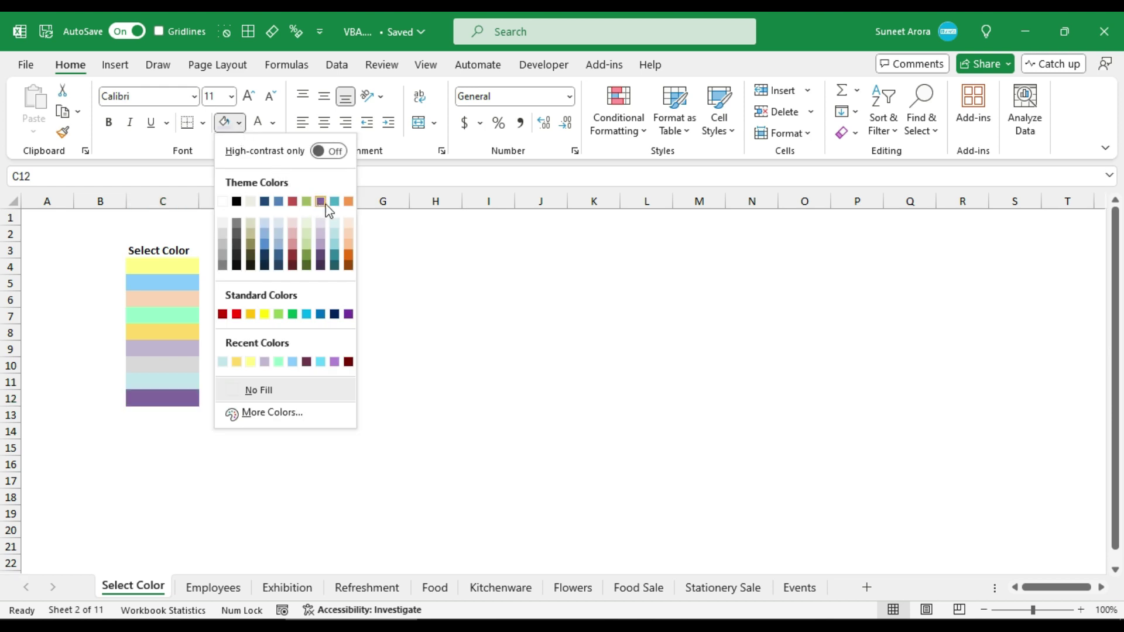
pyautogui.click(299, 414)
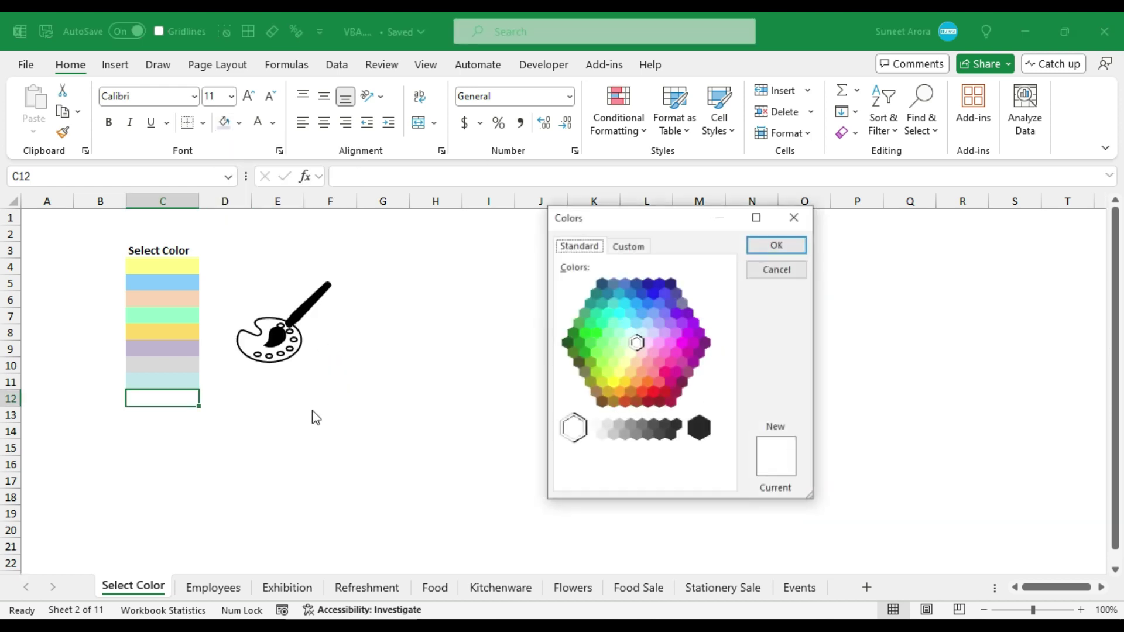
pyautogui.click(627, 246)
pyautogui.moveTo(621, 300); pyautogui.dragTo(584, 310)
pyautogui.click(719, 289)
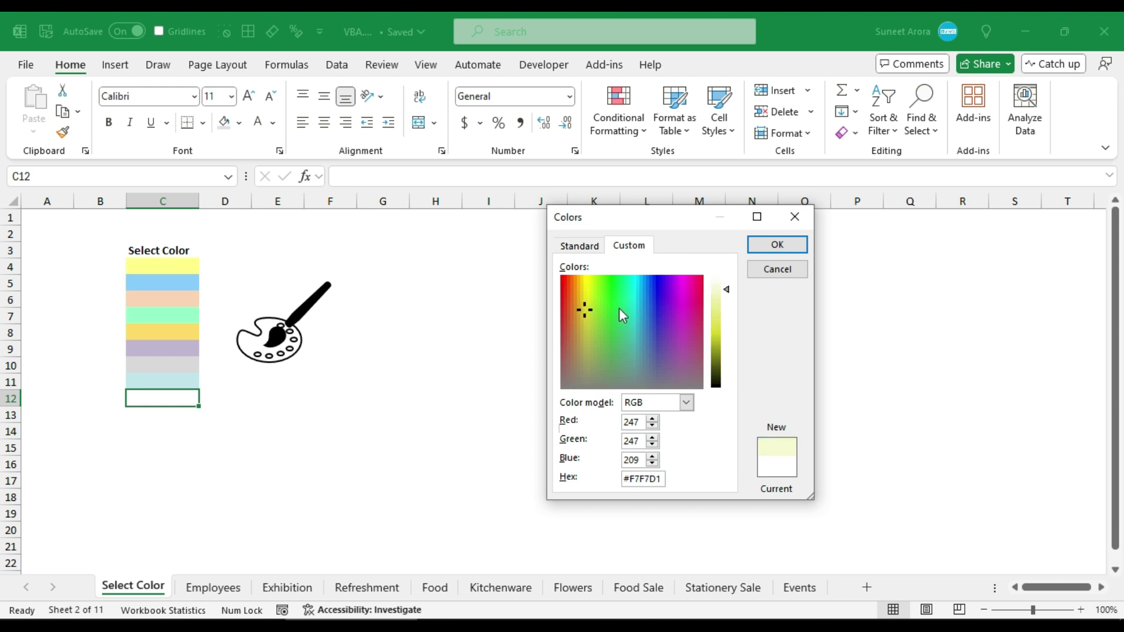
pyautogui.click(714, 322)
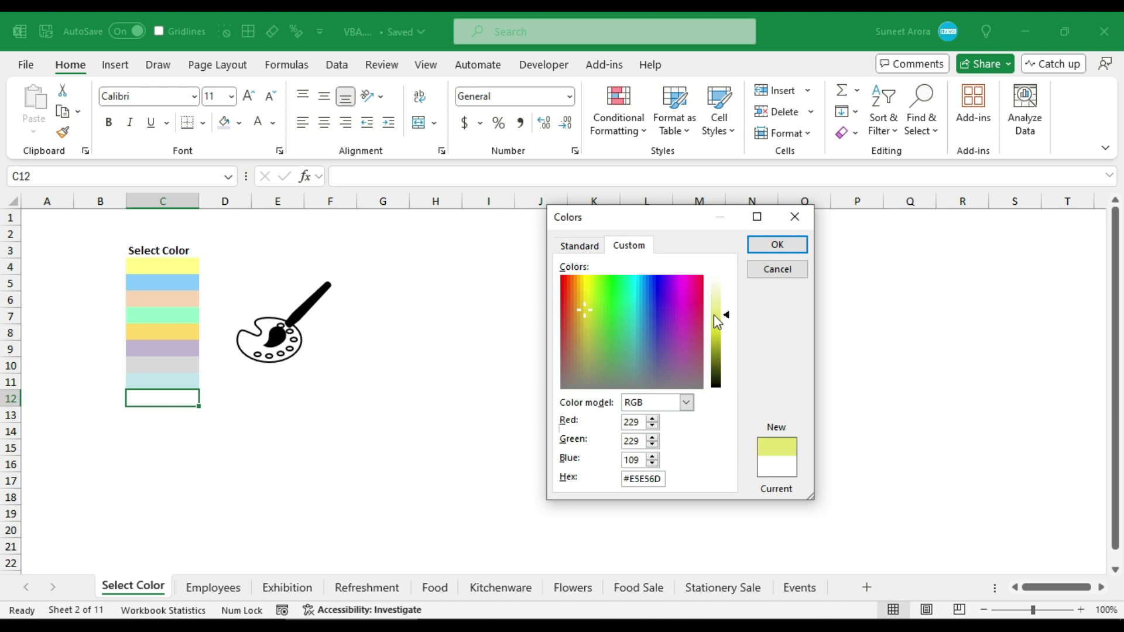
pyautogui.click(767, 244)
pyautogui.click(327, 395)
pyautogui.click(170, 398)
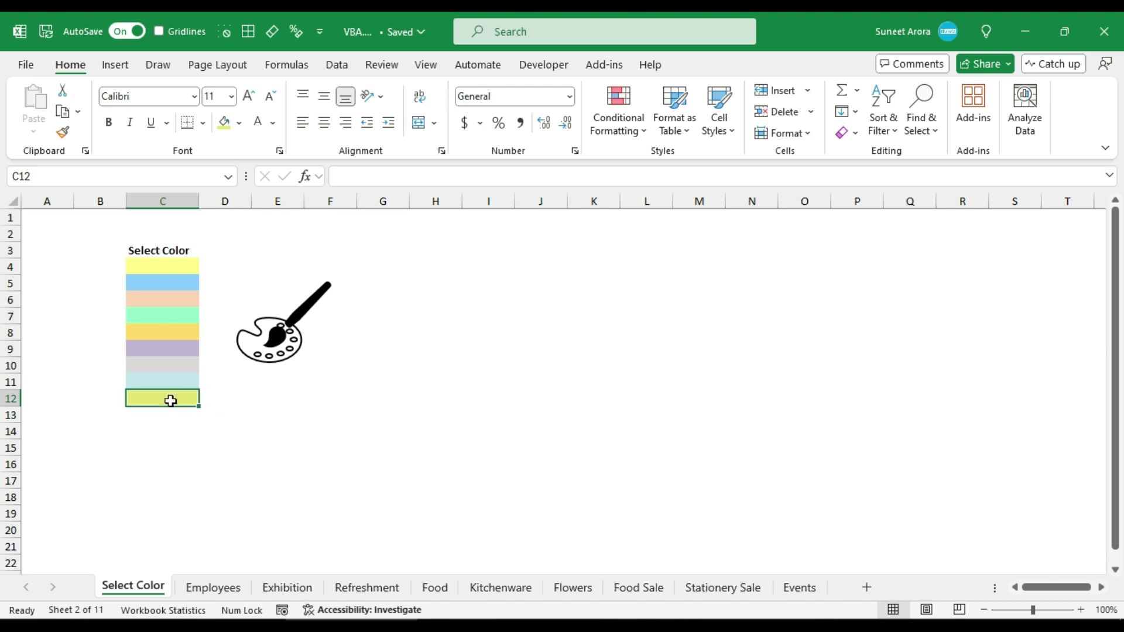
# Open the Flowers sheet to verify its Orders title has the yellow-green fill.
pyautogui.click(199, 587)
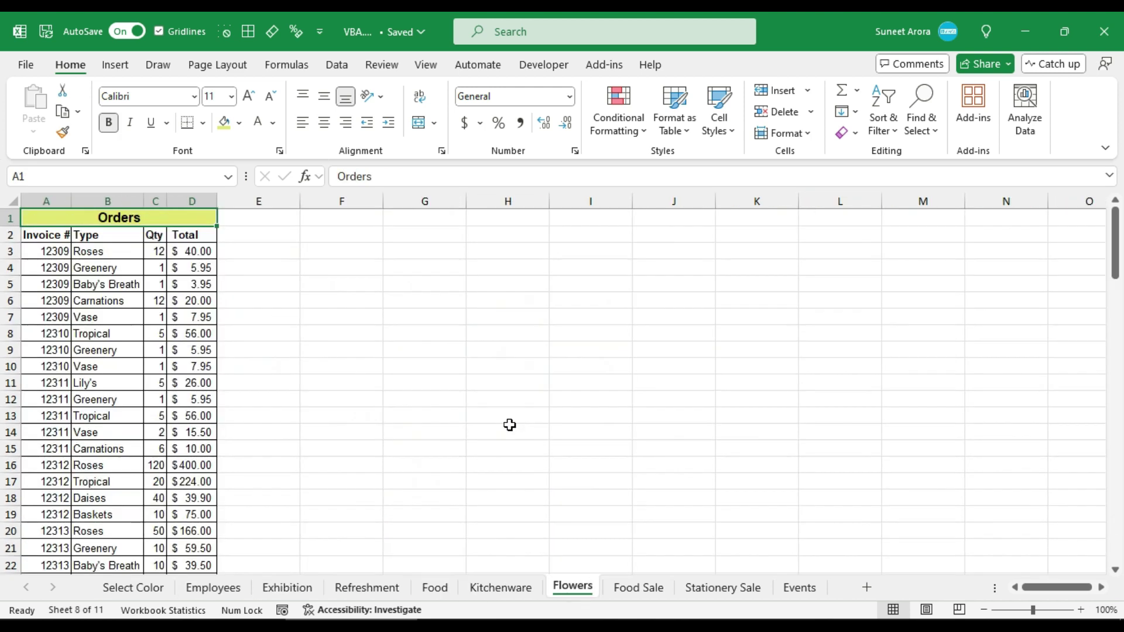